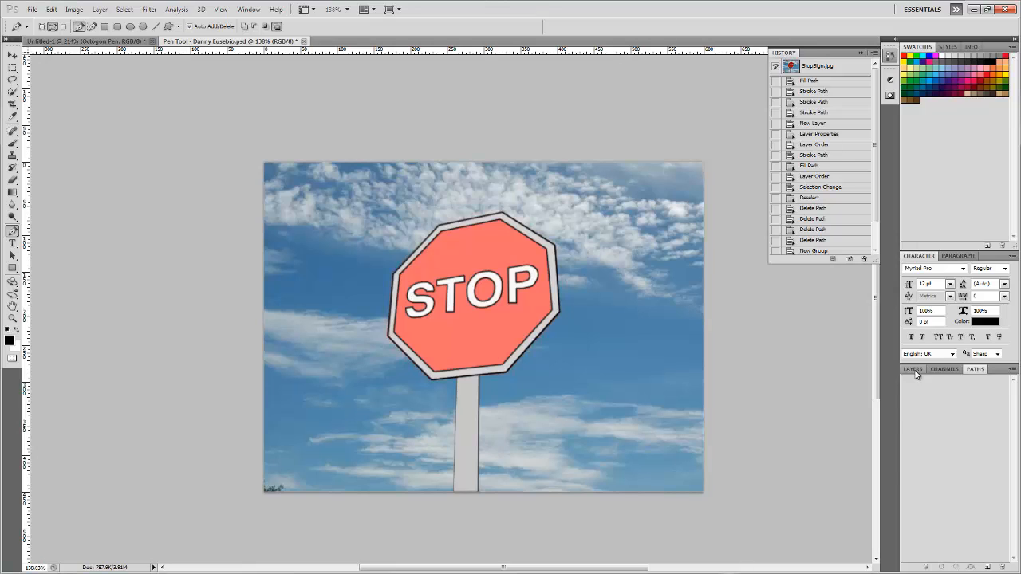
# Step: Compare the finished sign illustration with the photo by toggling the visibility of Group 1 and the Background copy layer
pyautogui.click(913, 369)
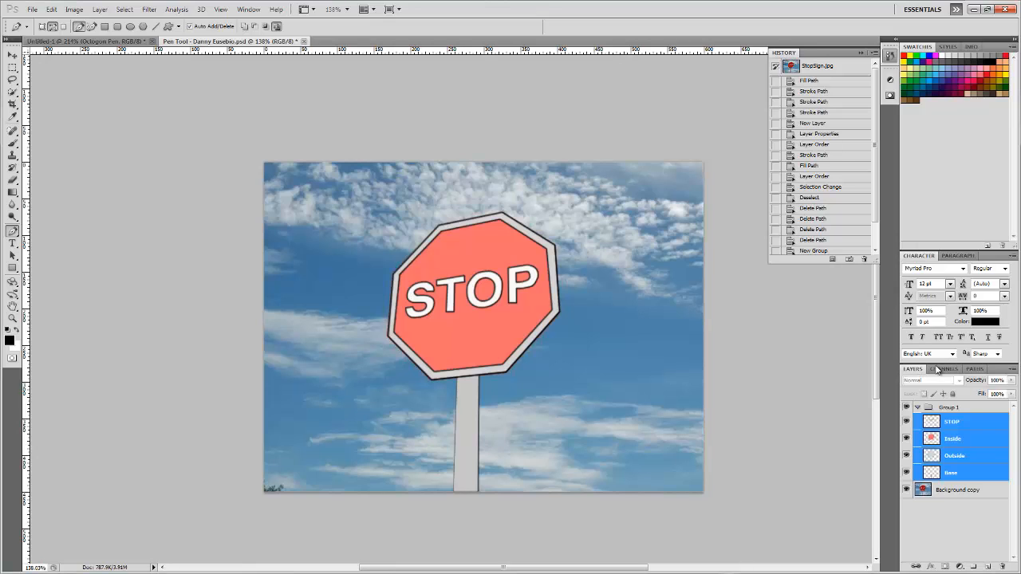
pyautogui.click(907, 409)
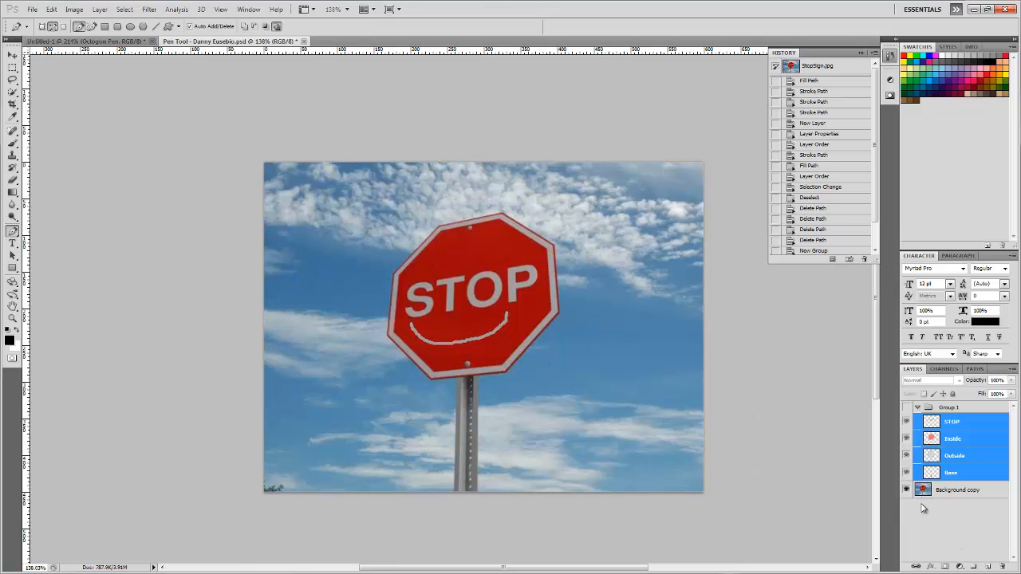
pyautogui.click(906, 408)
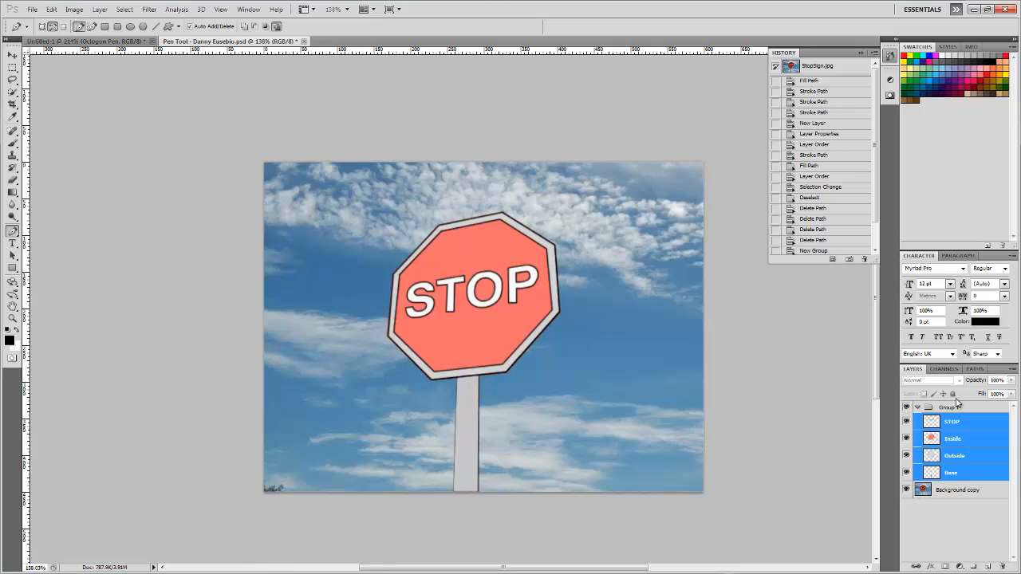
pyautogui.click(906, 490)
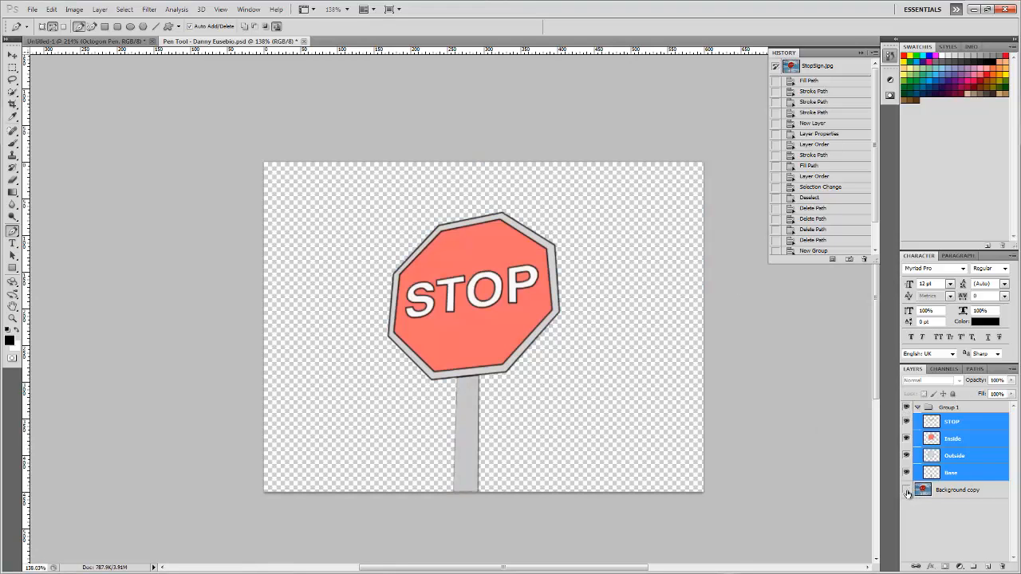
pyautogui.click(906, 490)
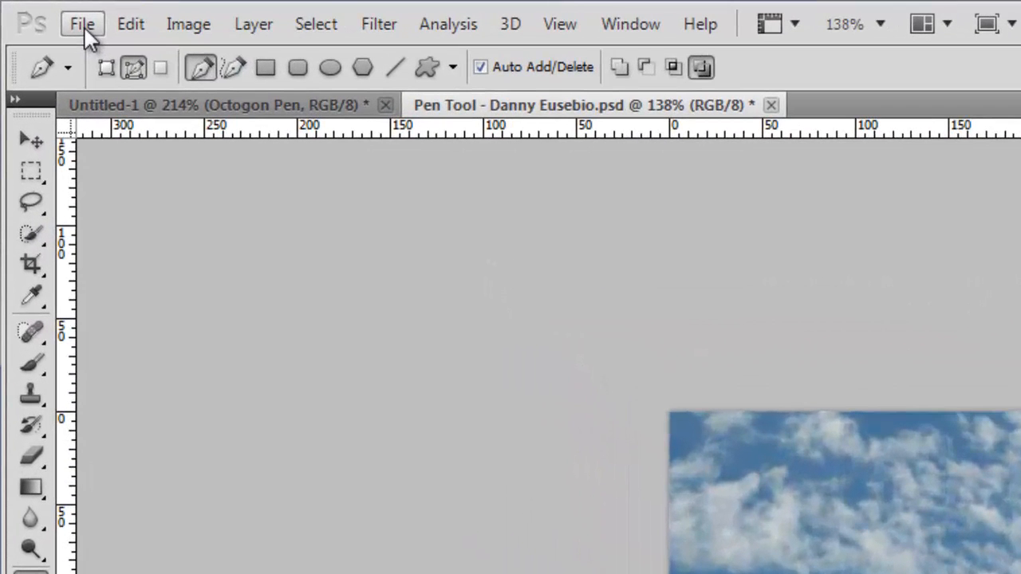
# Step: Open StopSign.jpg from the Bell Work Material folder
pyautogui.click(84, 31)
pyautogui.click(96, 76)
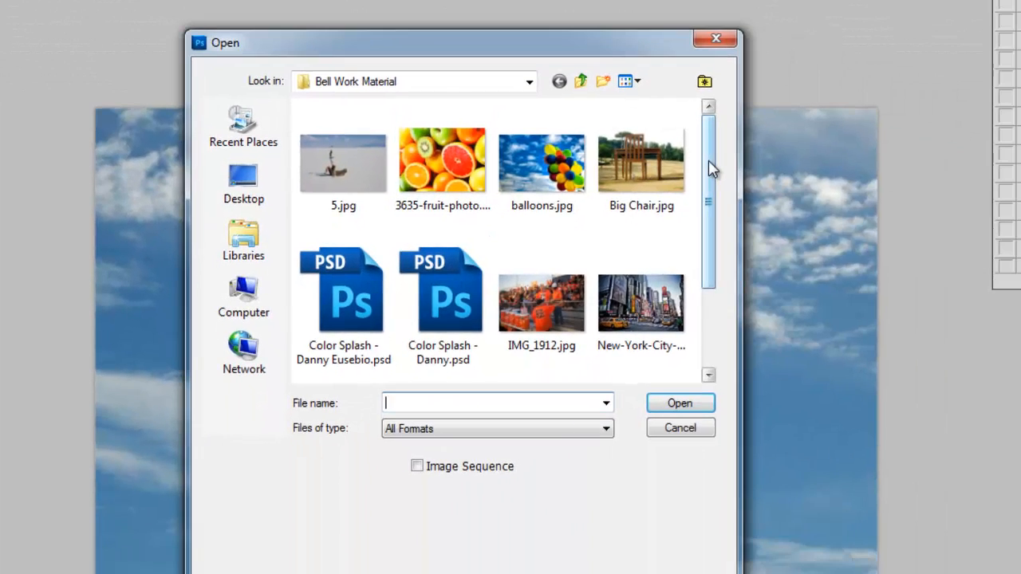
pyautogui.moveTo(711, 164); pyautogui.dragTo(710, 264)
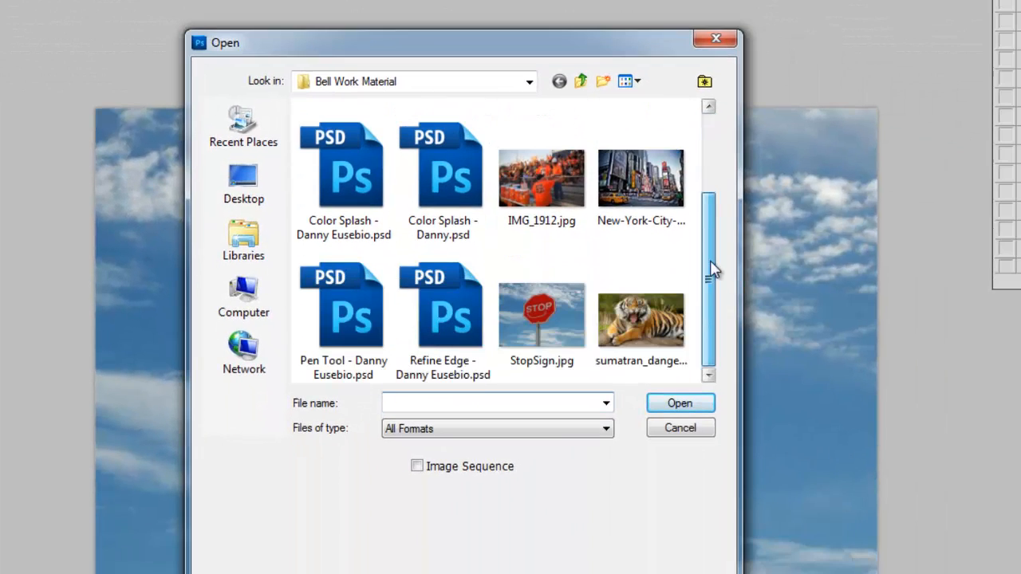
pyautogui.click(563, 311)
pyautogui.click(665, 402)
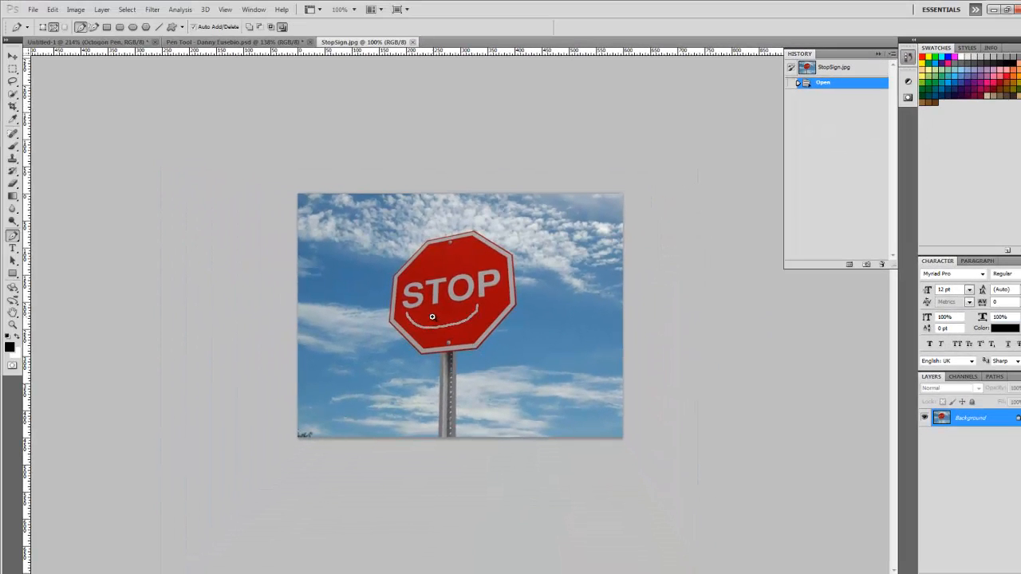
# Step: Unlock the Background layer of the stop sign photo by converting it to a regular layer named "Original"
pyautogui.press('z')
pyautogui.moveTo(429, 311); pyautogui.dragTo(515, 304)
pyautogui.hotkey('ctrl', '0')
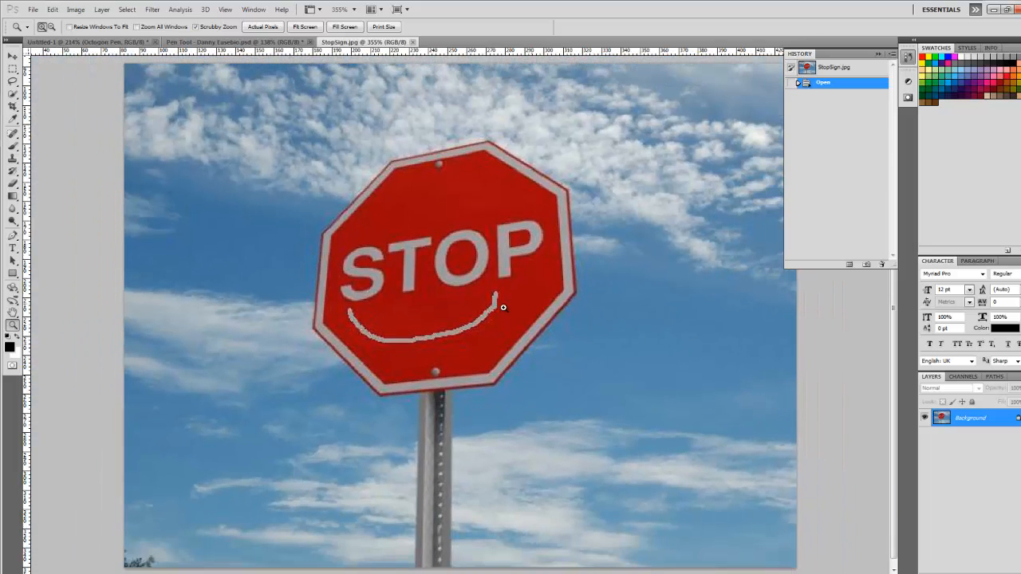
pyautogui.press('p')
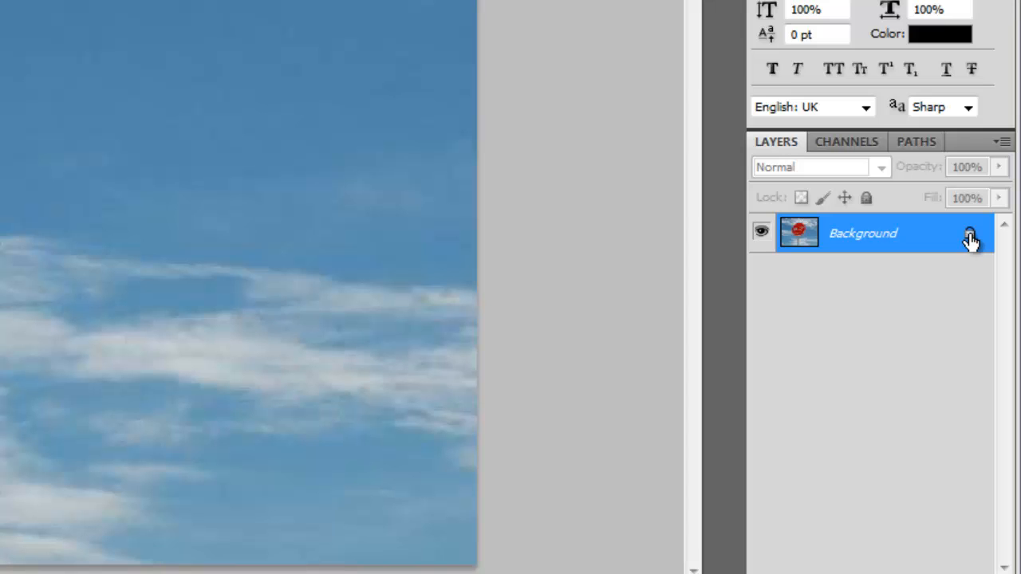
pyautogui.doubleClick(970, 239)
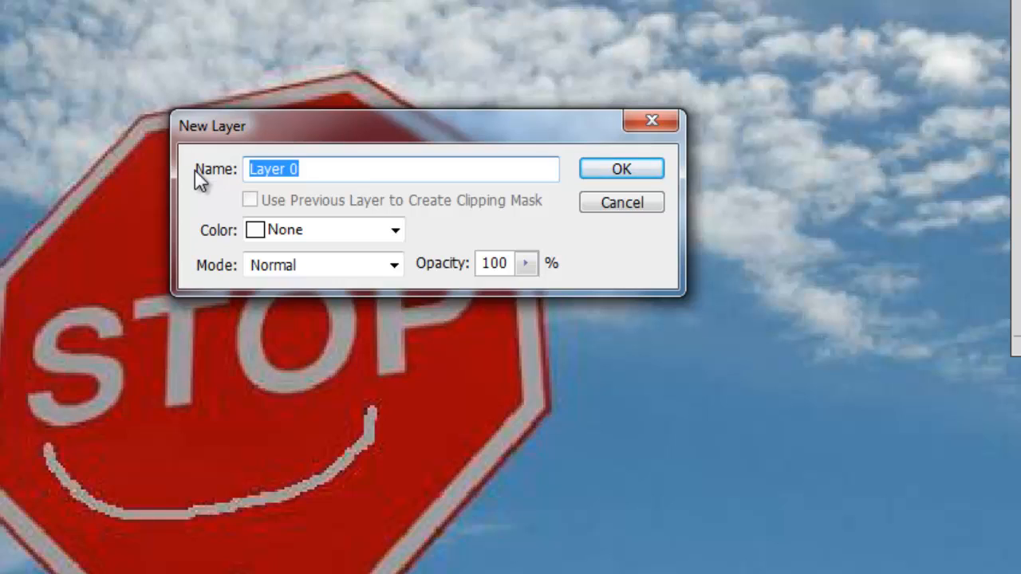
pyautogui.write('Original')
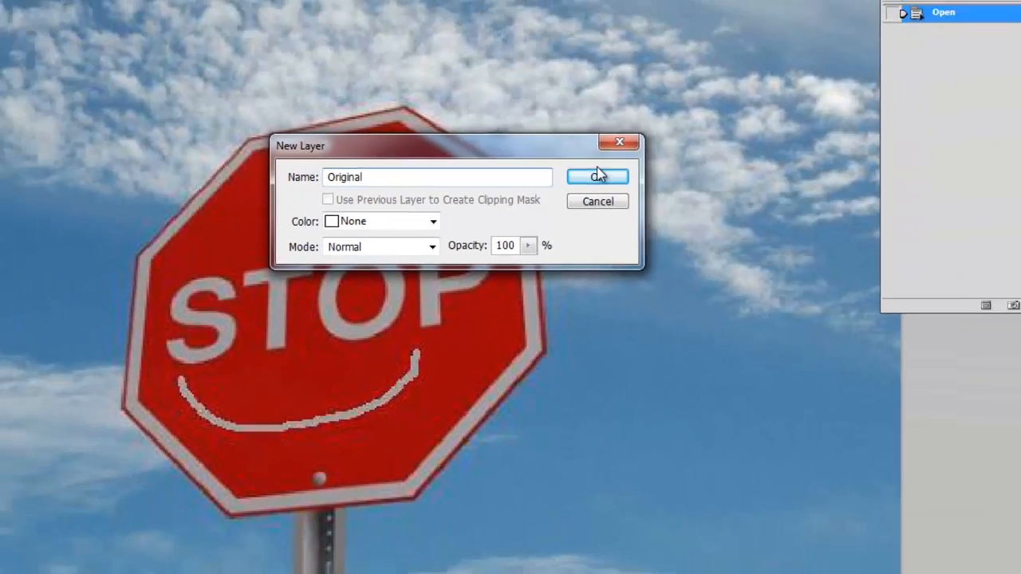
pyautogui.click(622, 169)
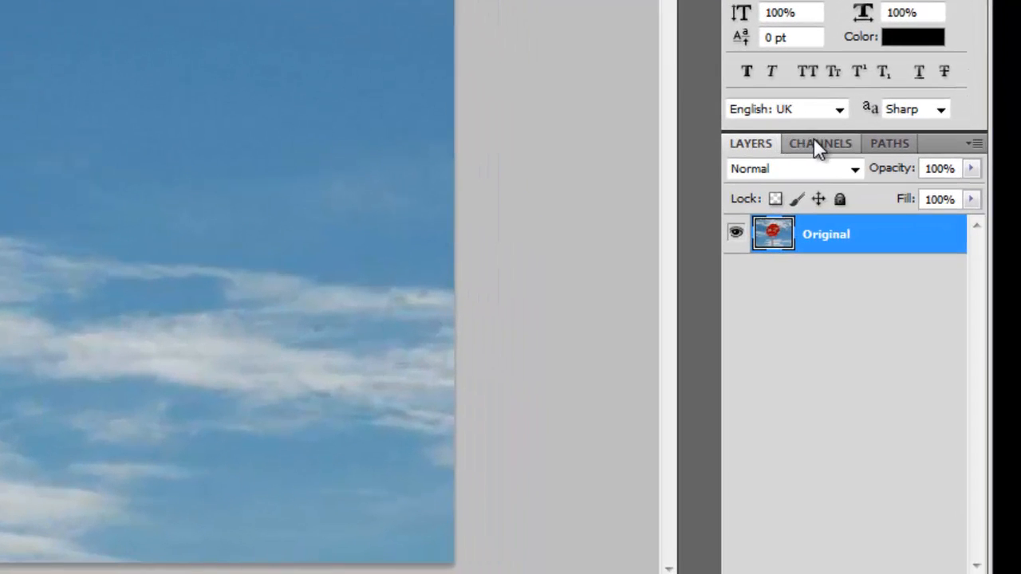
# Step: Review the document's channels and paths, and return to its layers
pyautogui.click(819, 149)
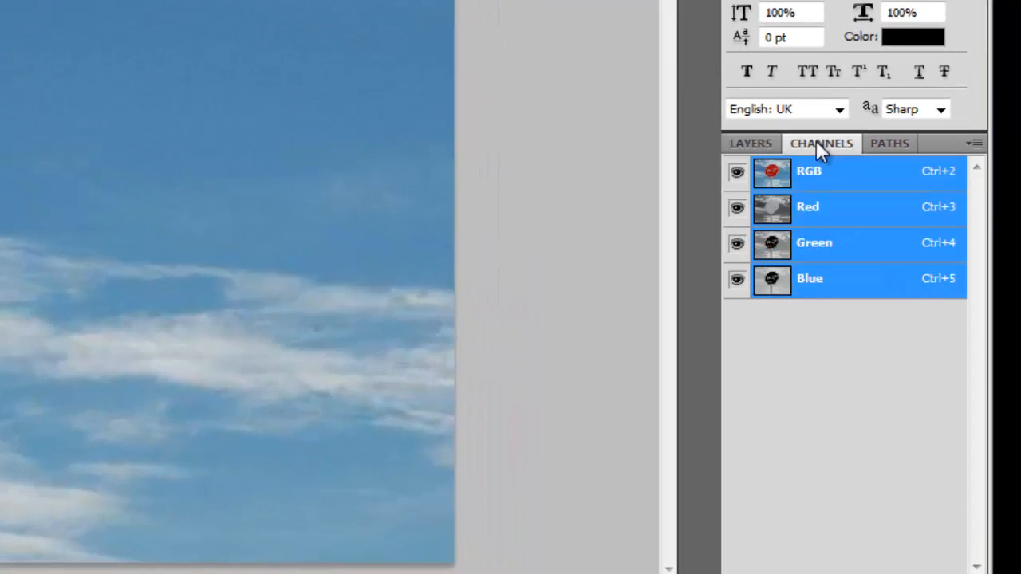
pyautogui.click(888, 145)
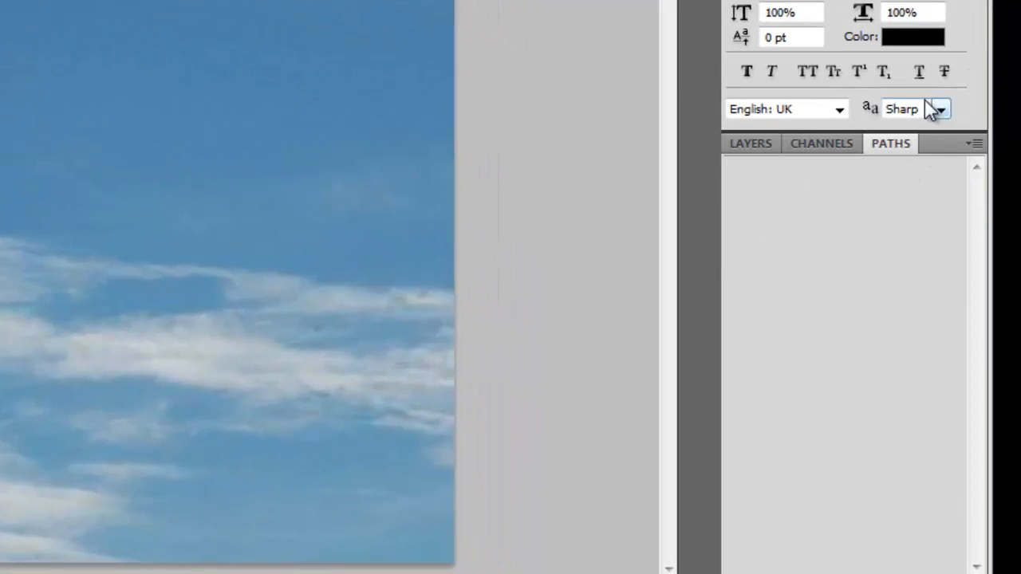
pyautogui.click(766, 145)
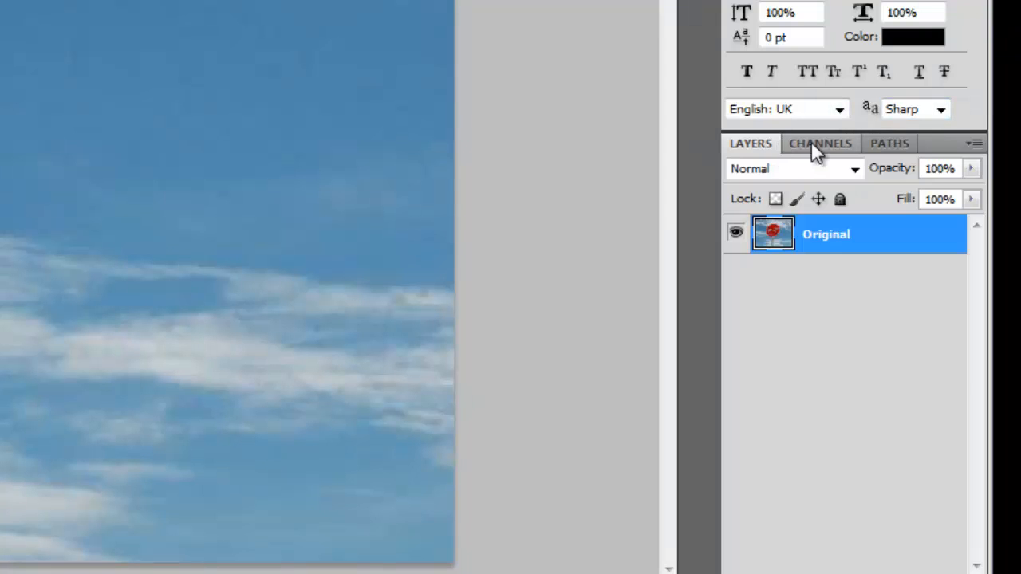
pyautogui.click(888, 148)
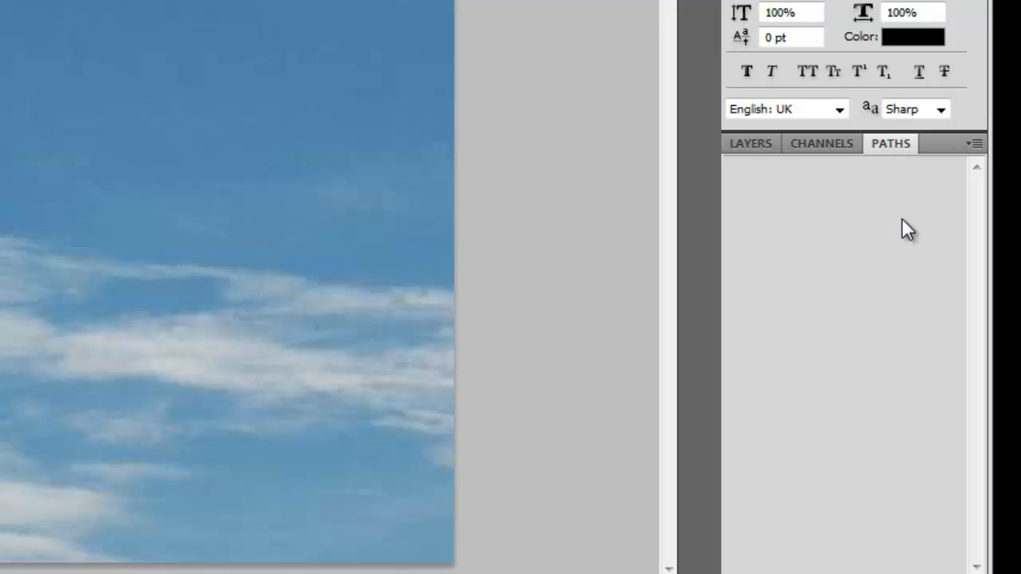
pyautogui.click(756, 150)
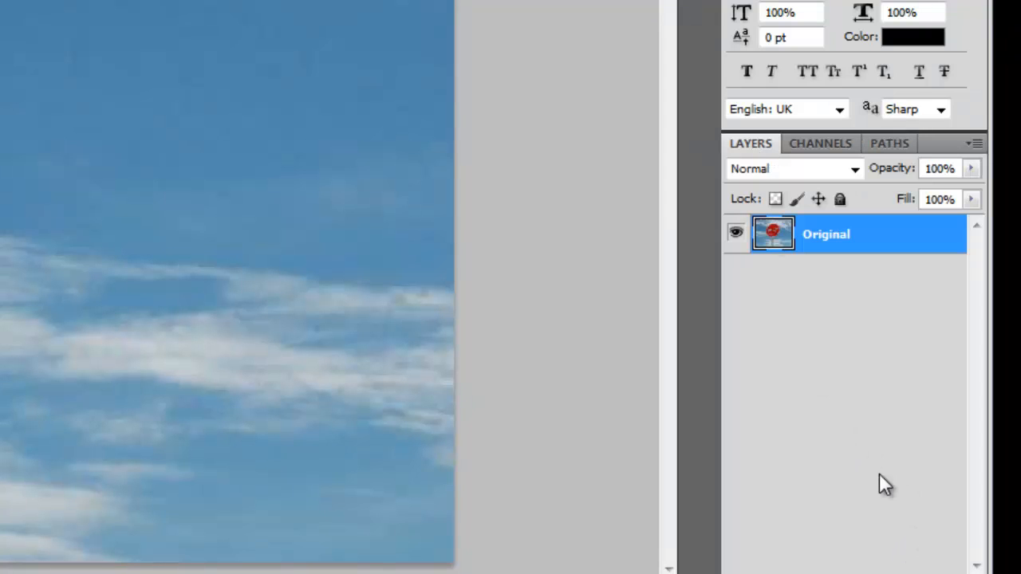
# Step: Add a new layer above Original and name it "Octogon-Outside"
pyautogui.click(914, 519)
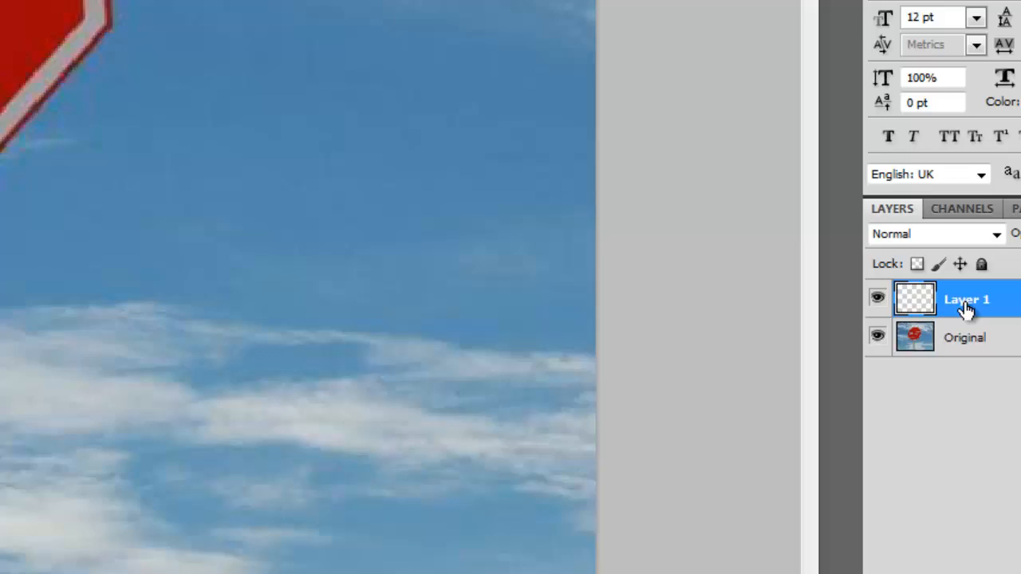
pyautogui.doubleClick(797, 206)
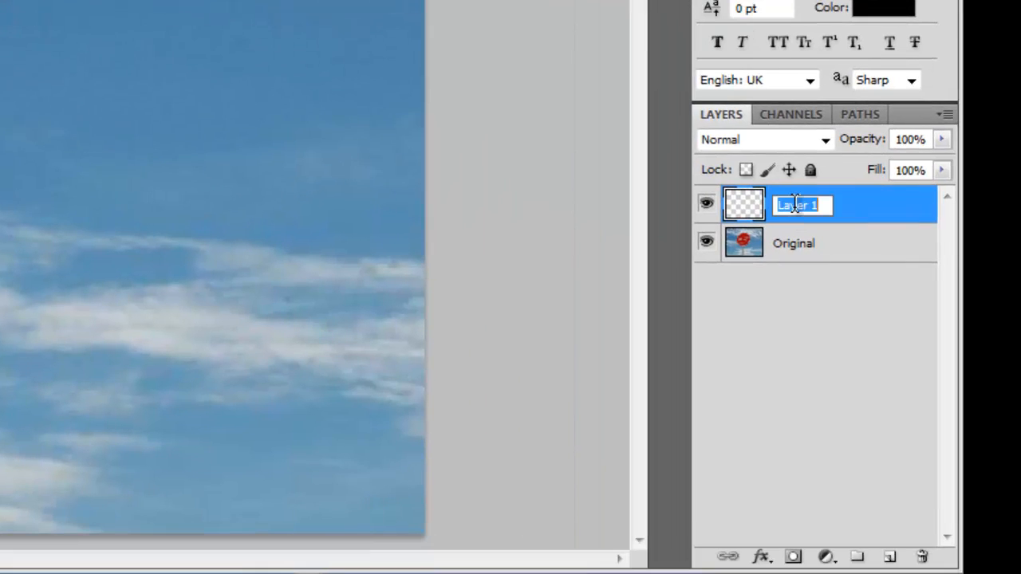
pyautogui.write('Octogon-Ous')
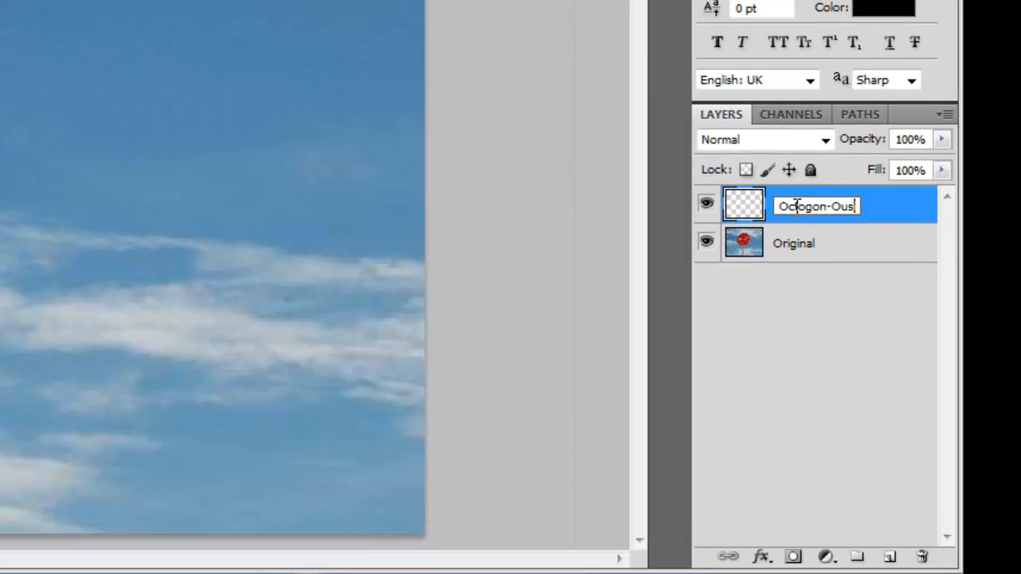
pyautogui.write('ide')
pyautogui.press('BackSpace')
pyautogui.press('BackSpace')
pyautogui.press('BackSpace')
pyautogui.press('BackSpace')
pyautogui.write('tside')
pyautogui.press('Return')
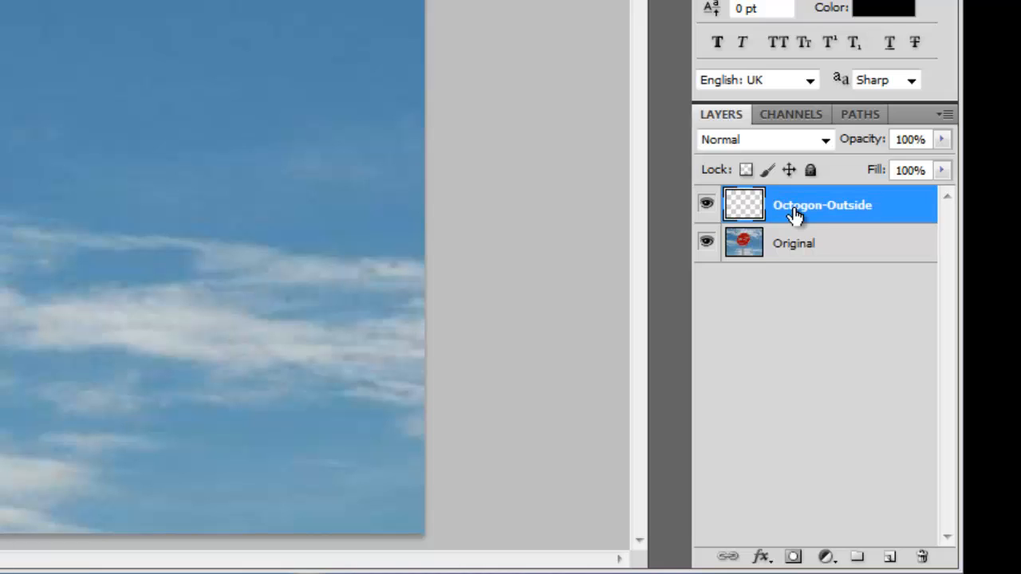
# Step: Create a new path and name it "Outside Octogon"
pyautogui.click(872, 118)
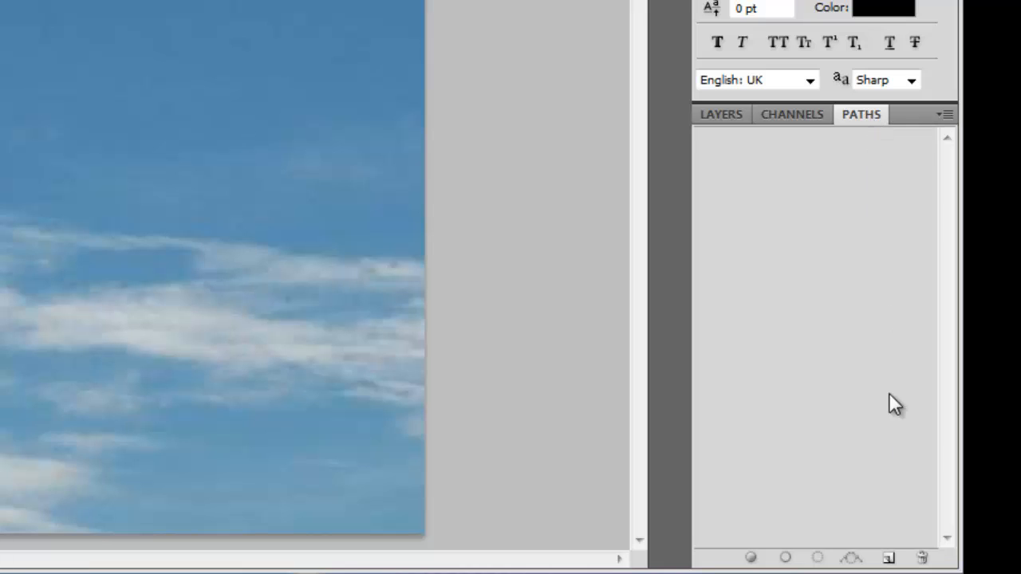
pyautogui.click(889, 558)
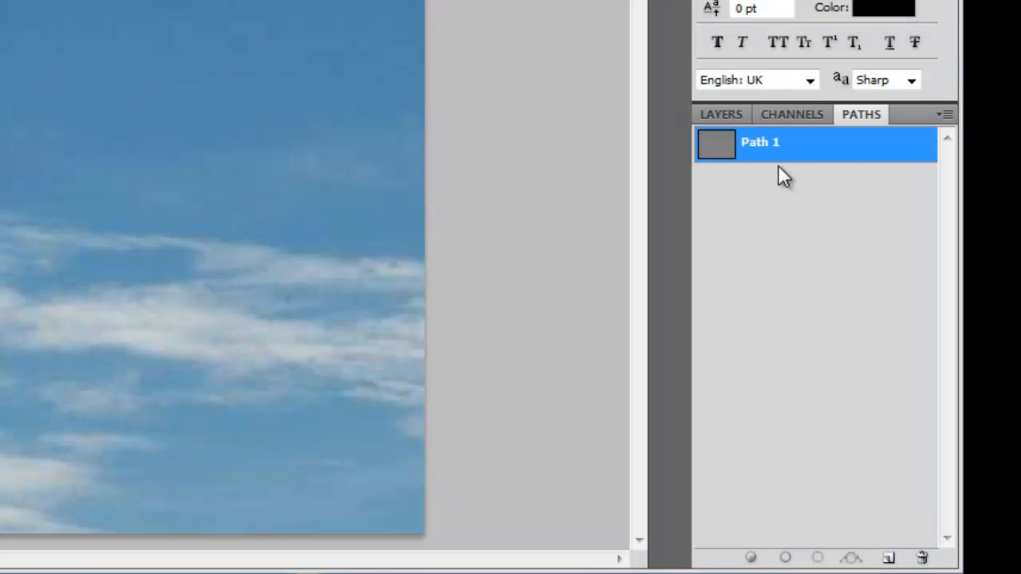
pyautogui.doubleClick(761, 142)
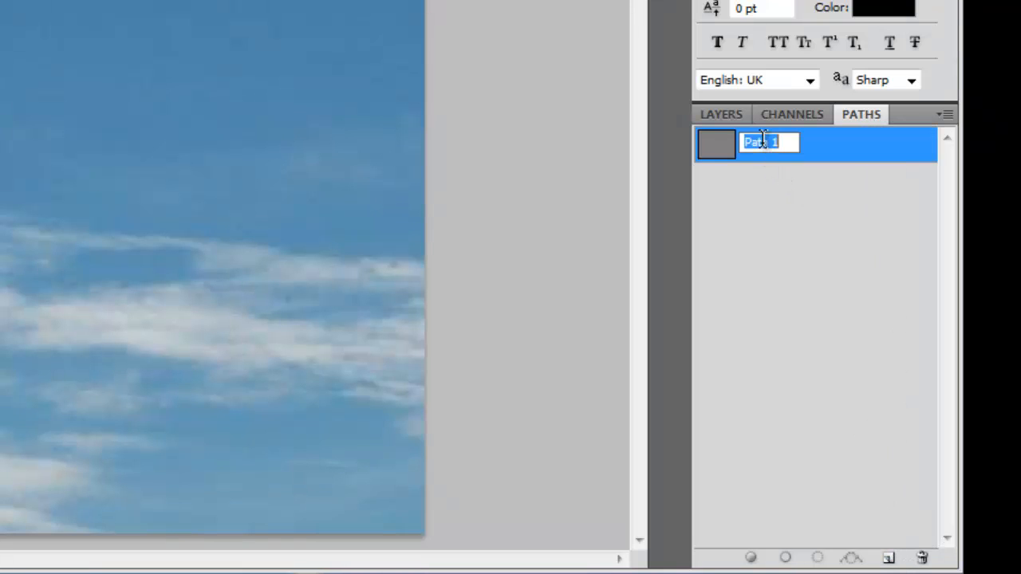
pyautogui.write('Outside Octogon')
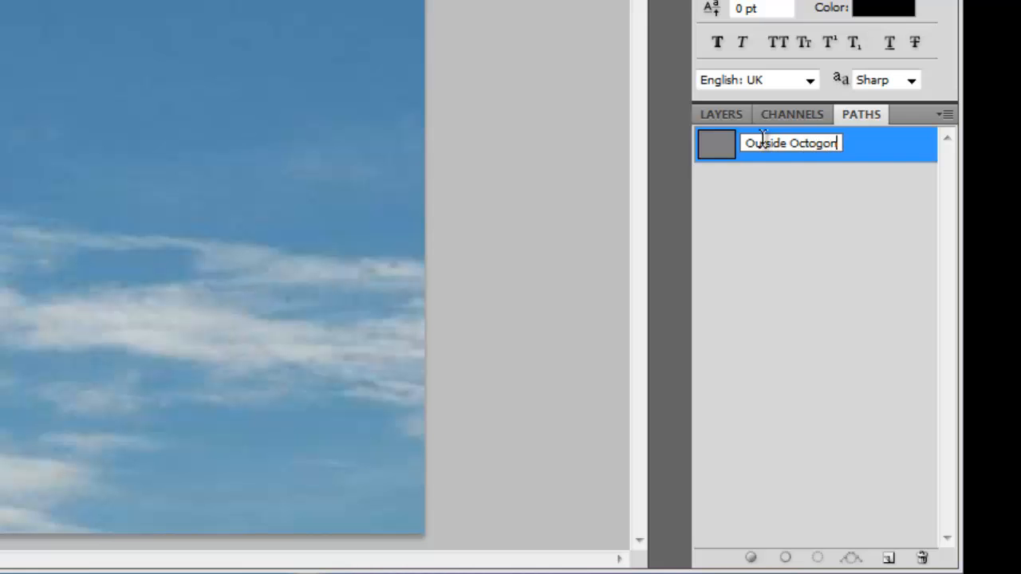
pyautogui.press('Return')
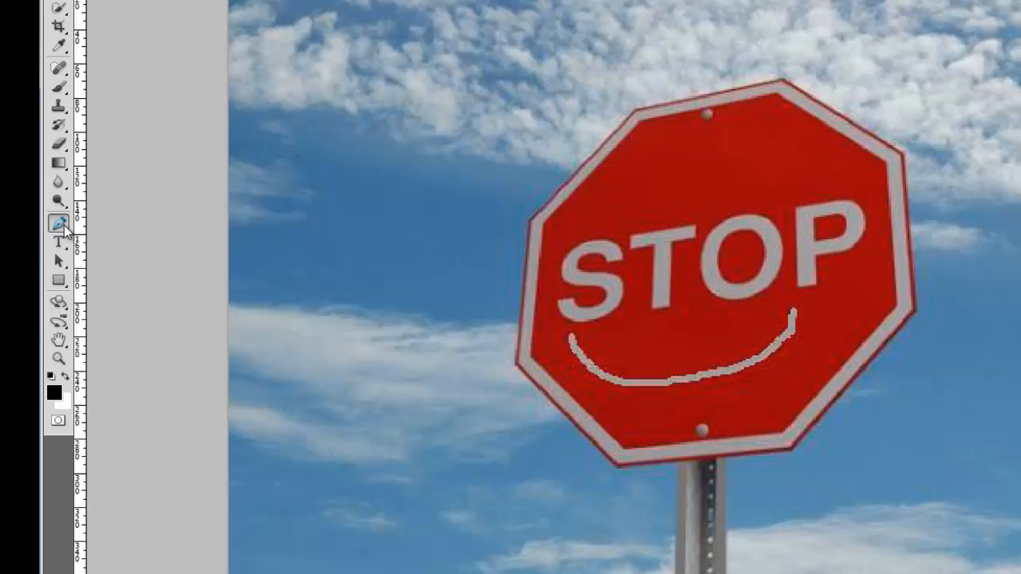
# Step: Trace the stop sign's outer octagonal edge with the Pen tool as a closed path through all eight corners
pyautogui.rightClick(63, 225)
pyautogui.click(62, 1)
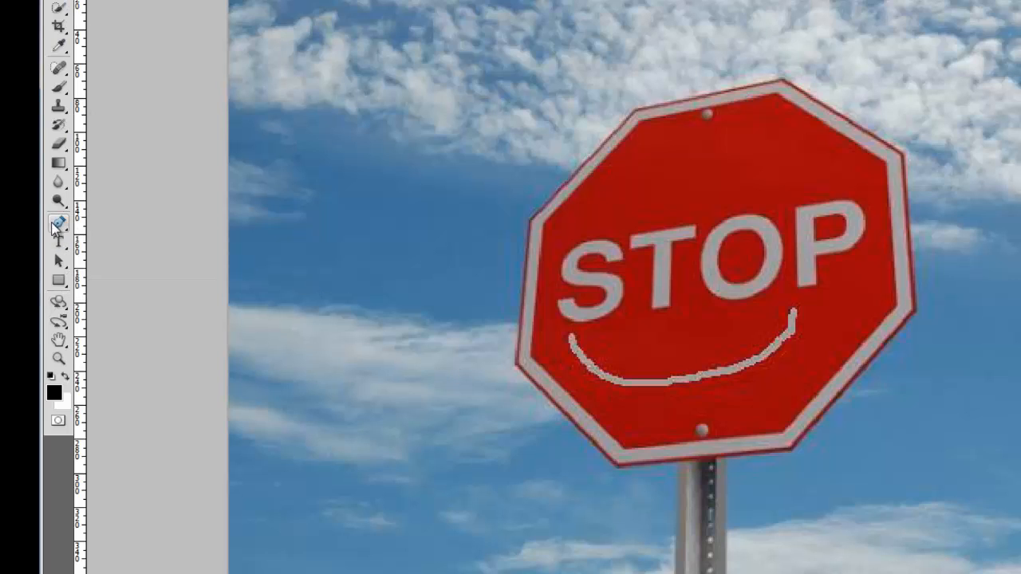
pyautogui.click(53, 224)
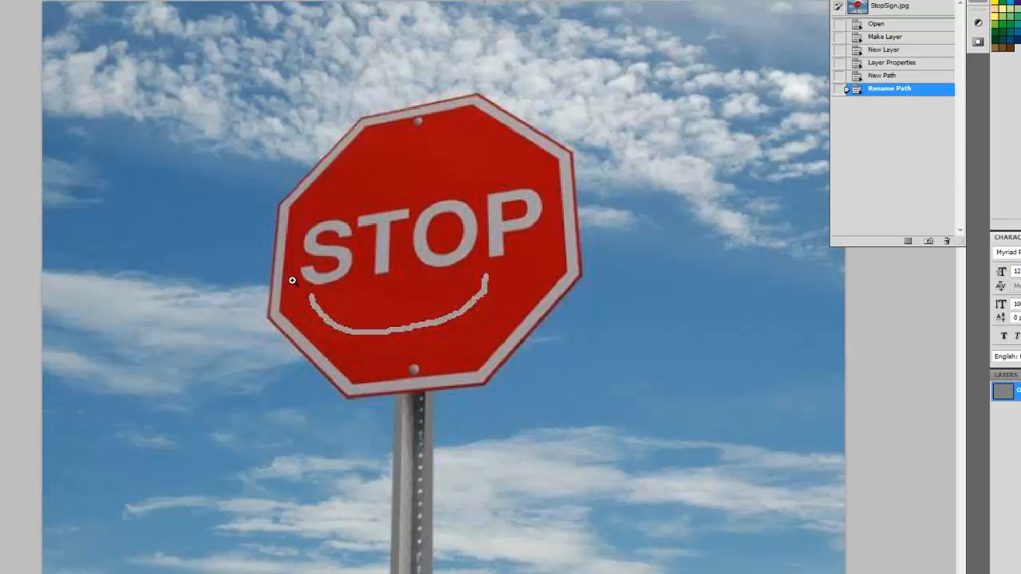
pyautogui.hotkey('ctrl', '+')
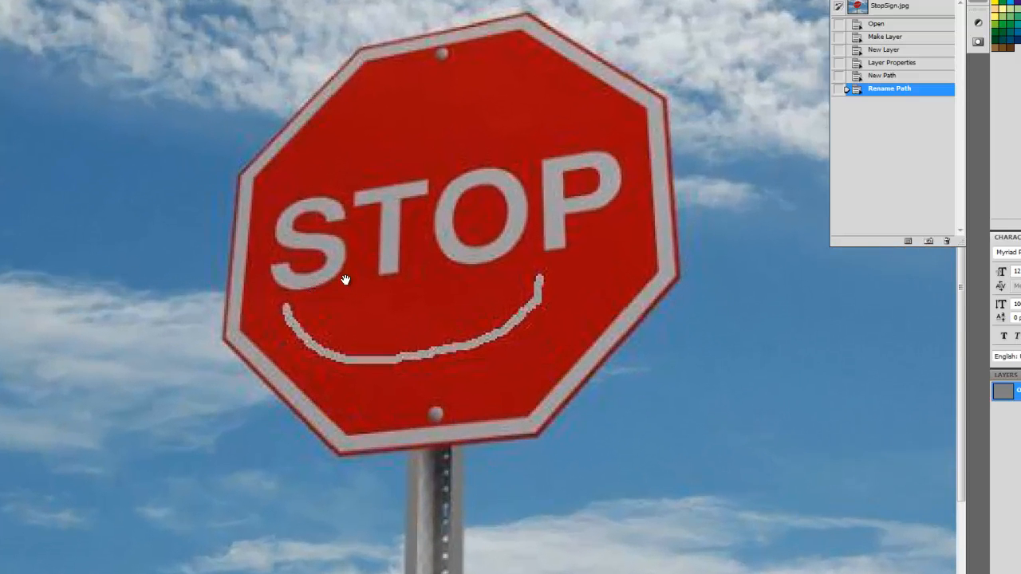
pyautogui.moveTo(342, 278); pyautogui.dragTo(348, 318)
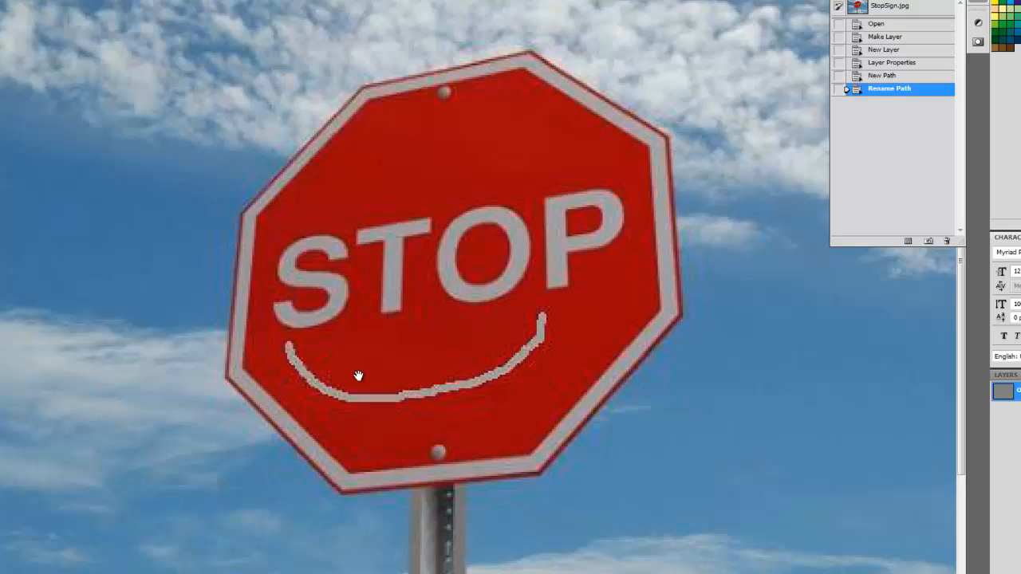
pyautogui.click(226, 383)
pyautogui.click(241, 217)
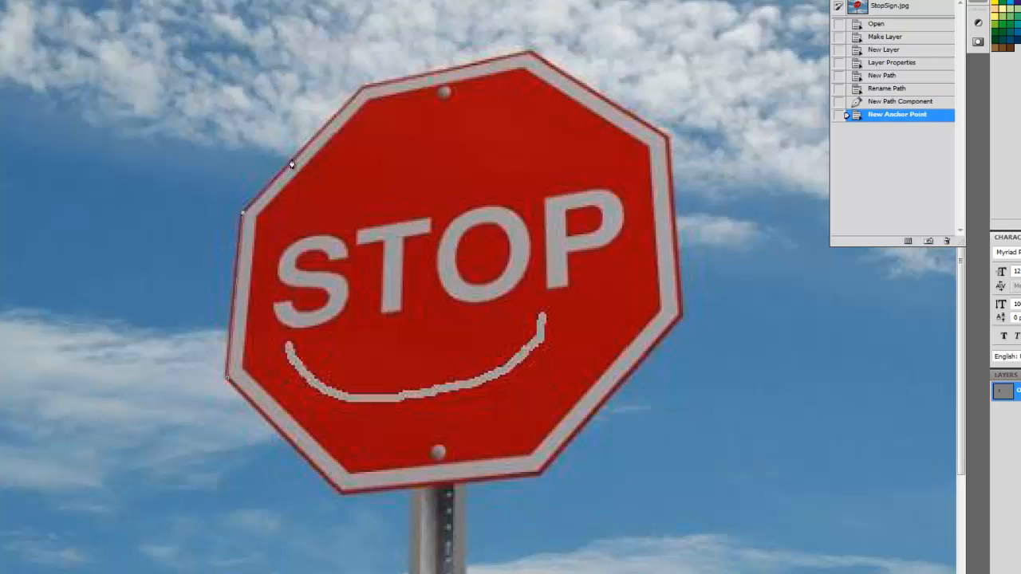
pyautogui.click(363, 86)
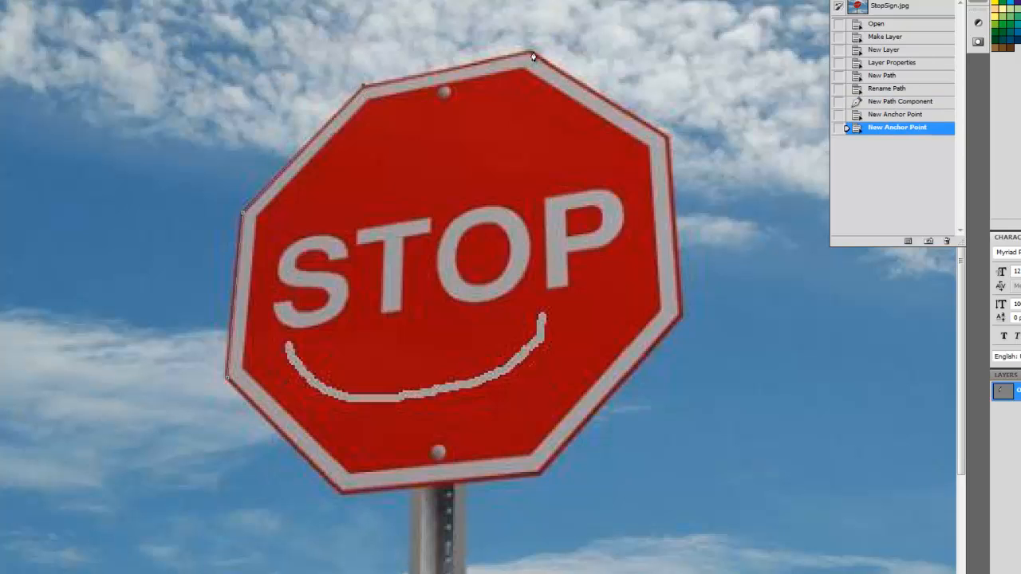
pyautogui.click(533, 57)
pyautogui.click(667, 137)
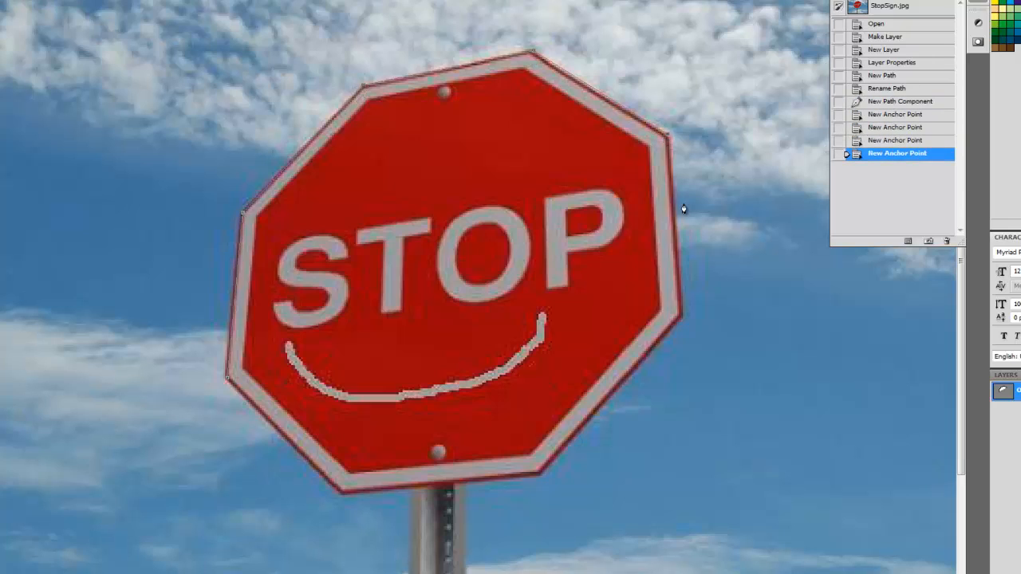
pyautogui.click(681, 322)
pyautogui.click(539, 473)
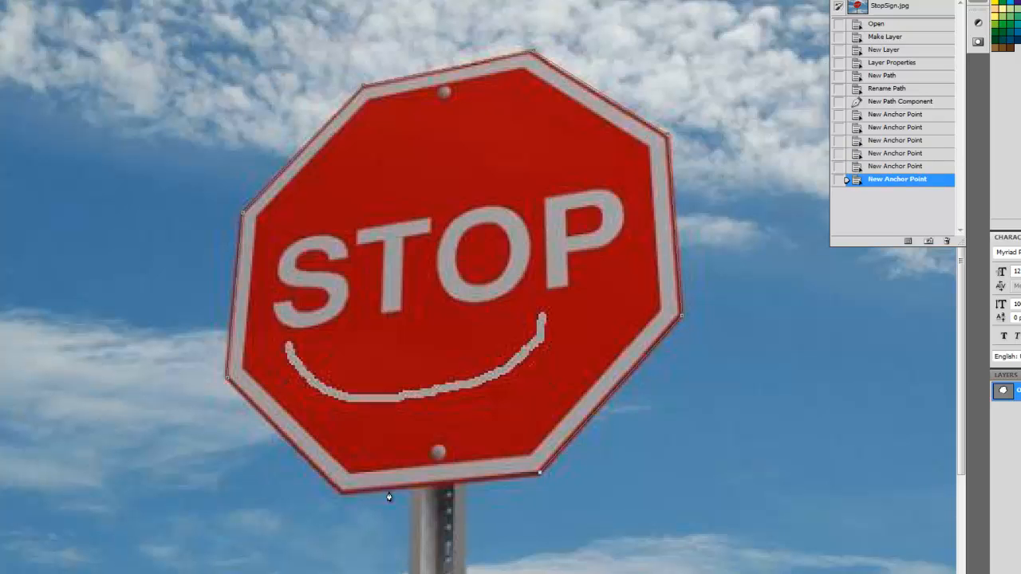
pyautogui.click(342, 496)
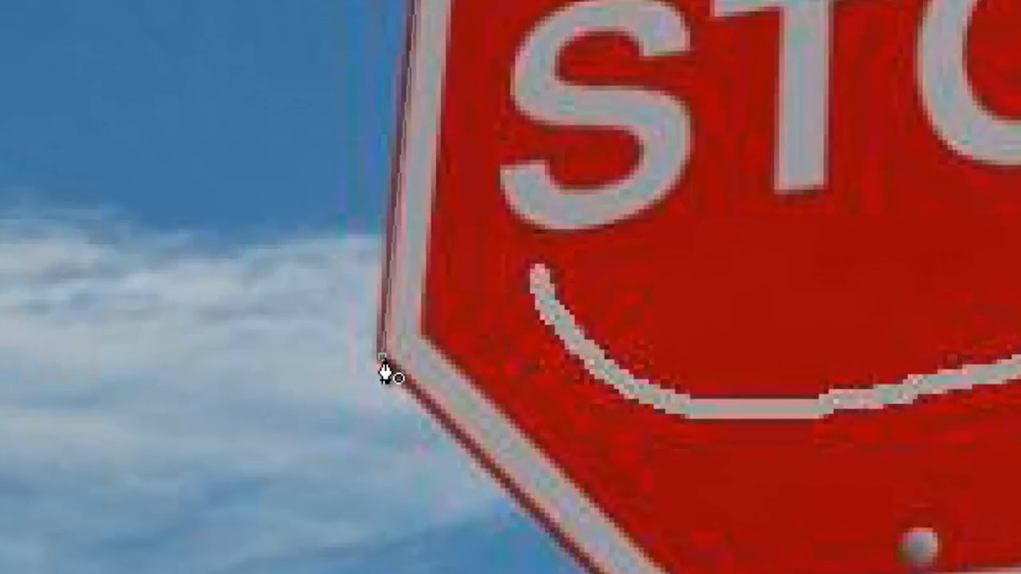
pyautogui.click(383, 365)
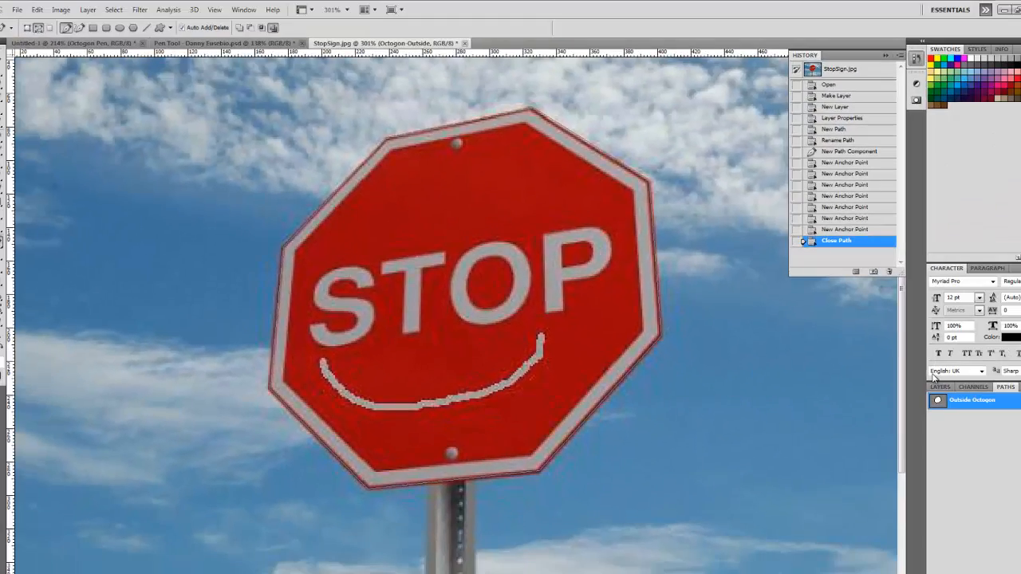
pyautogui.click(939, 387)
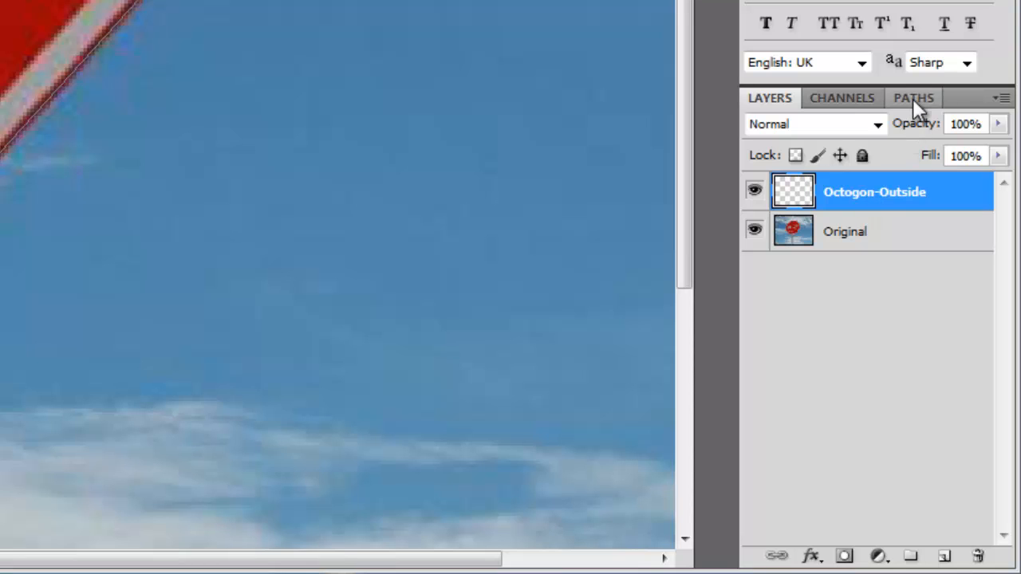
pyautogui.click(754, 192)
pyautogui.click(756, 198)
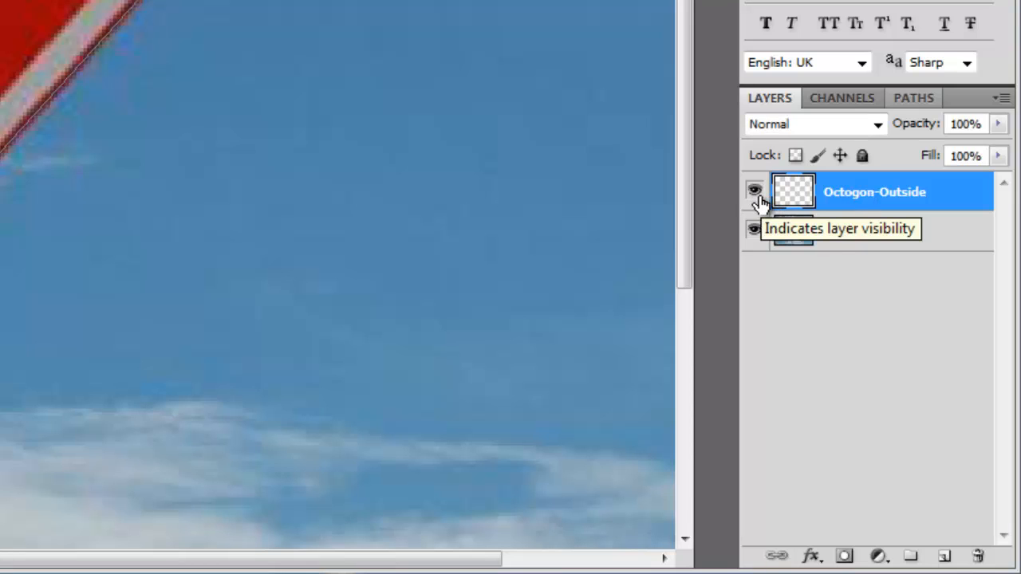
pyautogui.click(913, 97)
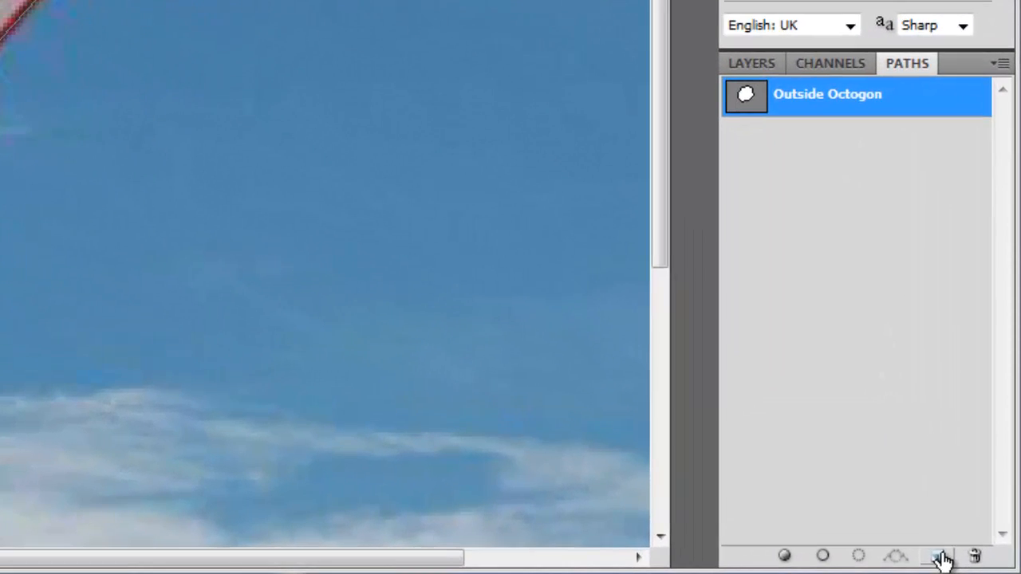
# Step: Create a new path and name it "Inside Octogon"
pyautogui.click(940, 557)
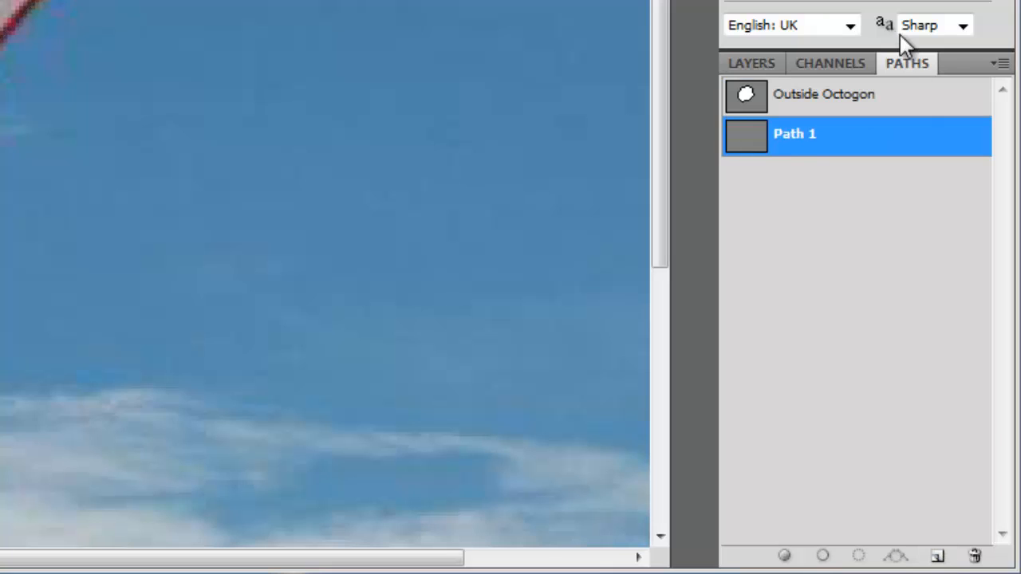
pyautogui.doubleClick(799, 135)
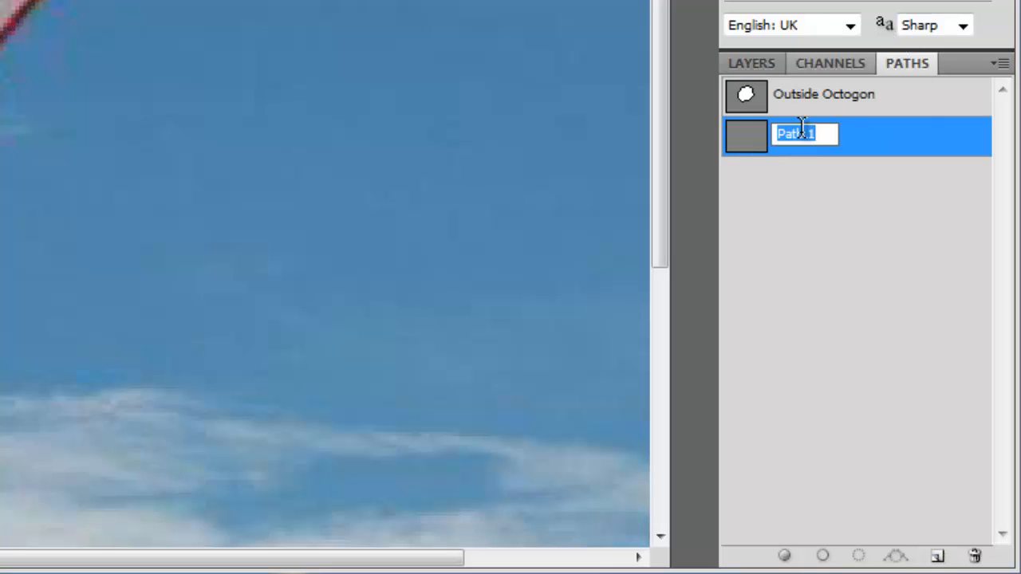
pyautogui.write('Inside Octo')
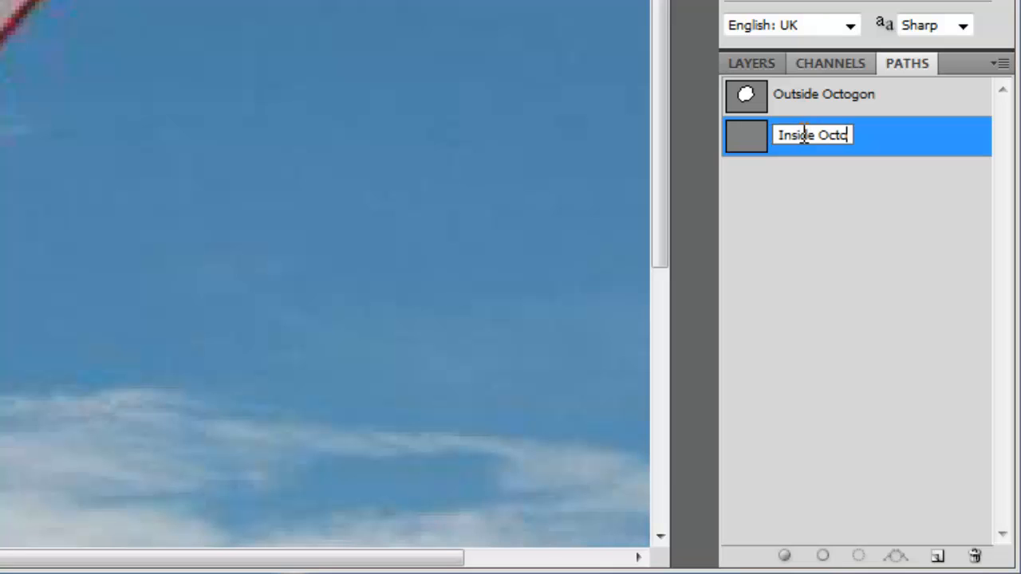
pyautogui.write('gon')
pyautogui.press('Return')
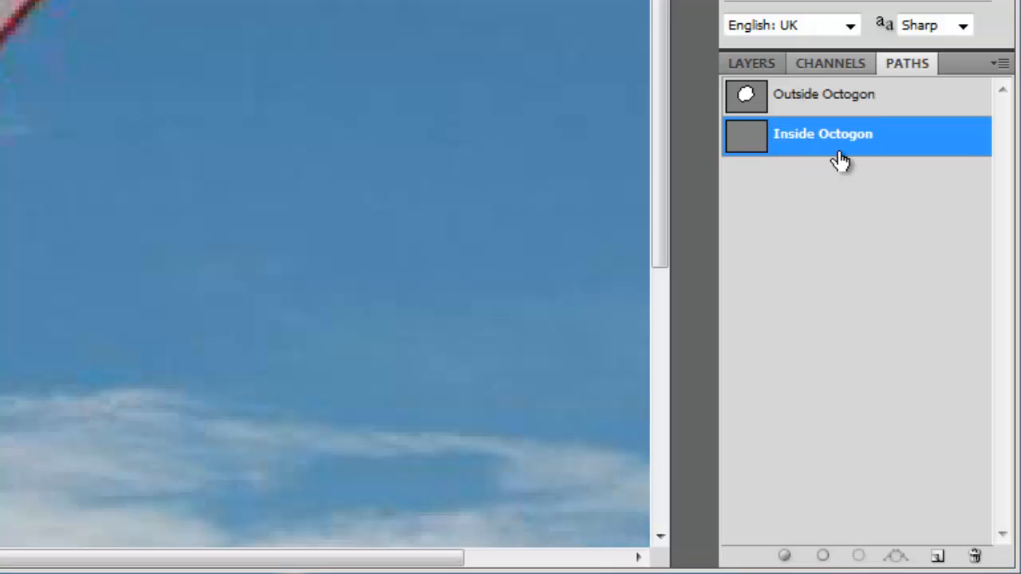
# Step: Trace the inner edge of the sign's grey border with the Pen tool as a closed eight-corner path on Inside Octogon
pyautogui.click(751, 63)
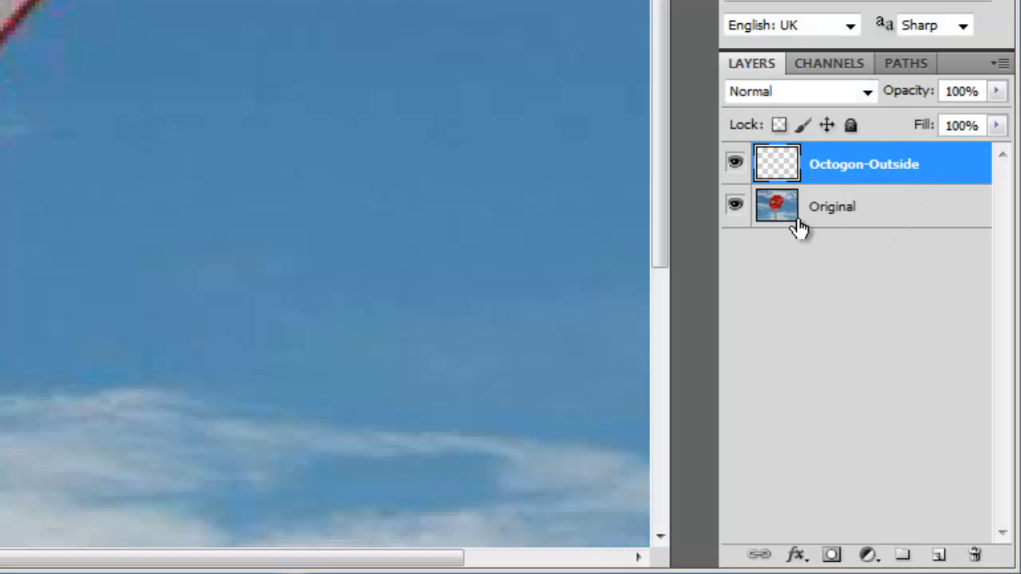
pyautogui.click(901, 63)
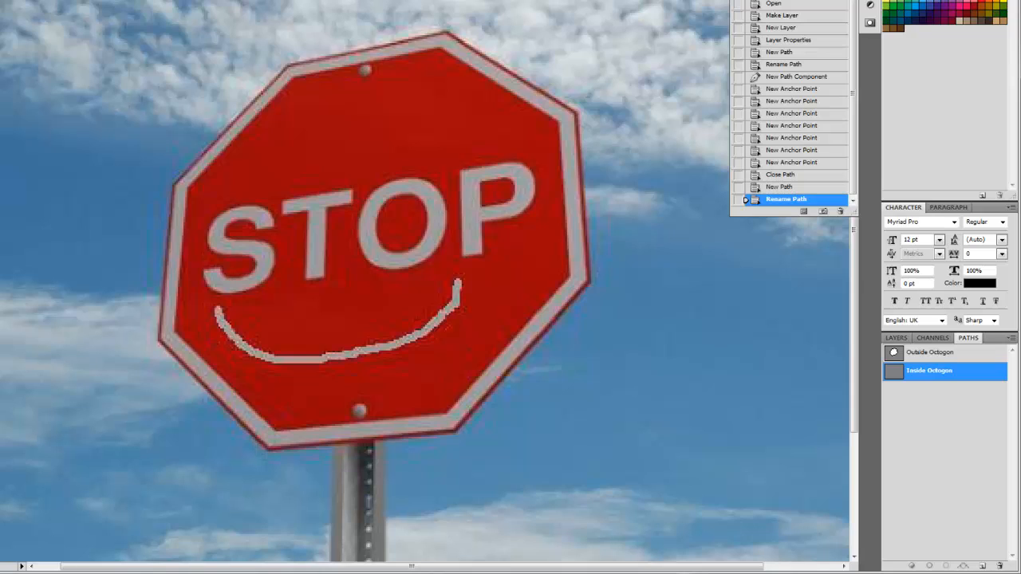
pyautogui.click(184, 220)
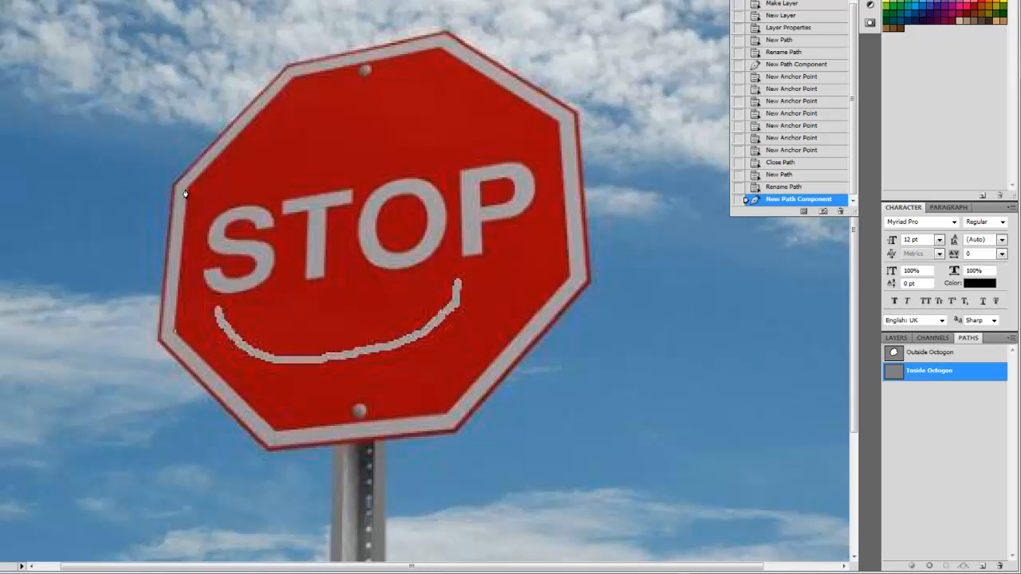
pyautogui.click(186, 191)
pyautogui.click(293, 81)
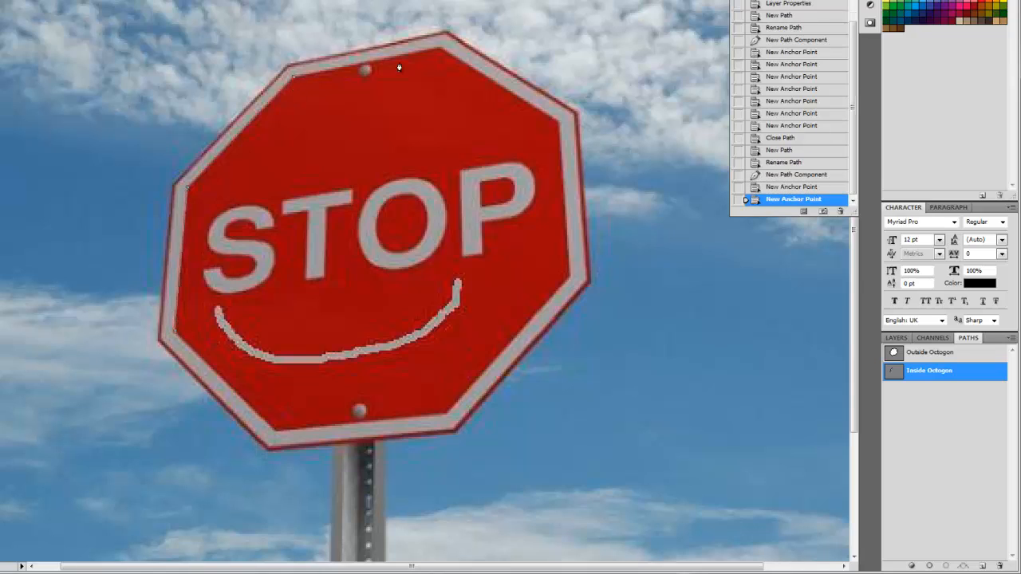
pyautogui.click(439, 49)
pyautogui.click(558, 126)
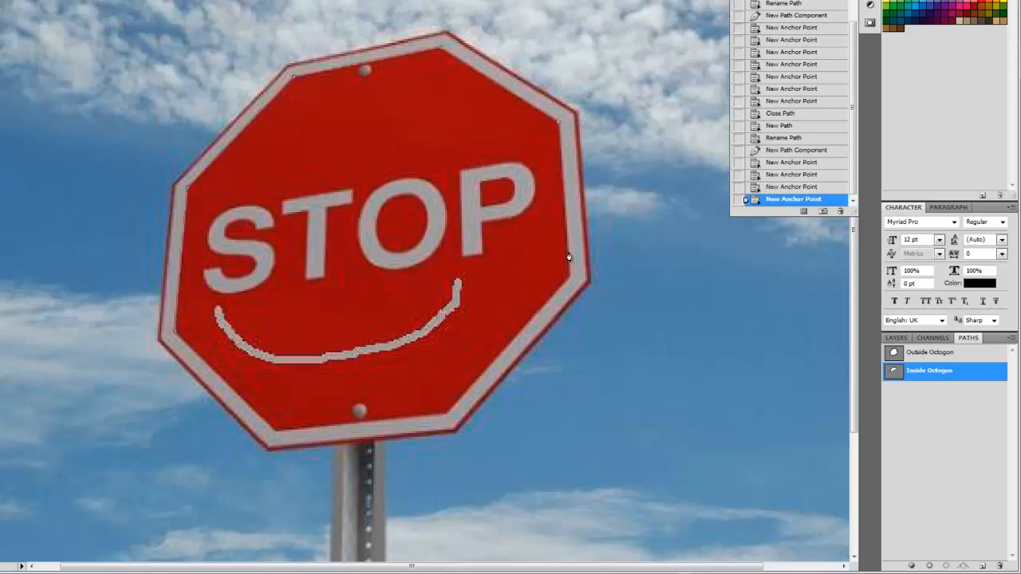
pyautogui.click(570, 279)
pyautogui.click(449, 418)
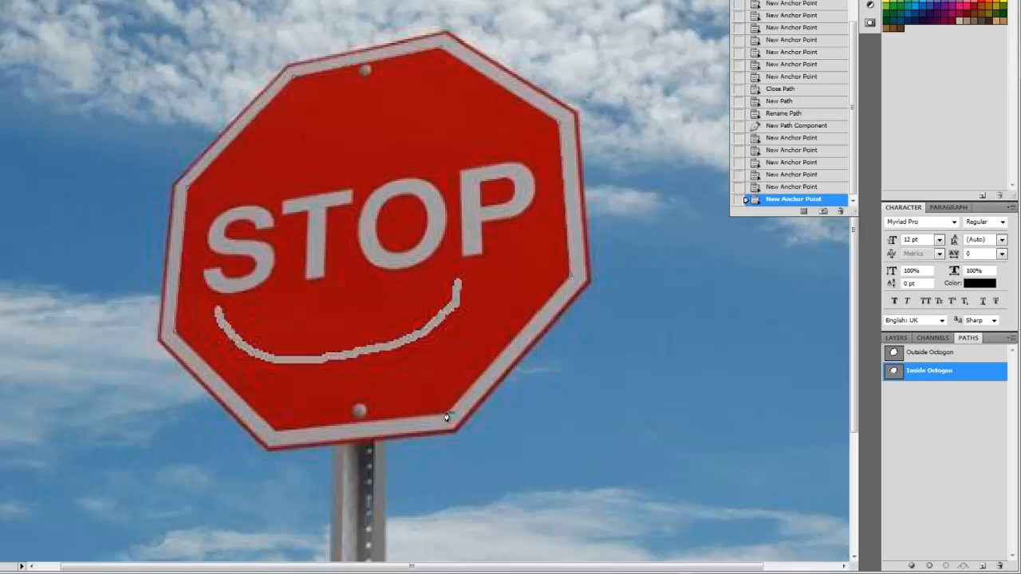
pyautogui.click(274, 433)
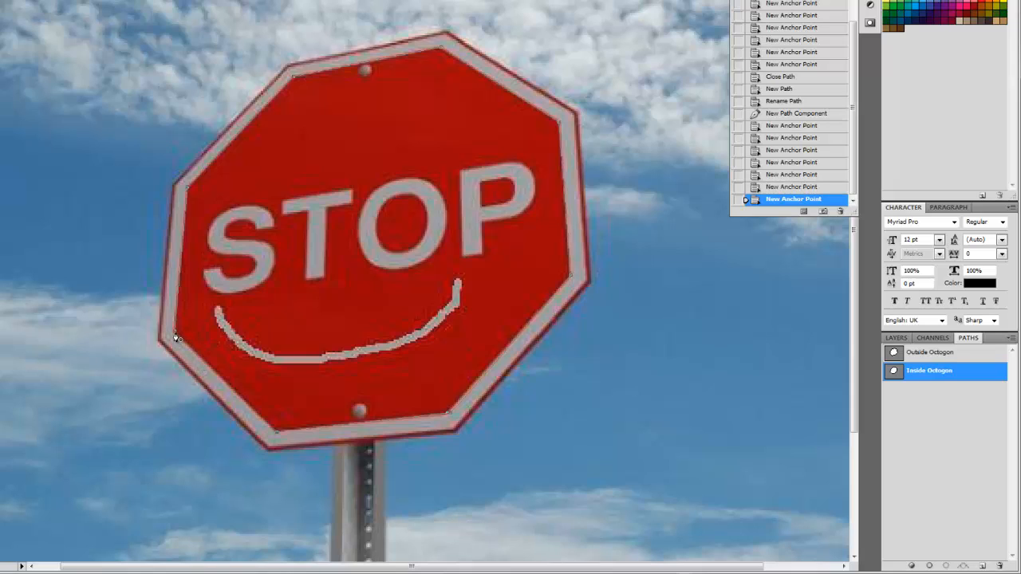
pyautogui.click(176, 338)
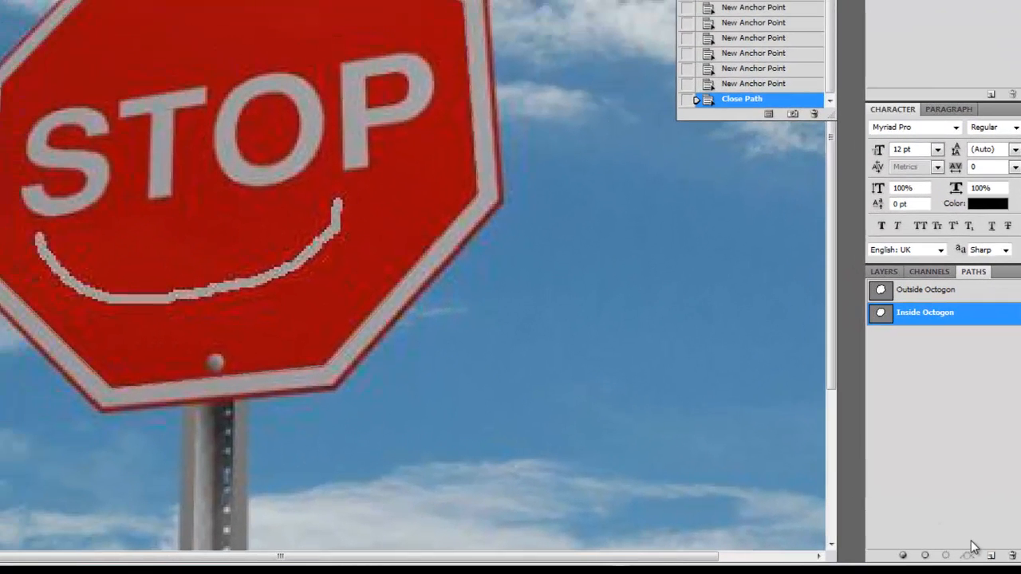
# Step: Create a new path and name it "STOP"
pyautogui.click(989, 555)
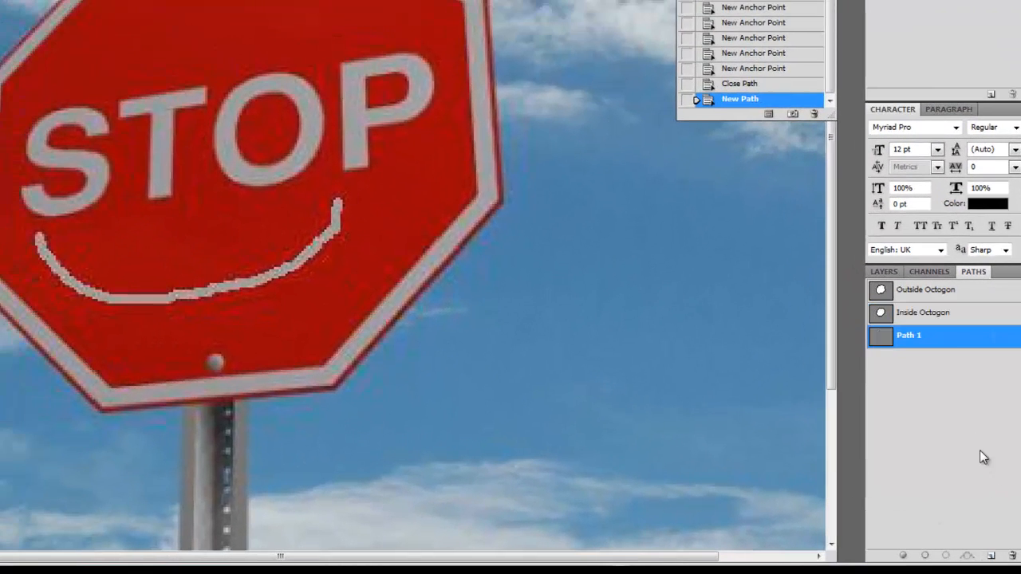
pyautogui.doubleClick(910, 336)
pyautogui.write('STOP')
pyautogui.press('Return')
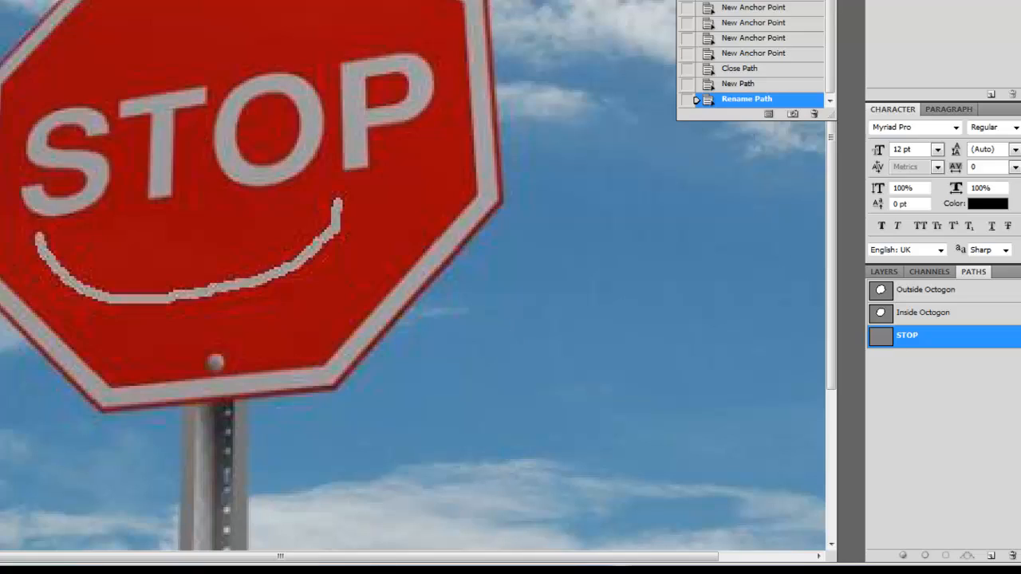
# Step: Start the outline of the letter S with a straight Pen segment across the top of its lower-left end
pyautogui.hotkey('ctrl', '+')
pyautogui.hotkey('ctrl', '+')
pyautogui.hotkey('ctrl', '+')
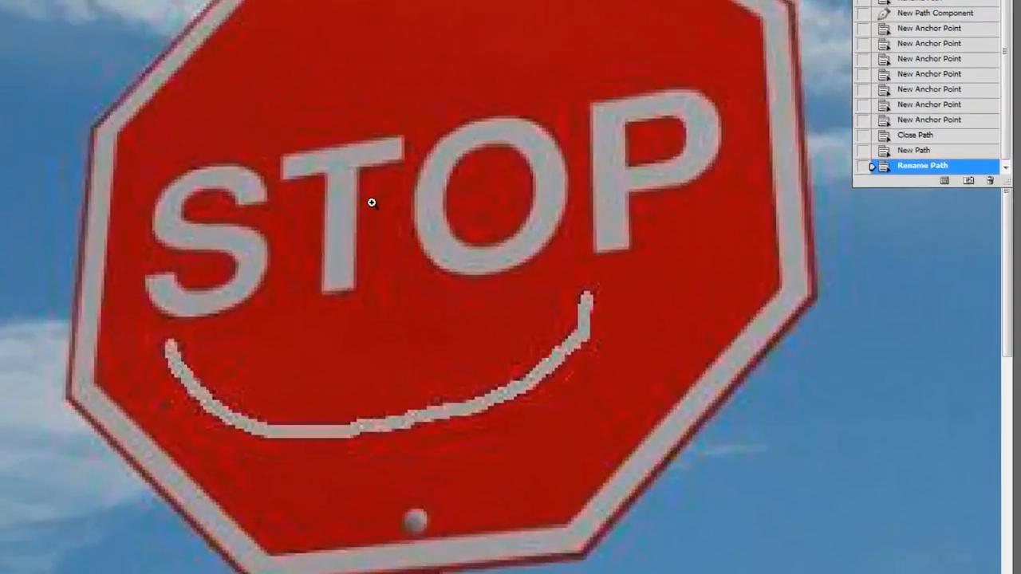
pyautogui.moveTo(619, 210); pyautogui.dragTo(536, 245)
pyautogui.keyDown('ctrl'); pyautogui.click(445, 236); pyautogui.keyUp('ctrl')
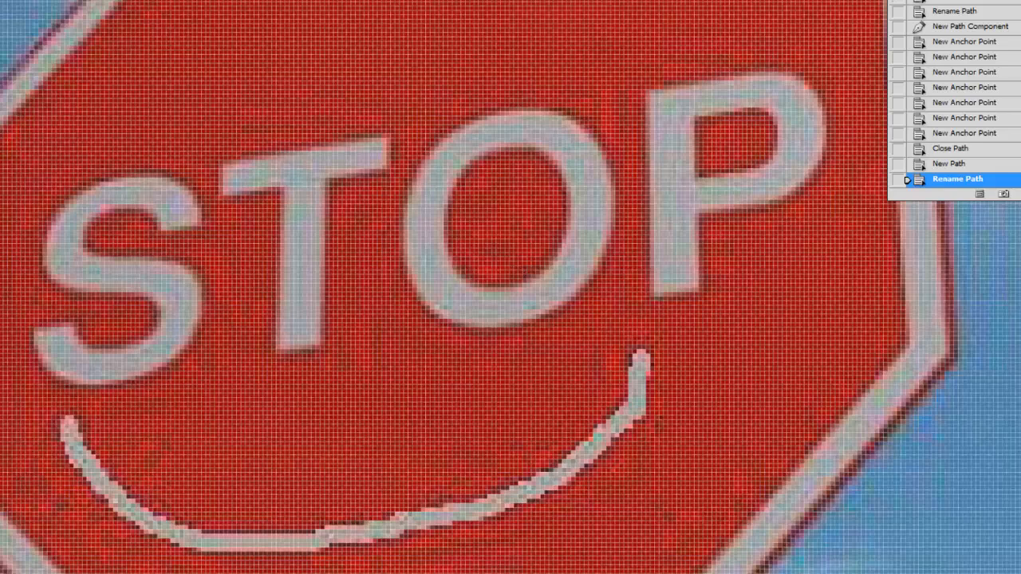
pyautogui.keyDown('ctrl'); pyautogui.click(103, 296); pyautogui.keyUp('ctrl')
pyautogui.keyDown('alt'); pyautogui.click(133, 289); pyautogui.keyUp('alt')
pyautogui.click(136, 288)
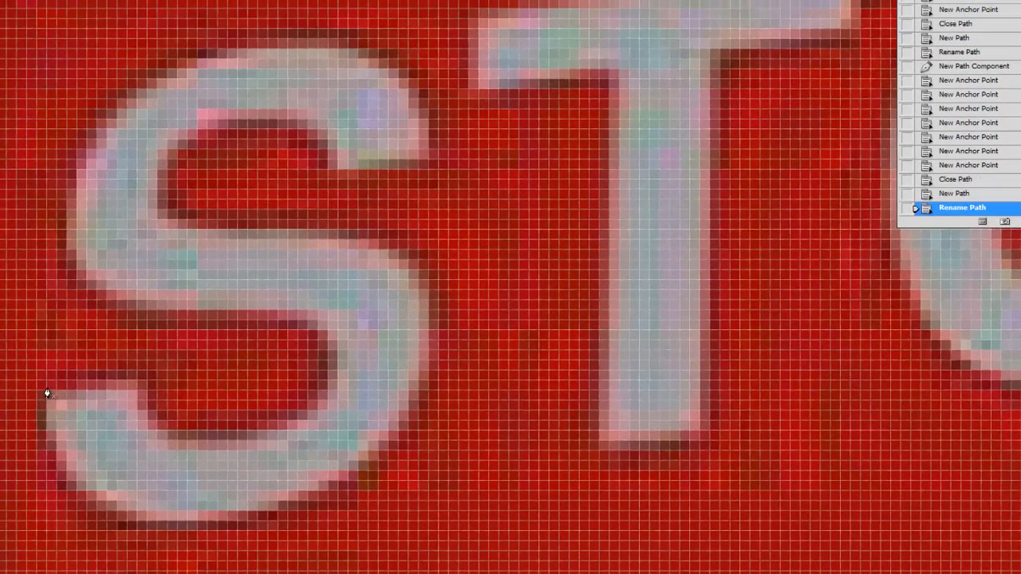
pyautogui.click(47, 393)
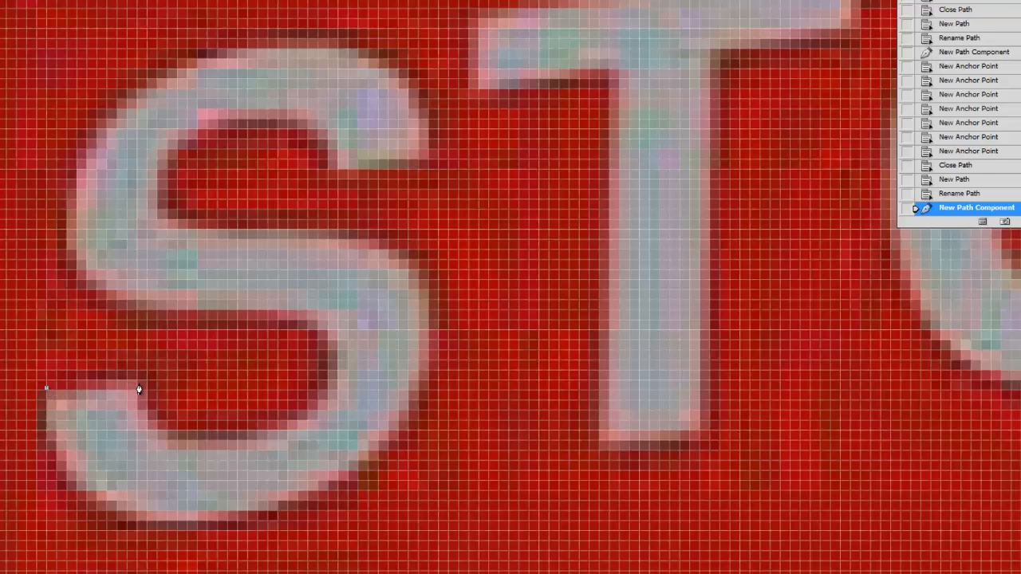
pyautogui.click(138, 389)
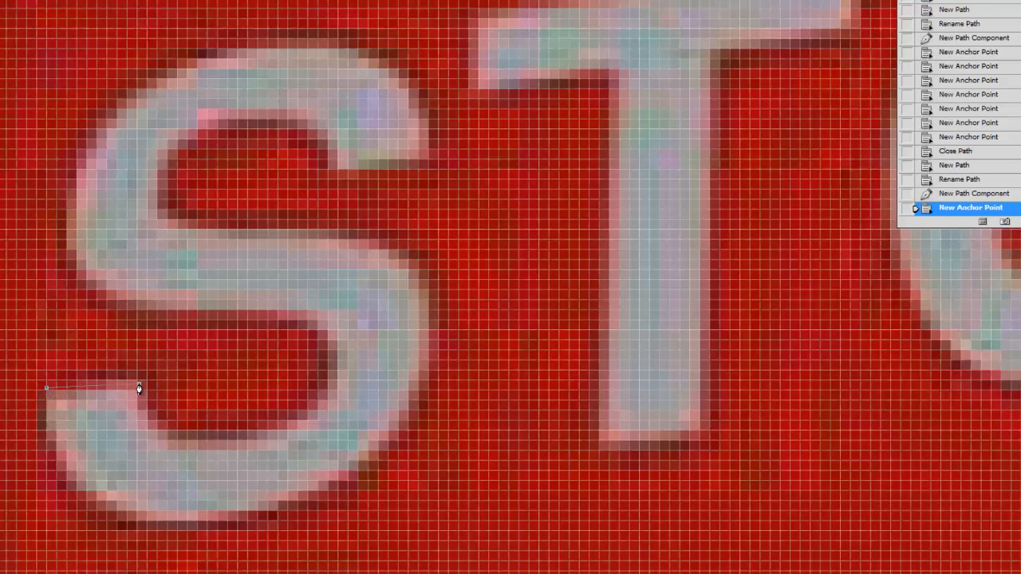
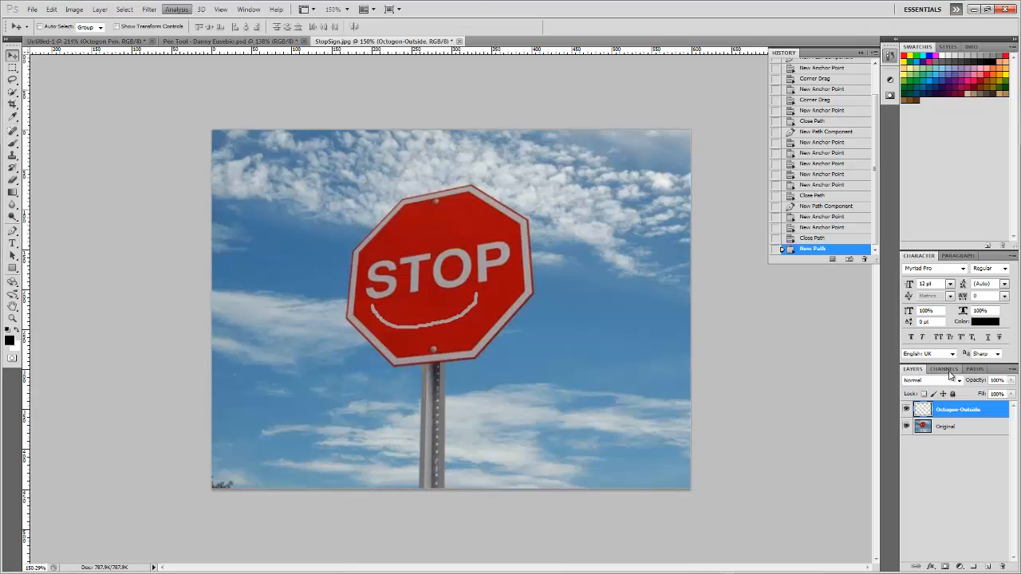
# Step: Try to rename the empty path listed below STOP
pyautogui.click(949, 370)
pyautogui.click(976, 370)
pyautogui.click(928, 431)
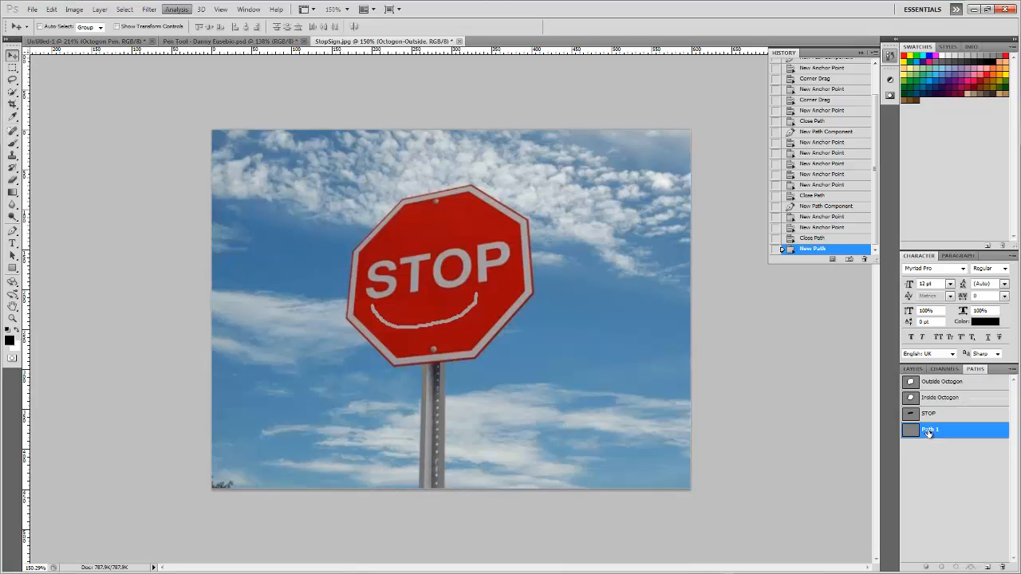
pyautogui.doubleClick(928, 431)
pyautogui.hotkey('alt', 'd')
pyautogui.click(521, 112)
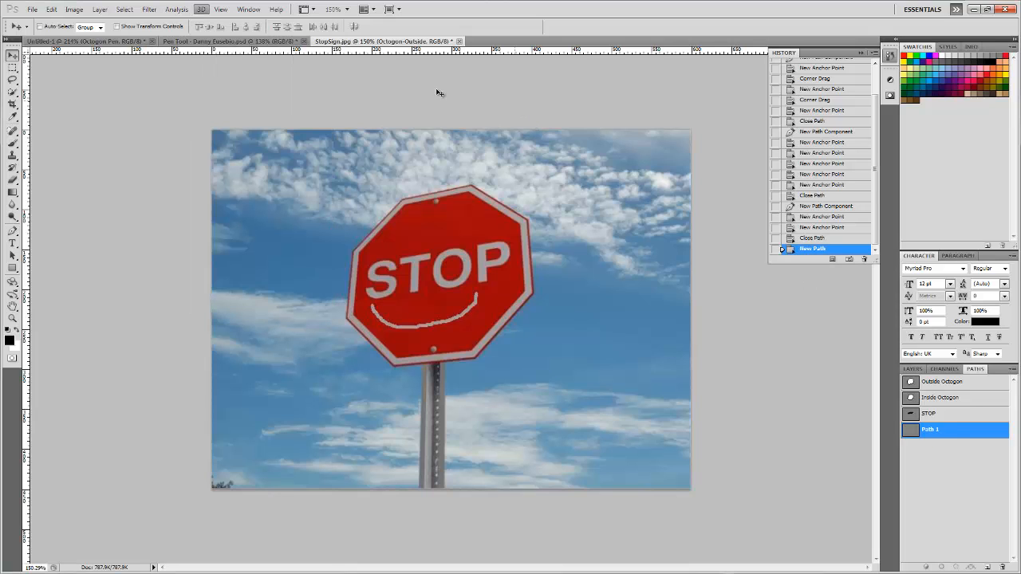
pyautogui.doubleClick(932, 430)
pyautogui.doubleClick(932, 431)
pyautogui.hotkey('alt', 'd')
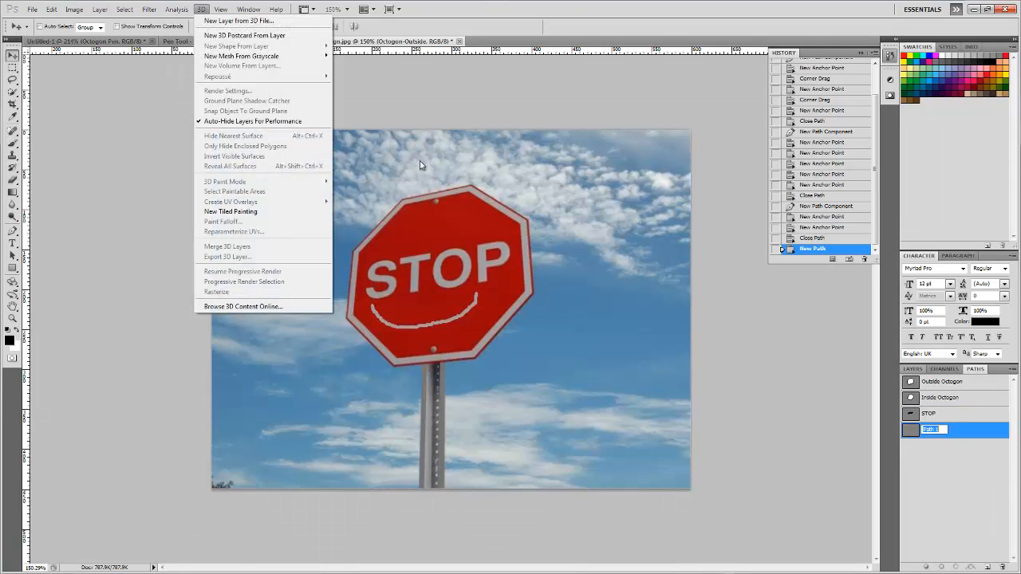
pyautogui.click(367, 86)
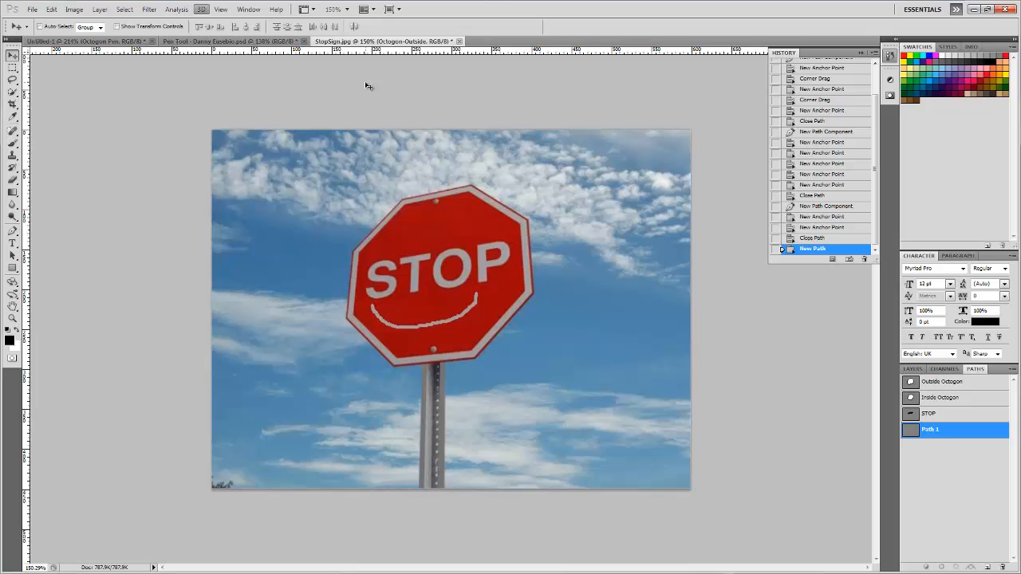
# Step: Rename the empty path as "Base" and move it above STOP in the path order
pyautogui.doubleClick(931, 432)
pyautogui.write('Base')
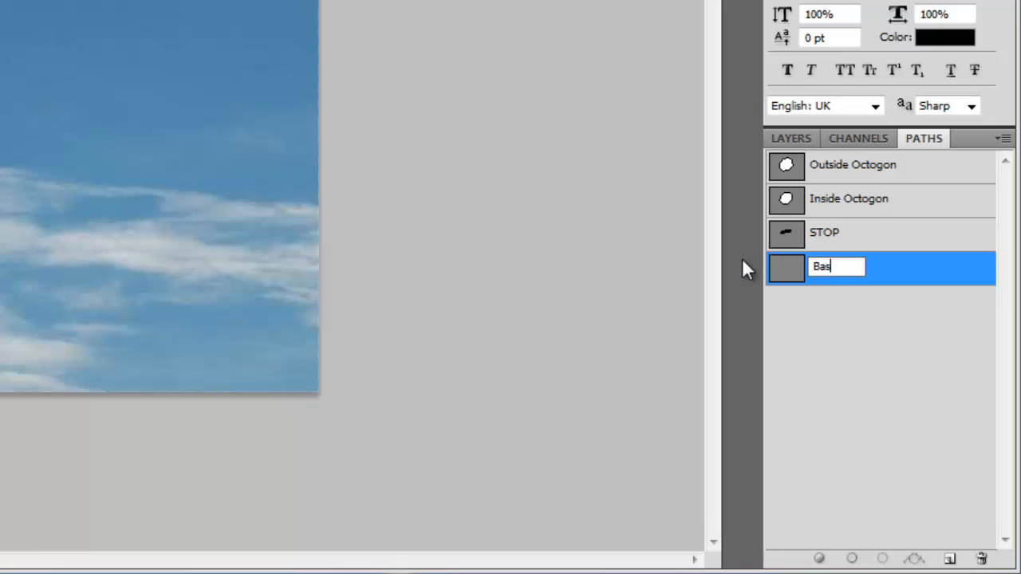
pyautogui.press('Return')
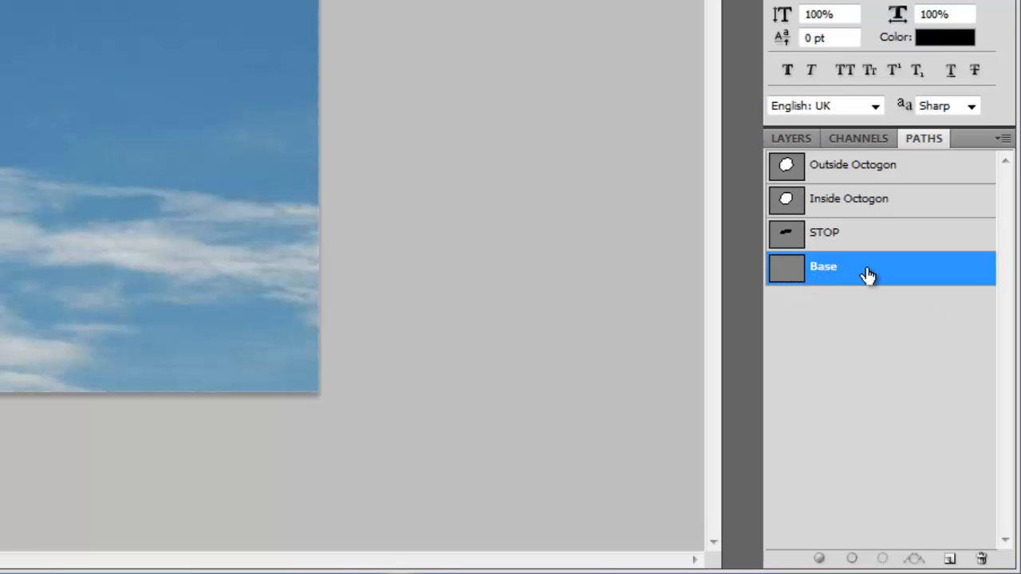
pyautogui.moveTo(868, 275); pyautogui.dragTo(866, 211)
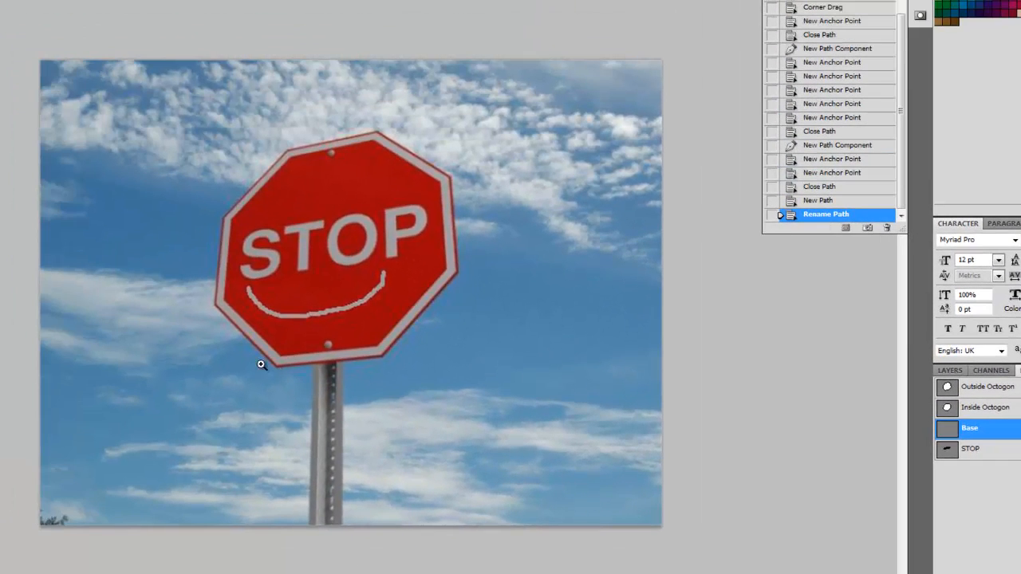
# Step: Trace the sign's post with the Pen tool as a closed four-corner path on Base, with its upper end overlapping the sign
pyautogui.click(286, 279)
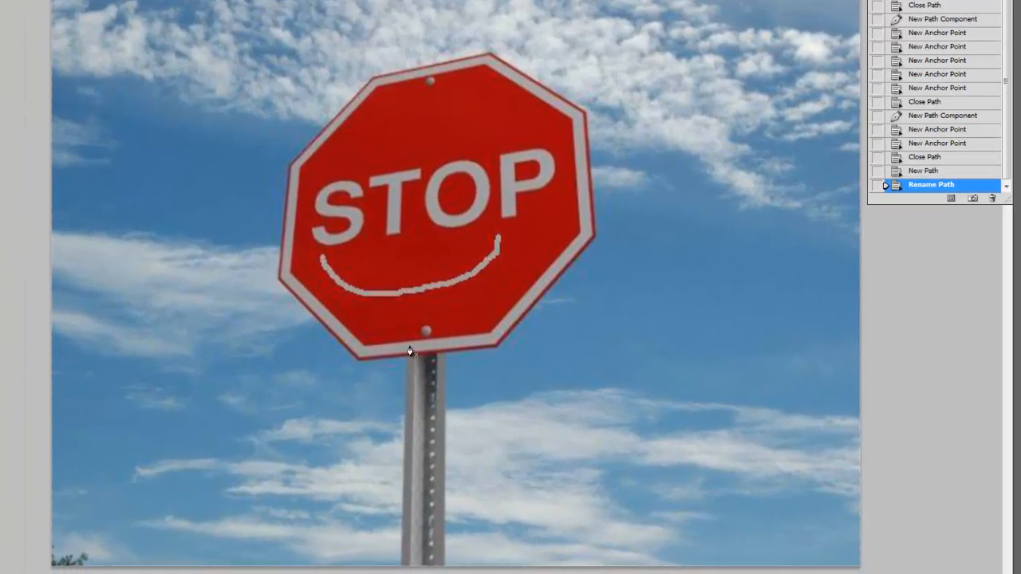
pyautogui.click(408, 347)
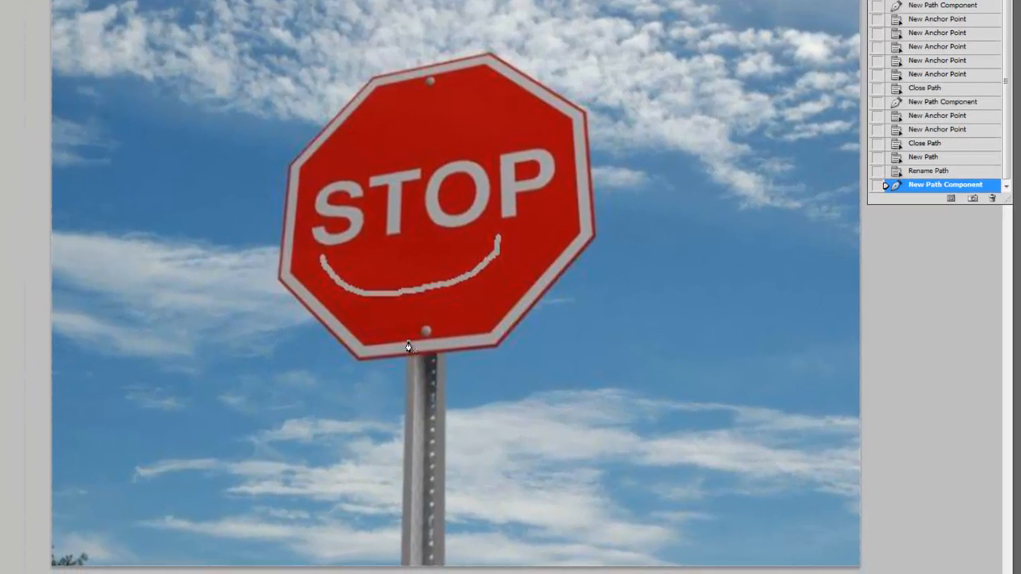
pyautogui.click(402, 567)
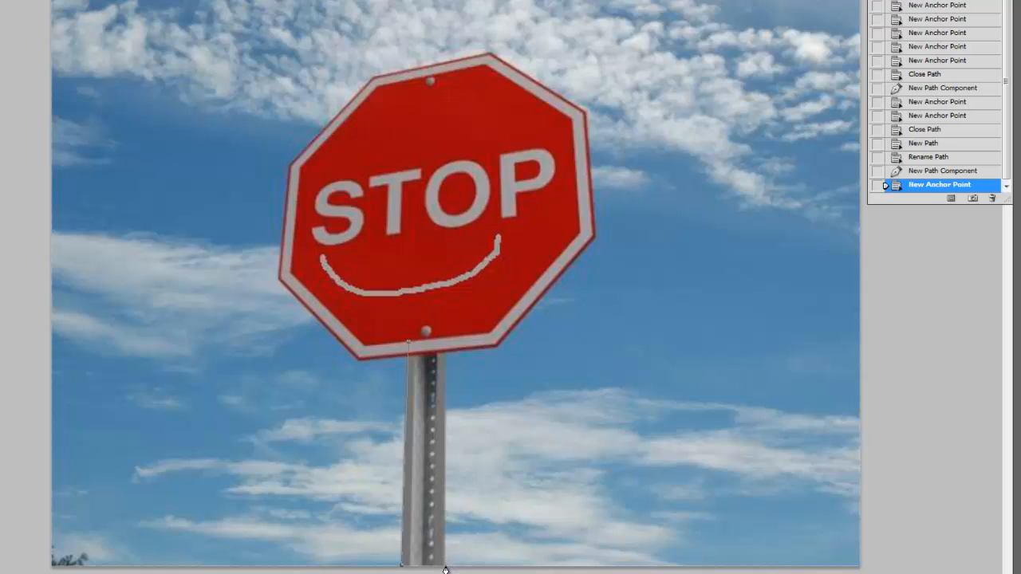
pyautogui.click(445, 568)
pyautogui.click(444, 339)
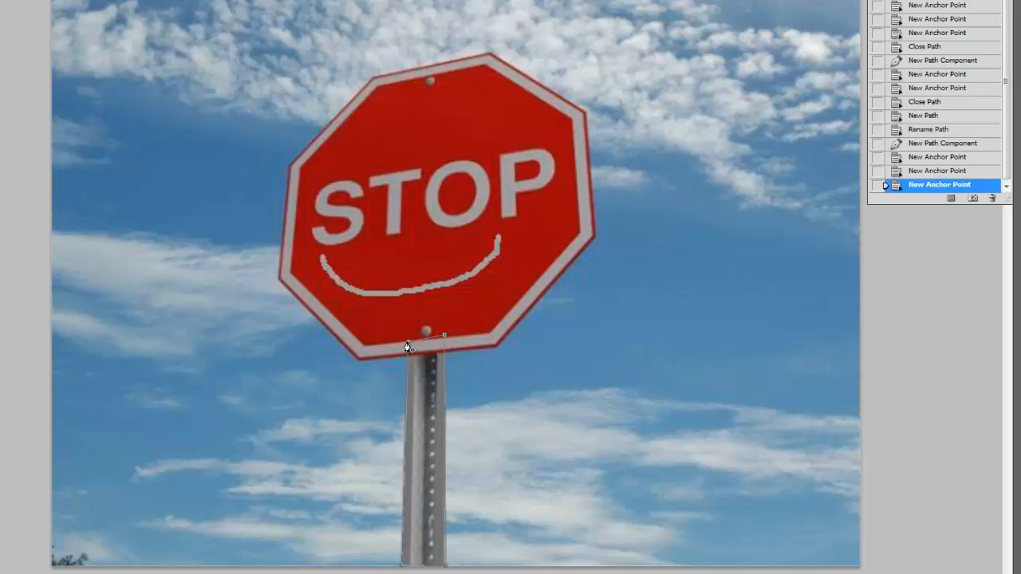
pyautogui.click(408, 346)
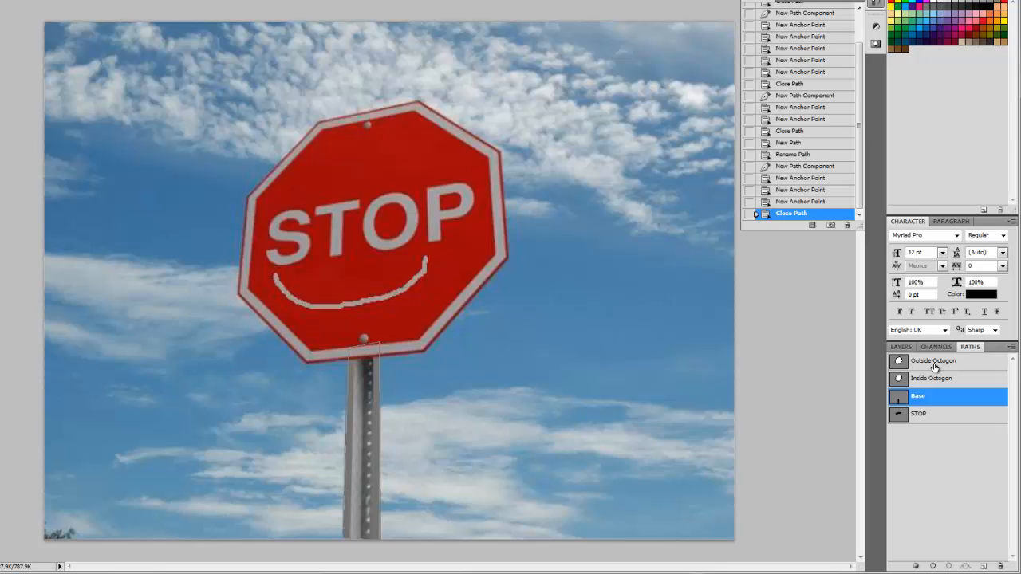
# Step: Select the Outside Octogon path, then hide and reshow the Original layer to check the path against the empty Octogon-Outside layer
pyautogui.click(935, 362)
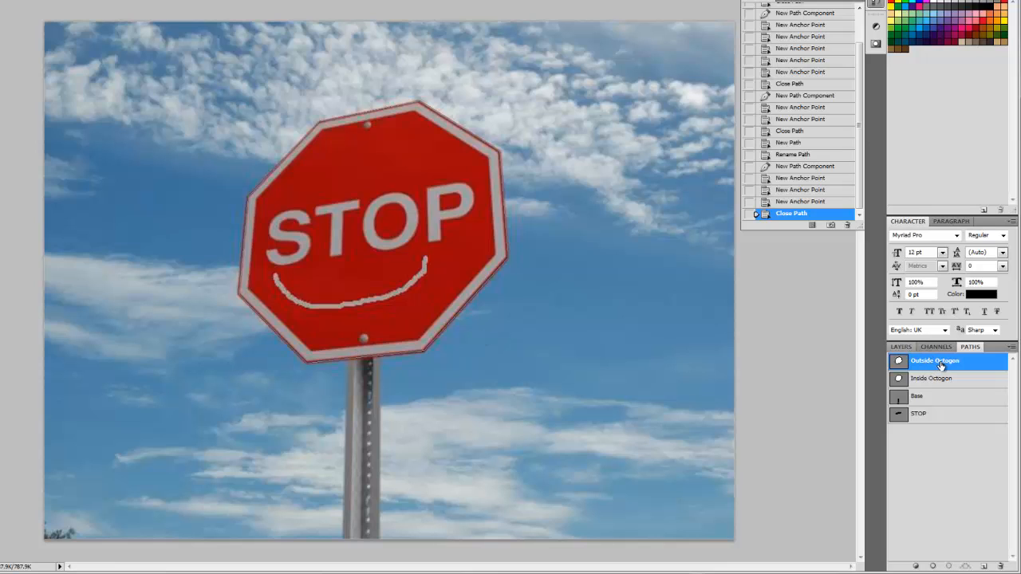
pyautogui.click(902, 348)
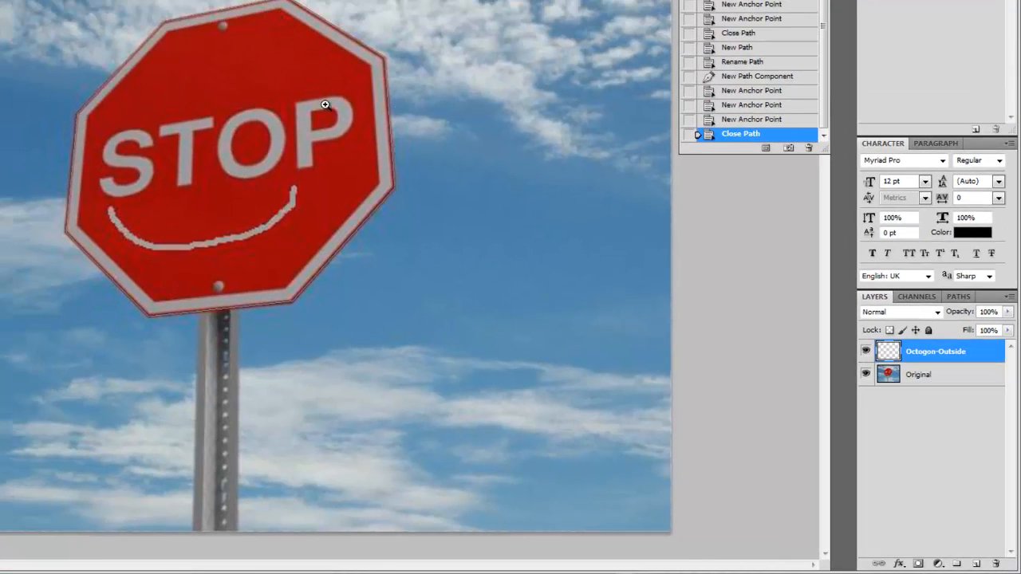
pyautogui.scroll(3, 357, 104)
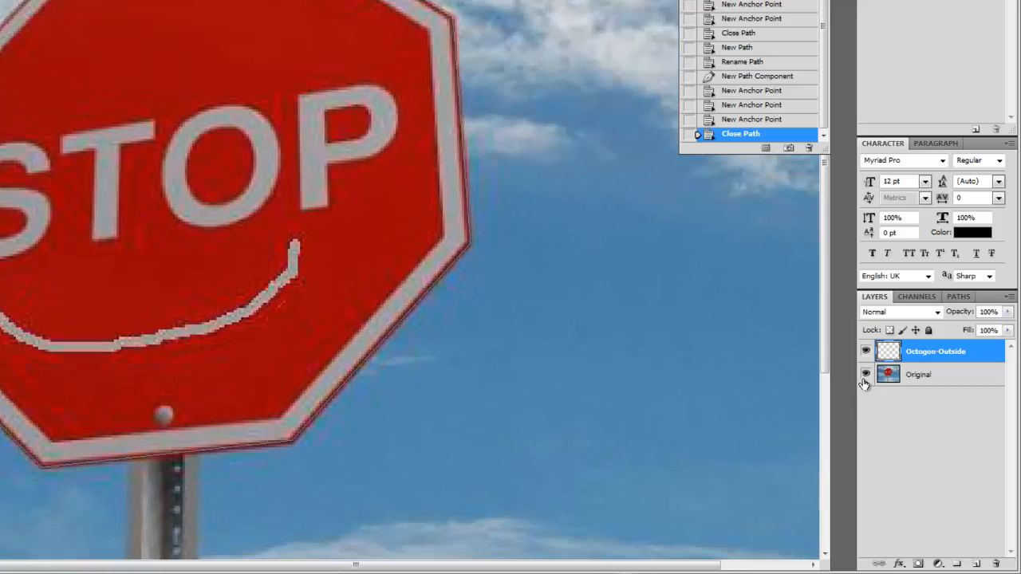
pyautogui.click(865, 376)
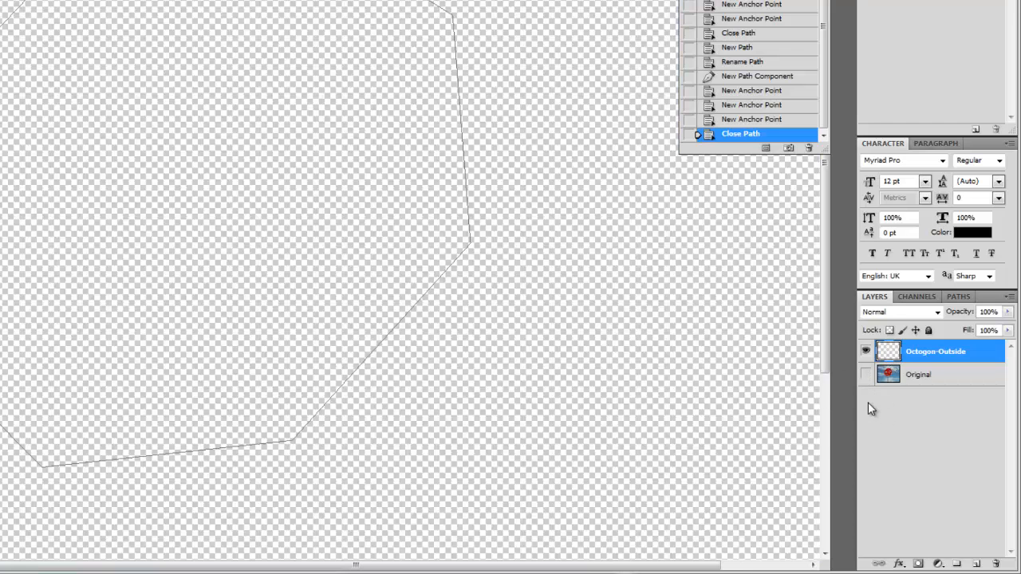
pyautogui.click(866, 374)
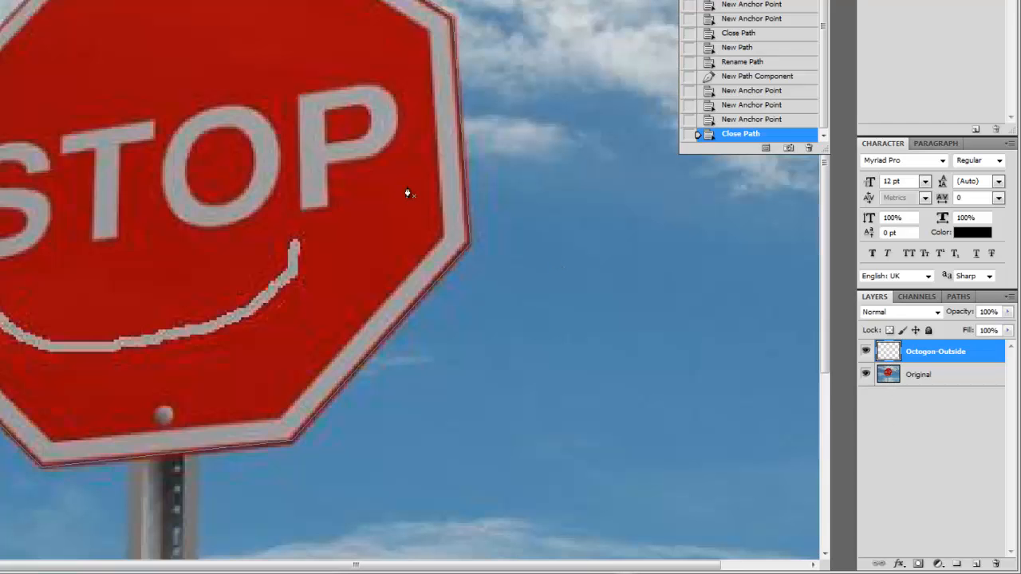
# Step: Set the Brush tool's size to 3 px
pyautogui.rightClick(465, 174)
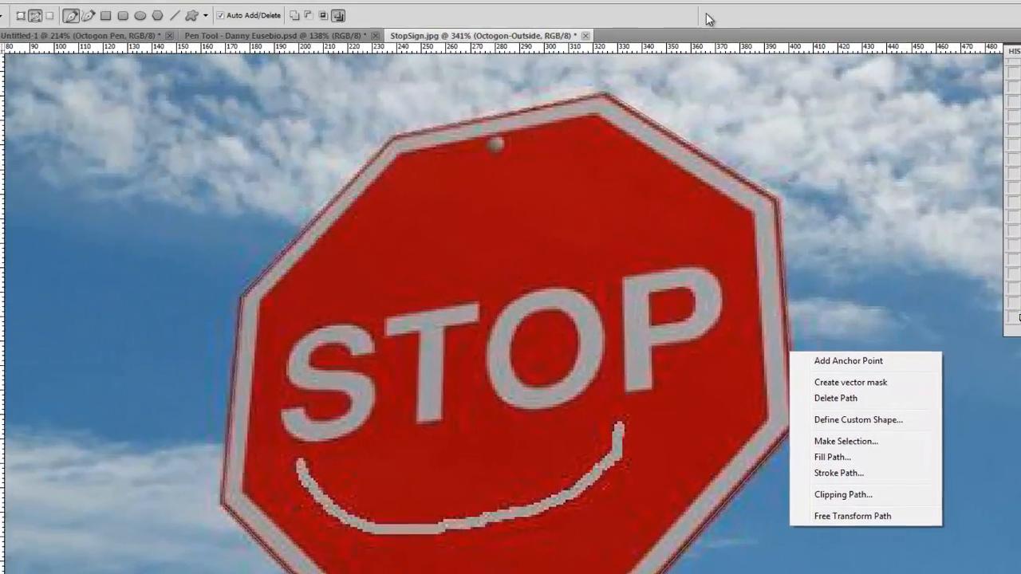
pyautogui.click(709, 19)
pyautogui.click(16, 193)
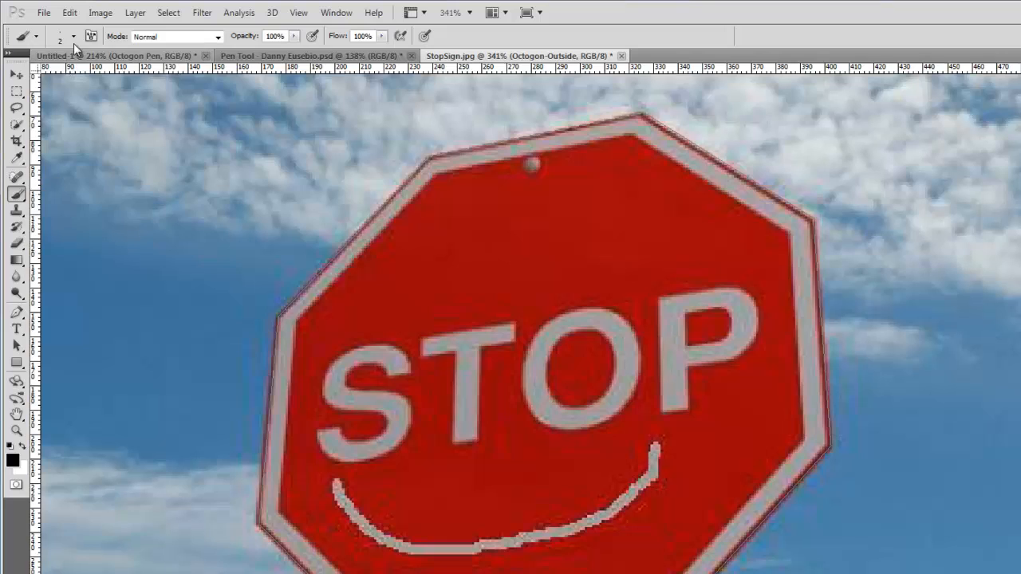
pyautogui.click(74, 36)
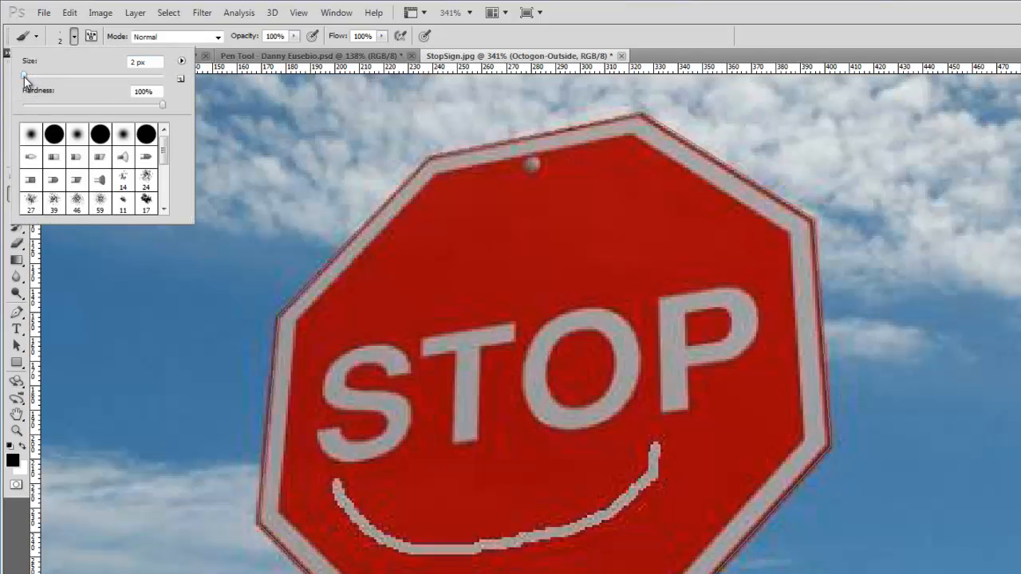
pyautogui.moveTo(24, 76)
pyautogui.mouseDown()
pyautogui.moveTo(146, 75)
pyautogui.moveTo(24, 76)
pyautogui.mouseUp()
pyautogui.click(156, 62)
pyautogui.click(492, 32)
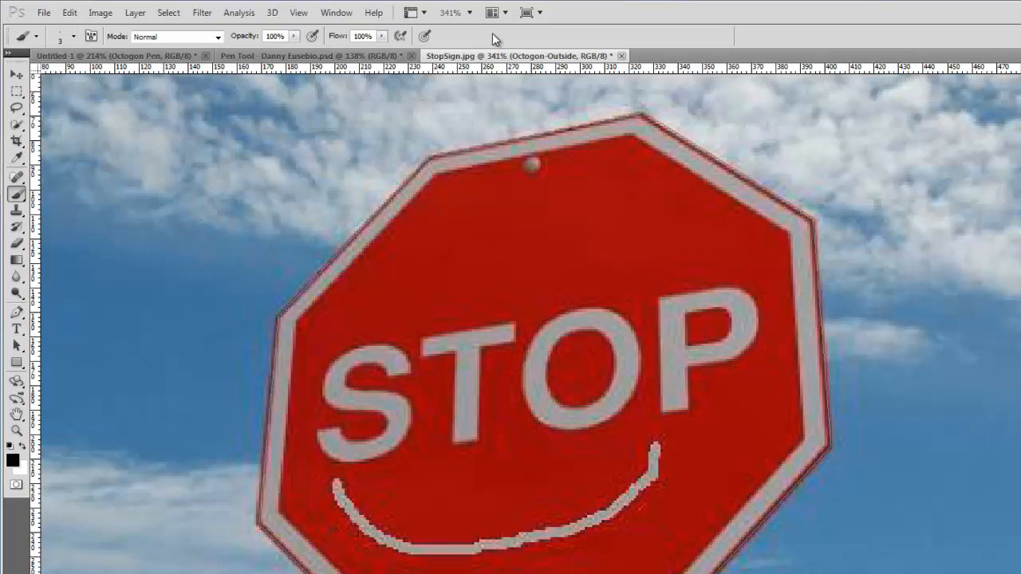
# Step: Stroke the Outside Octogon path with the black Brush on the Octogon-Outside layer
pyautogui.click(16, 315)
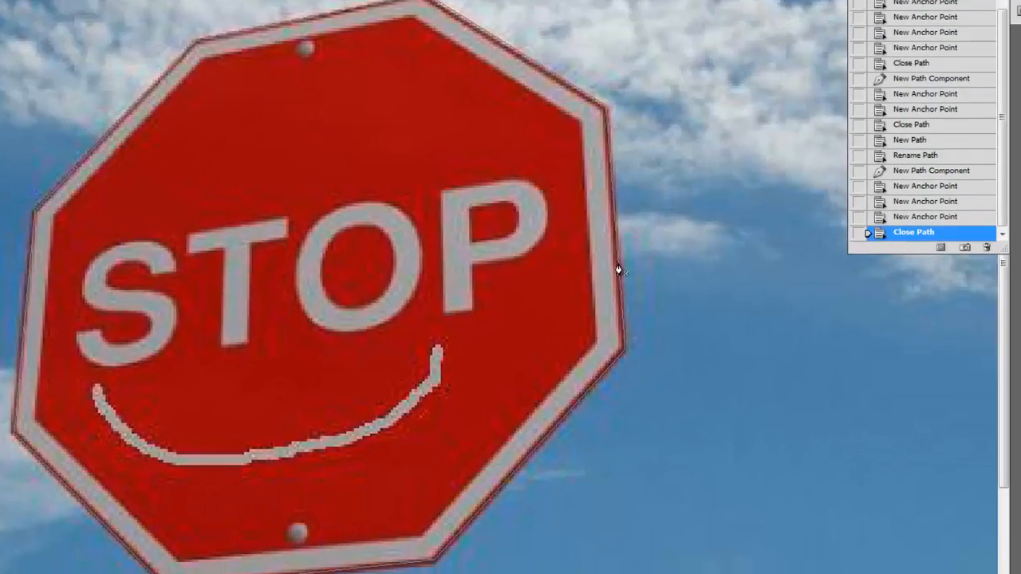
pyautogui.rightClick(823, 371)
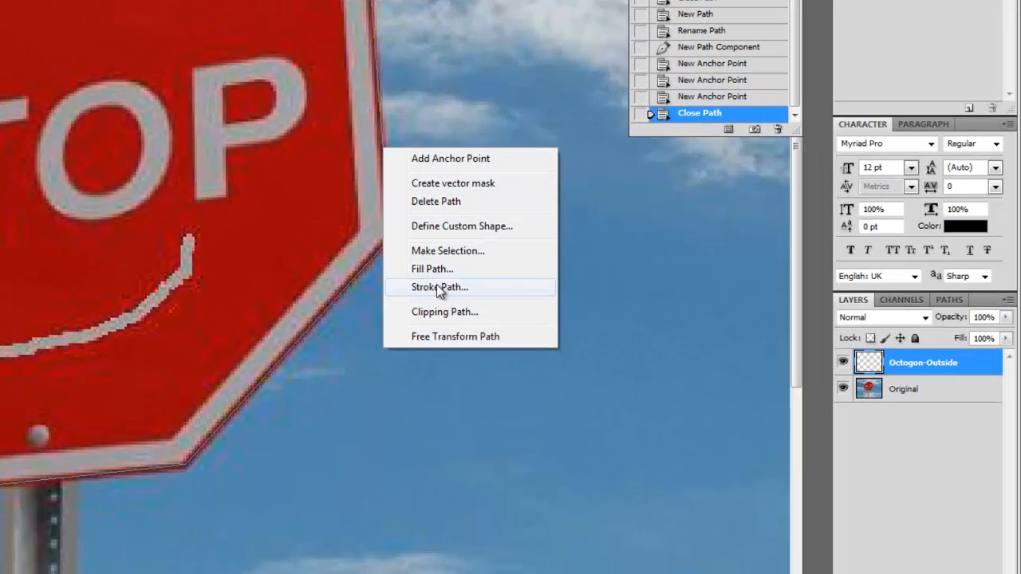
pyautogui.click(436, 287)
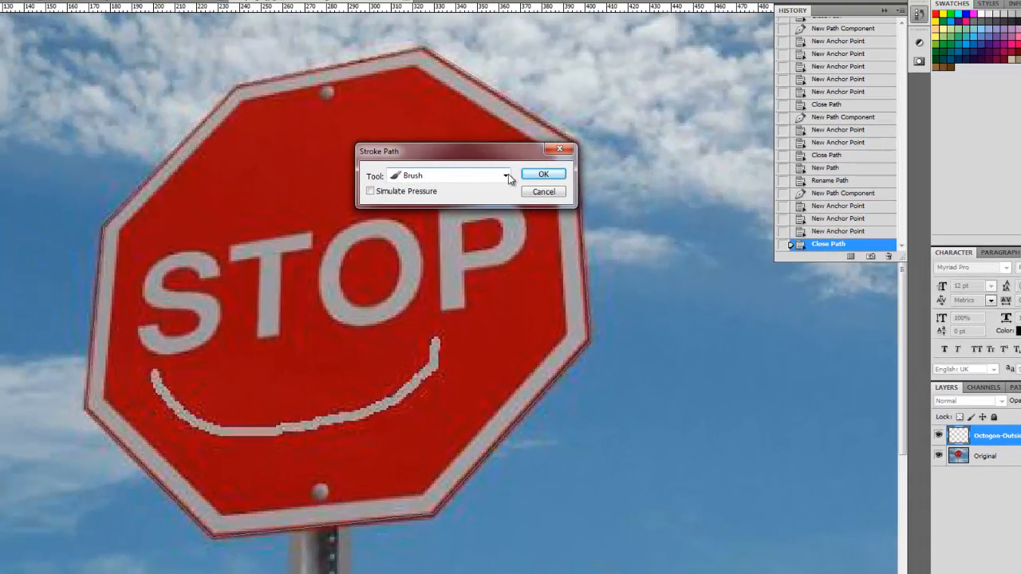
pyautogui.click(469, 149)
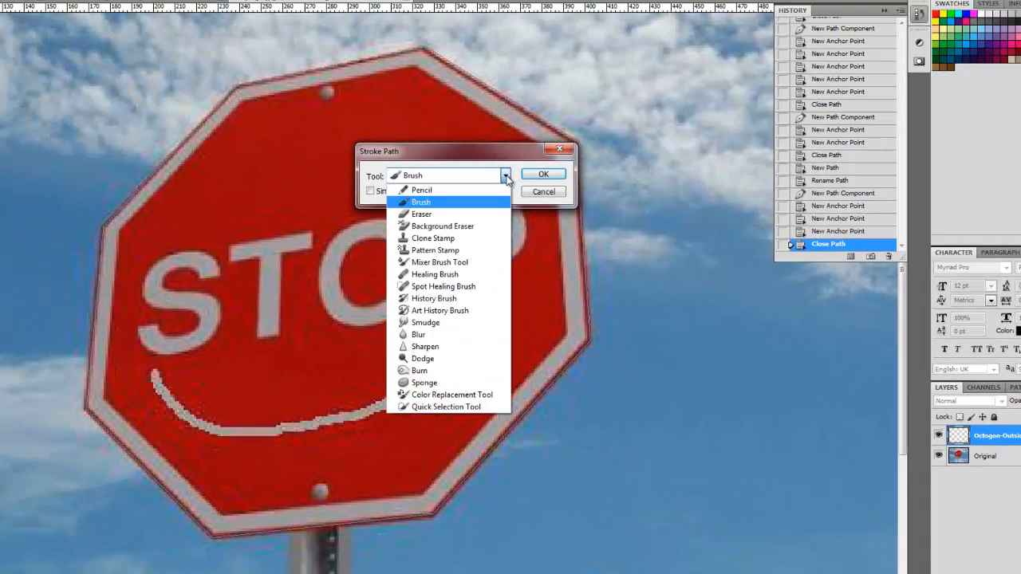
pyautogui.click(381, 172)
pyautogui.click(543, 176)
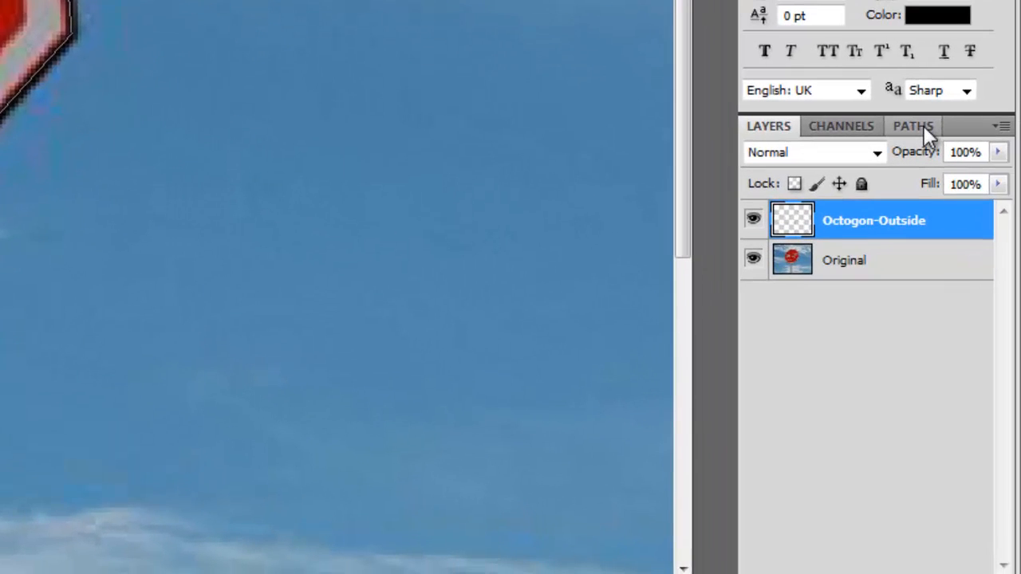
# Step: Select the Inside Octogon path and create a new layer named "Octogon-Inside" above Octogon-Outside
pyautogui.click(924, 126)
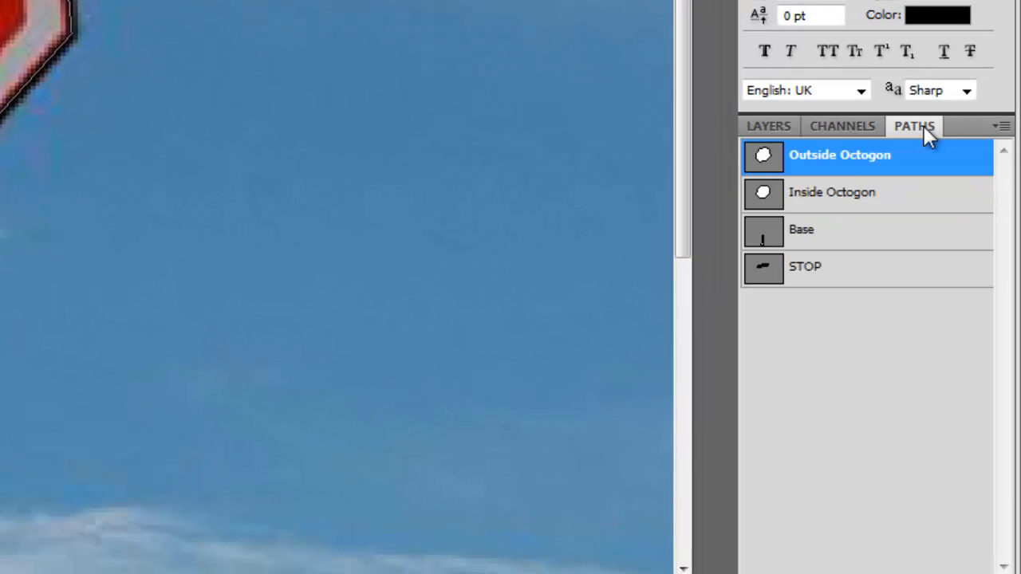
pyautogui.click(913, 204)
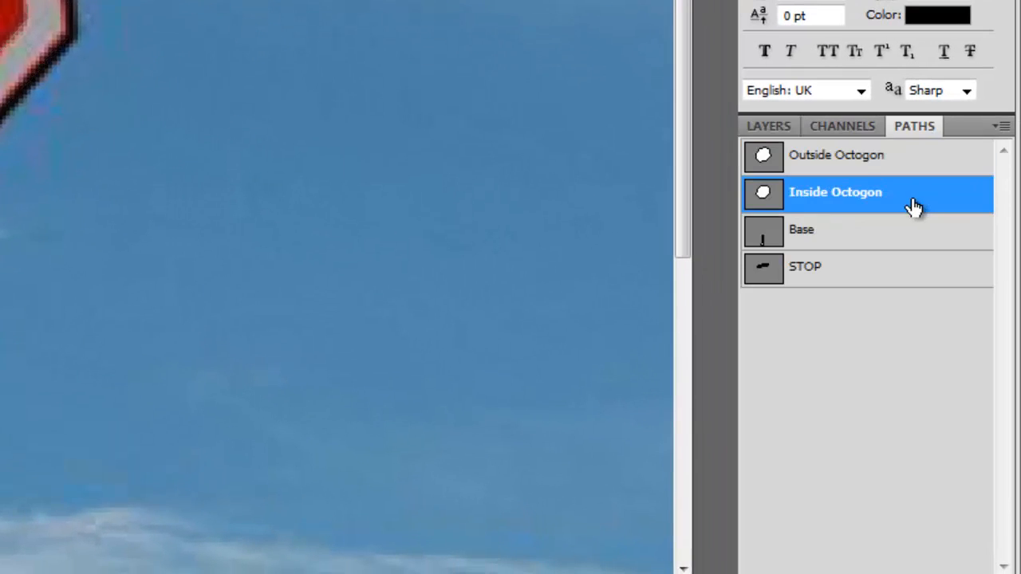
pyautogui.click(769, 129)
pyautogui.click(947, 547)
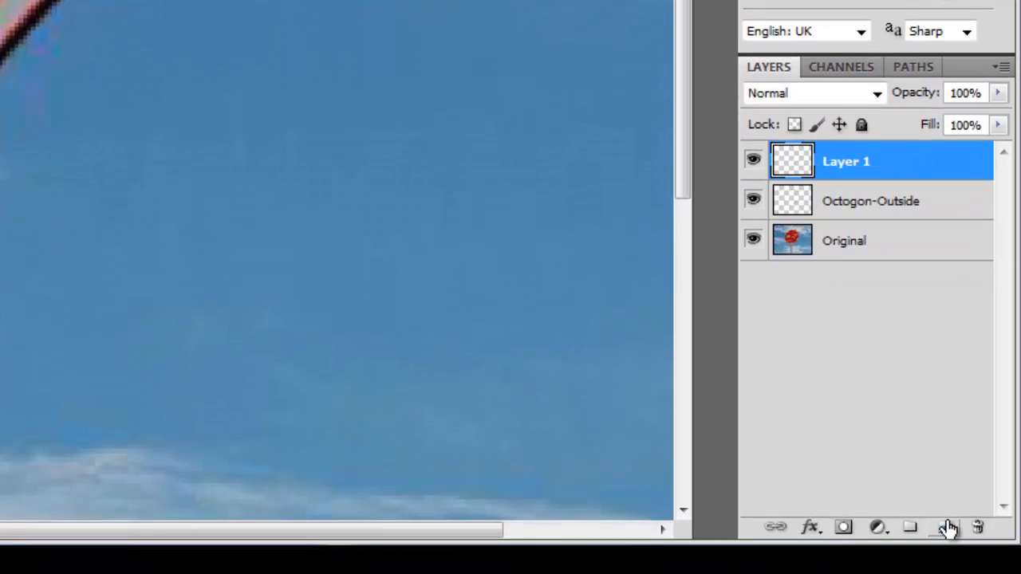
pyautogui.doubleClick(849, 162)
pyautogui.write('Octogon-Inside')
pyautogui.press('Return')
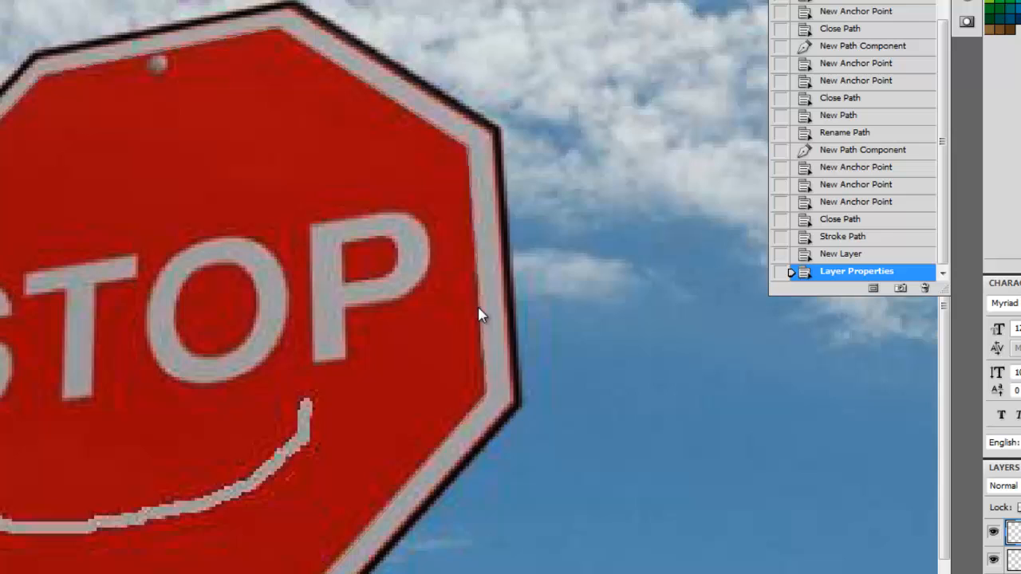
# Step: Stroke the Inside Octogon path with the black Brush on the Octogon-Inside layer
pyautogui.rightClick(479, 313)
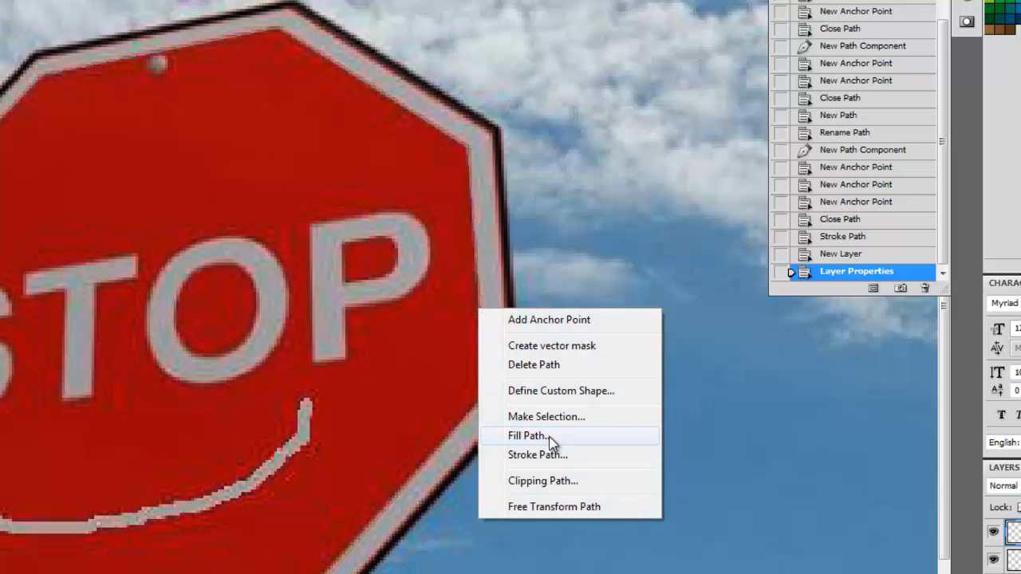
pyautogui.click(550, 455)
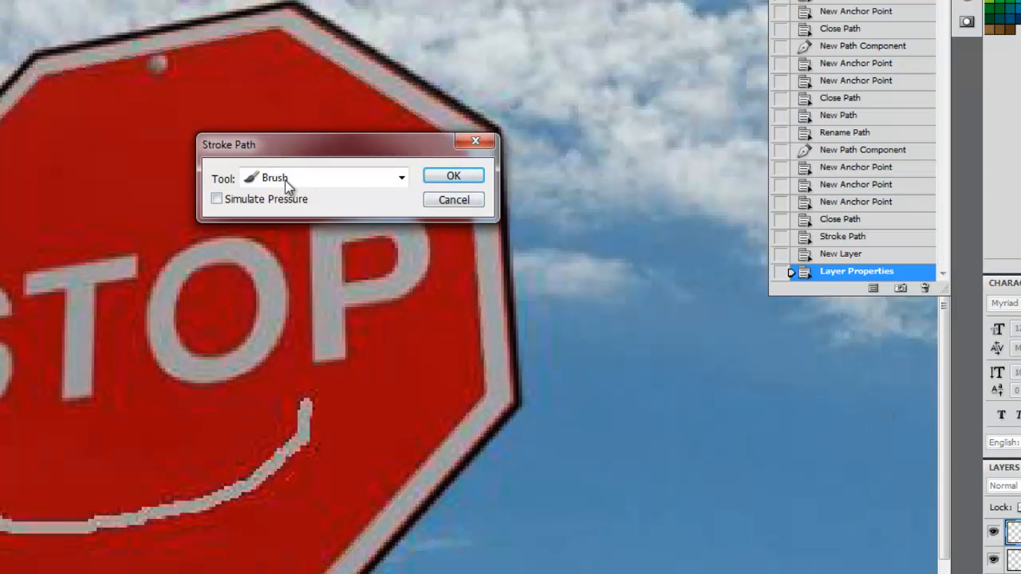
pyautogui.click(402, 178)
pyautogui.click(390, 215)
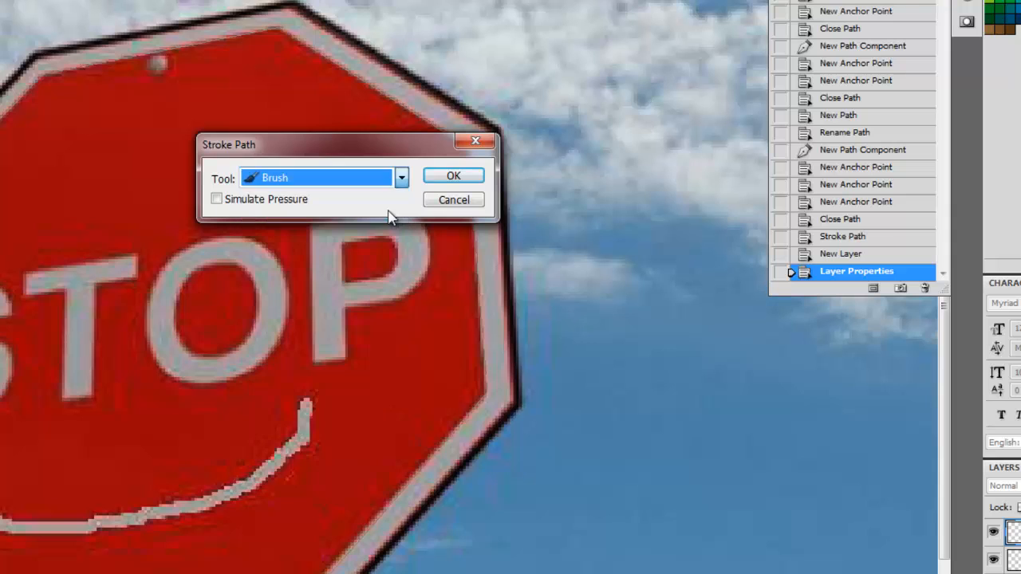
pyautogui.click(451, 176)
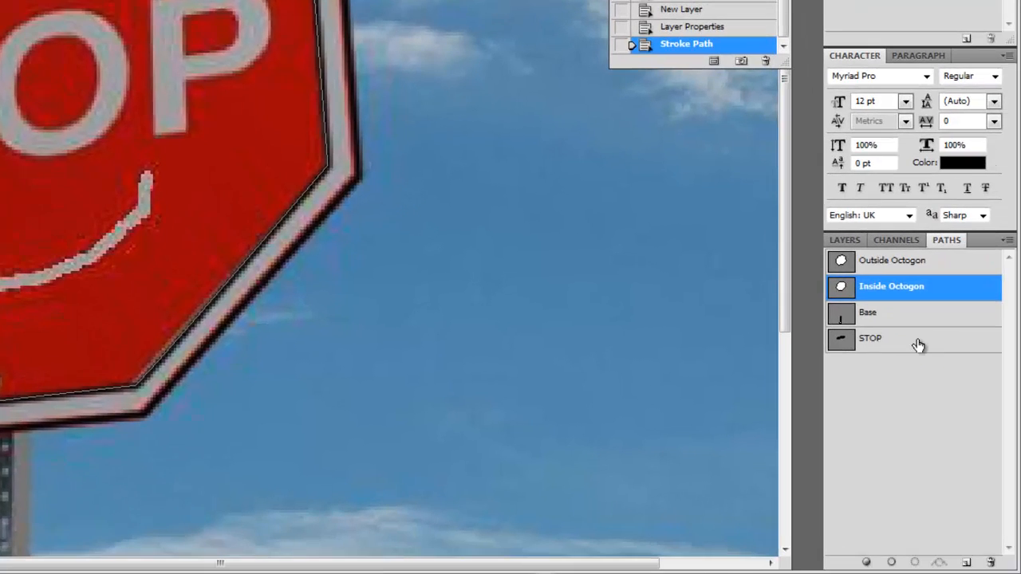
# Step: Select the STOP path and create a new layer named "STOP" above Octogon-Inside
pyautogui.click(919, 345)
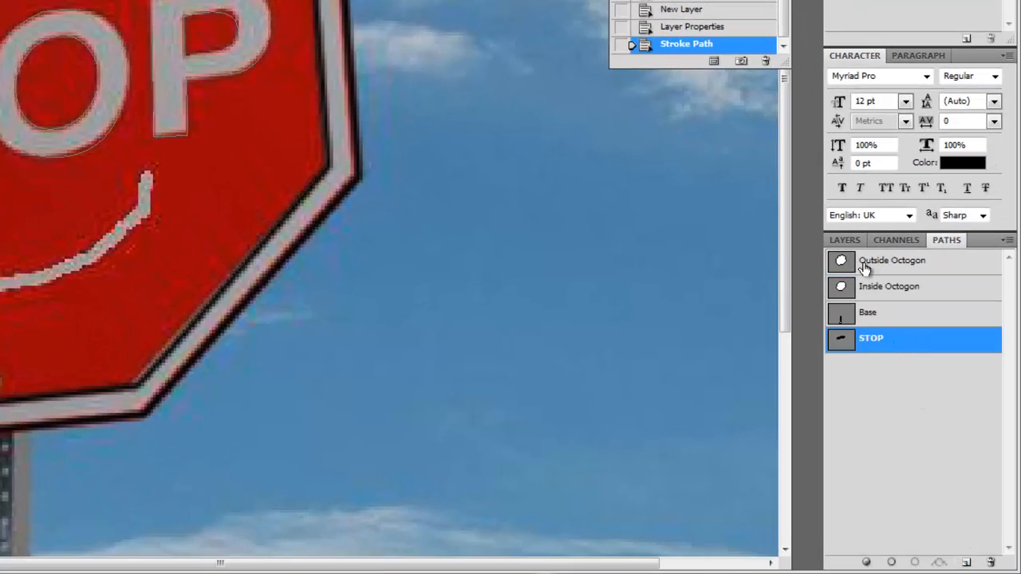
pyautogui.click(844, 239)
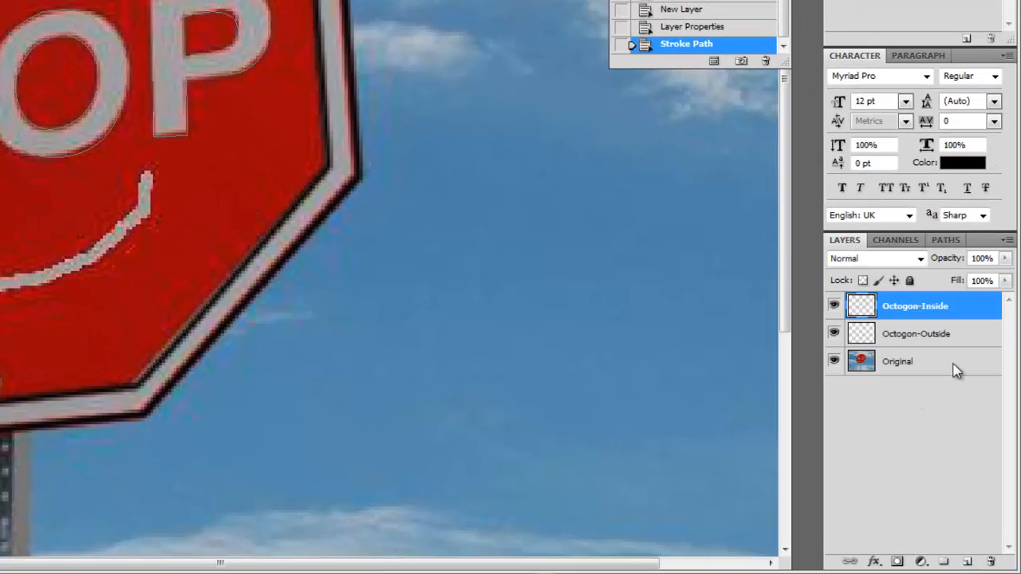
pyautogui.click(967, 561)
pyautogui.doubleClick(894, 307)
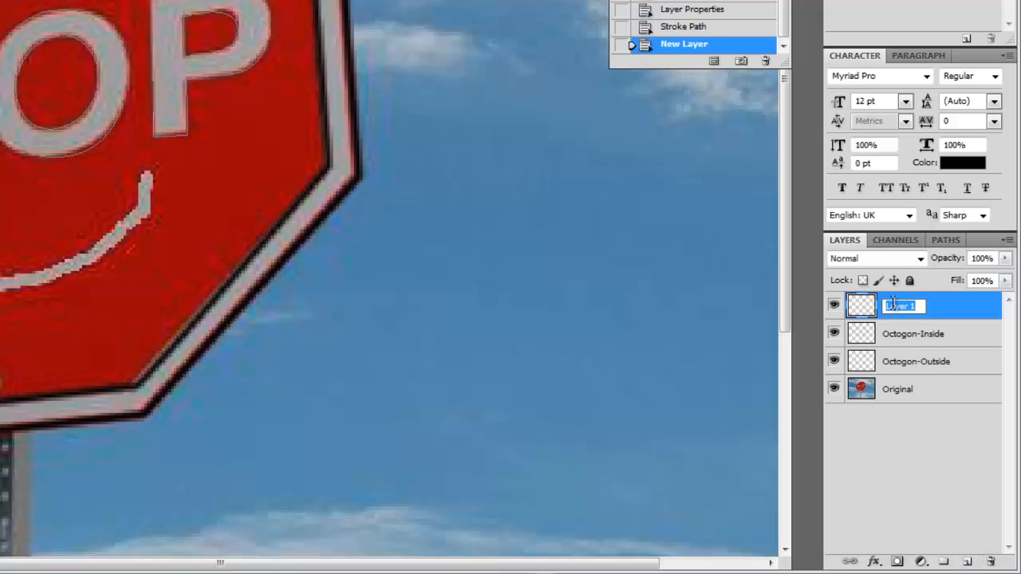
pyautogui.write('STOP')
pyautogui.press('Return')
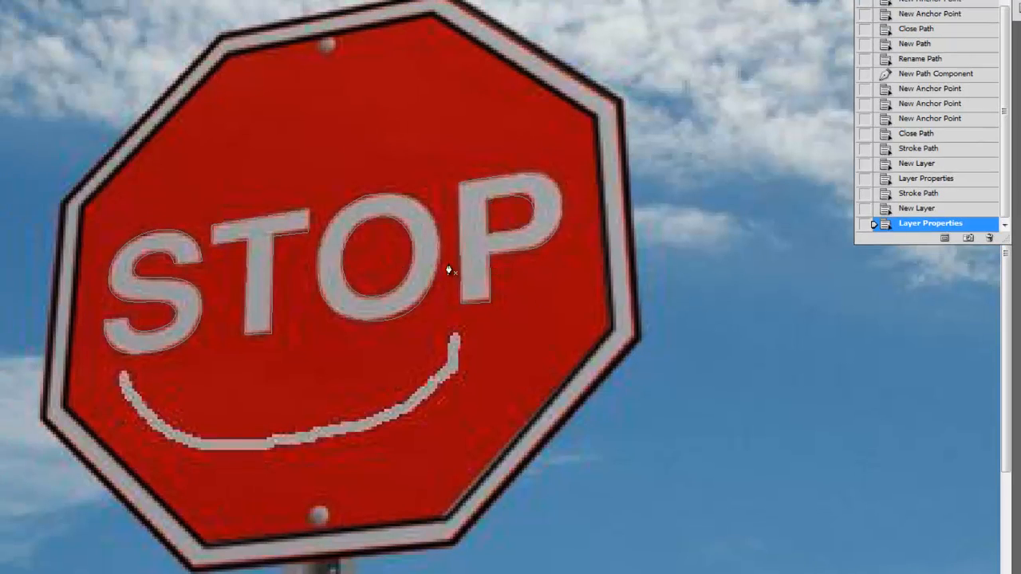
# Step: Stroke the STOP path with the black Brush on the STOP layer, without simulated pressure
pyautogui.rightClick(490, 277)
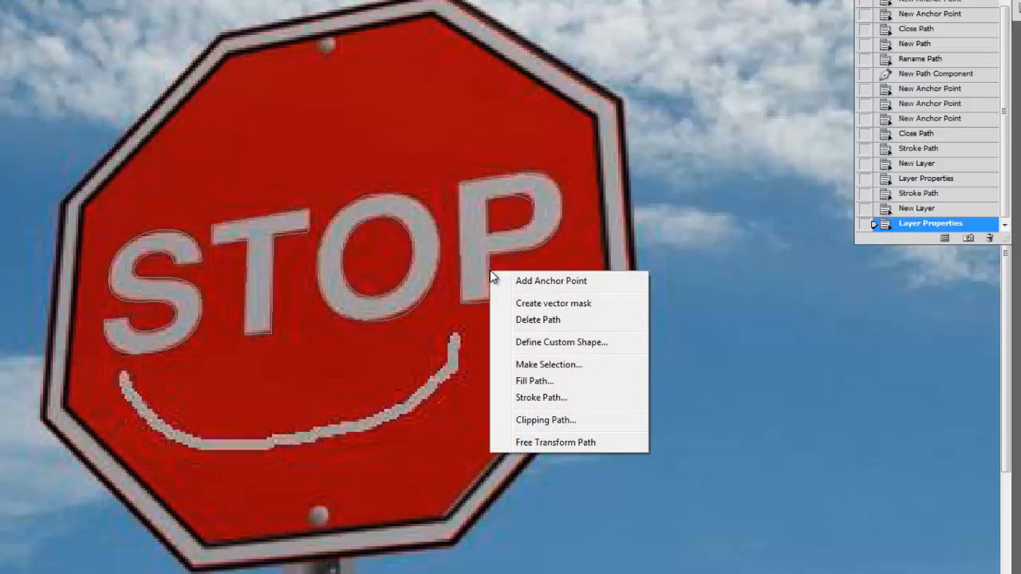
pyautogui.click(550, 397)
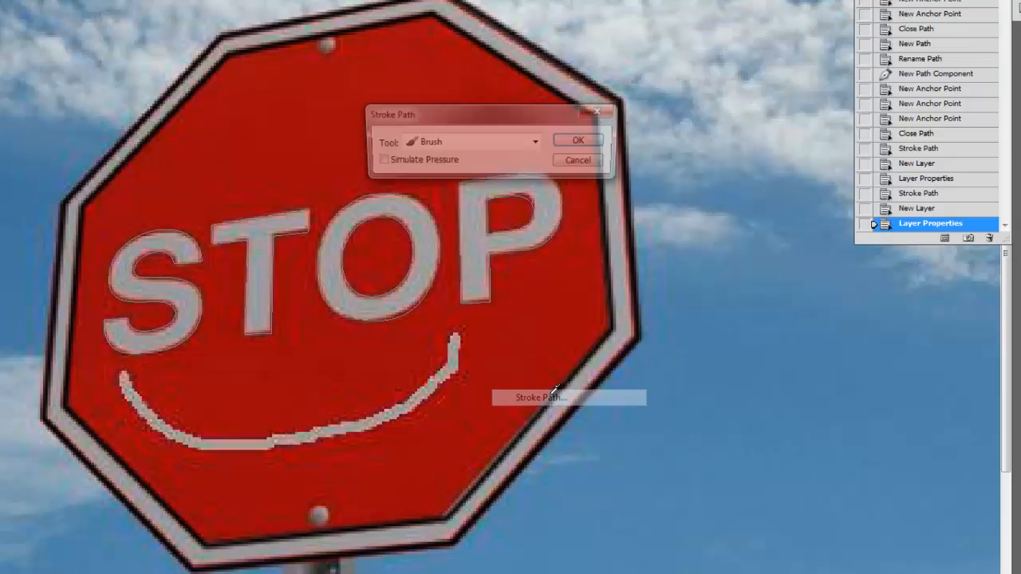
pyautogui.click(593, 146)
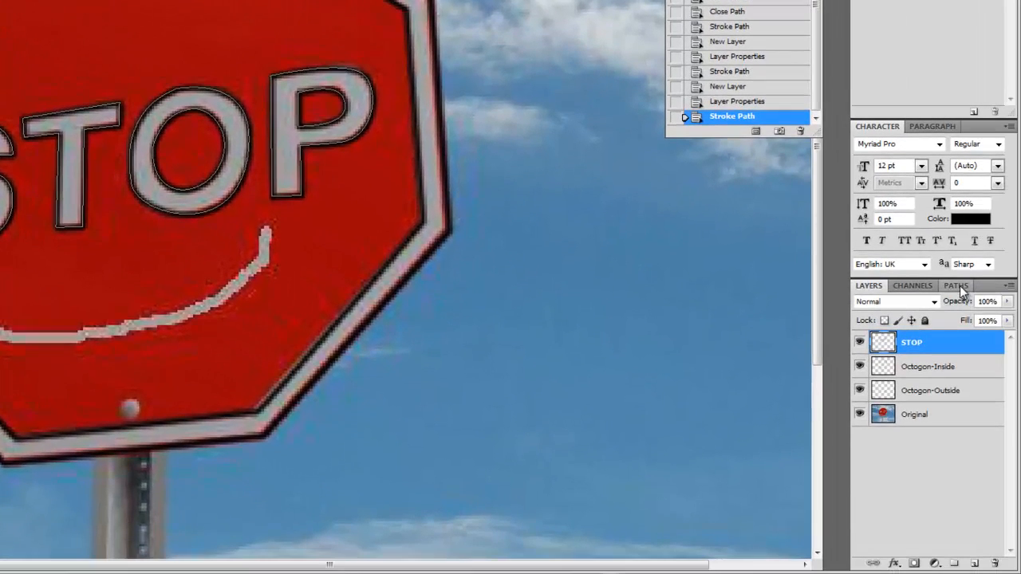
# Step: Select the Base path and create a new layer named "Base" above the STOP layer
pyautogui.click(957, 286)
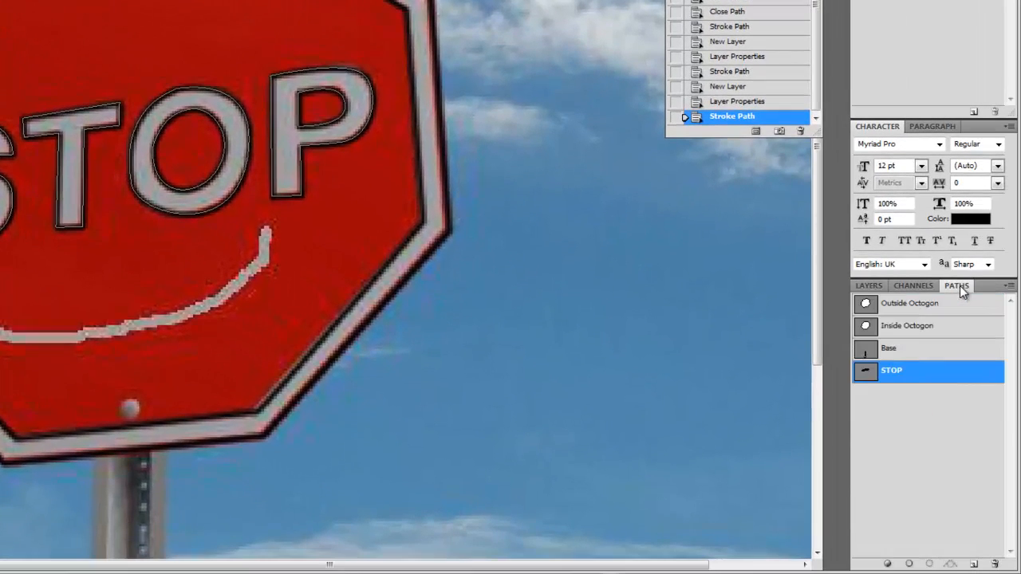
pyautogui.click(945, 357)
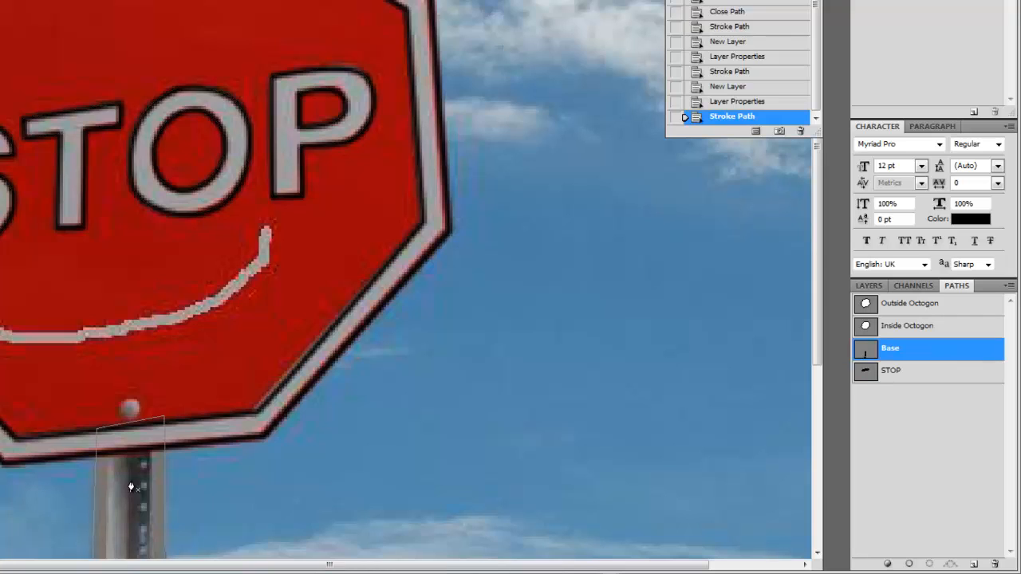
pyautogui.click(869, 285)
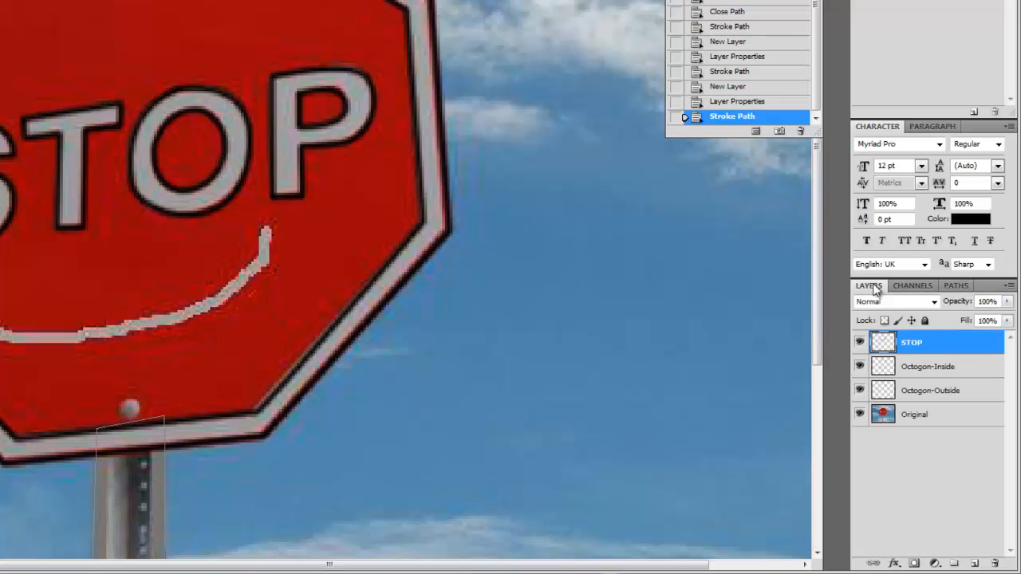
pyautogui.click(976, 564)
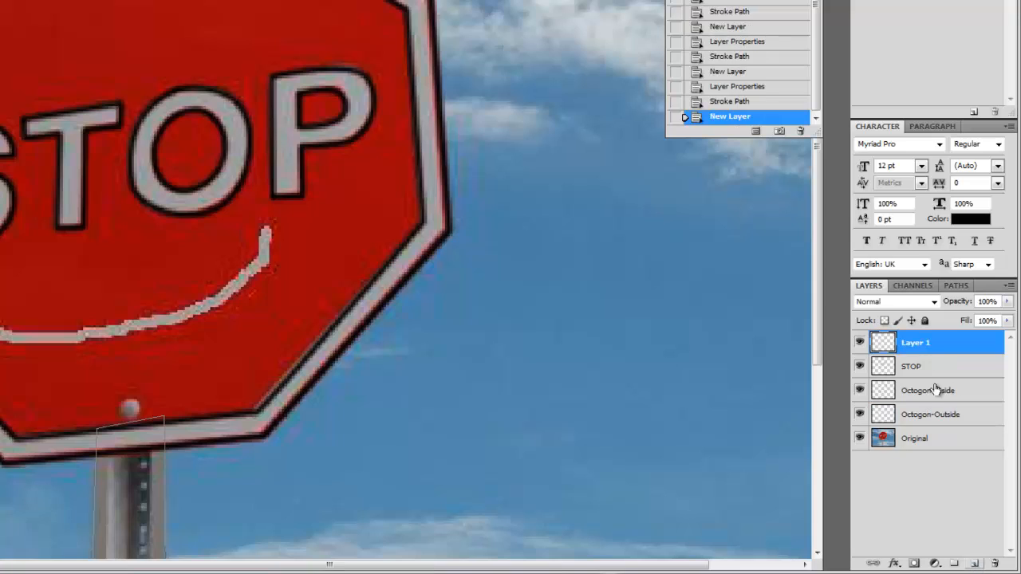
pyautogui.doubleClick(917, 343)
pyautogui.write('Bas')
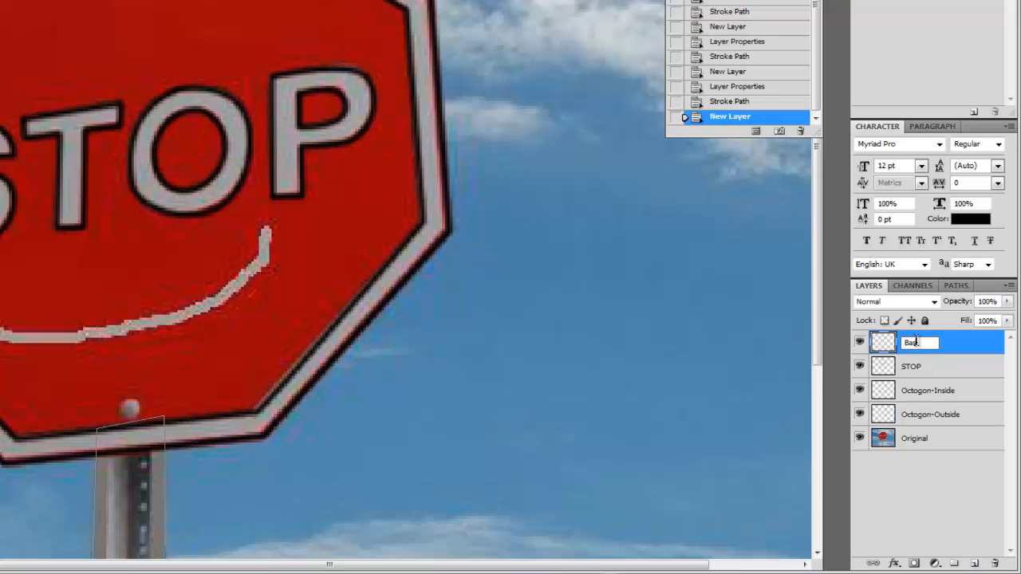
pyautogui.write('e')
pyautogui.press('Return')
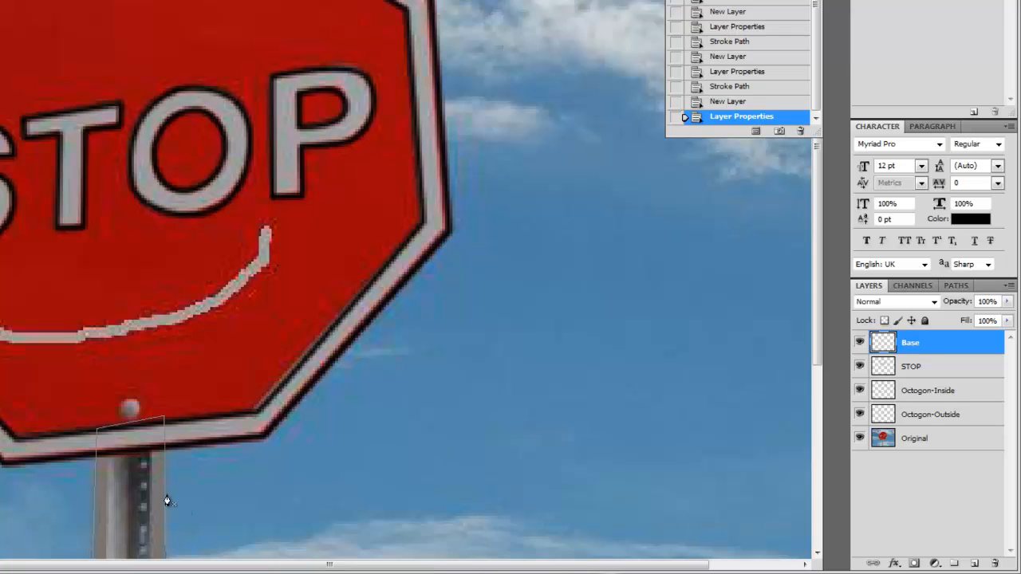
# Step: Stroke the Base path around the signpost with the black Brush on the Base layer
pyautogui.scroll(-3, 367, 319)
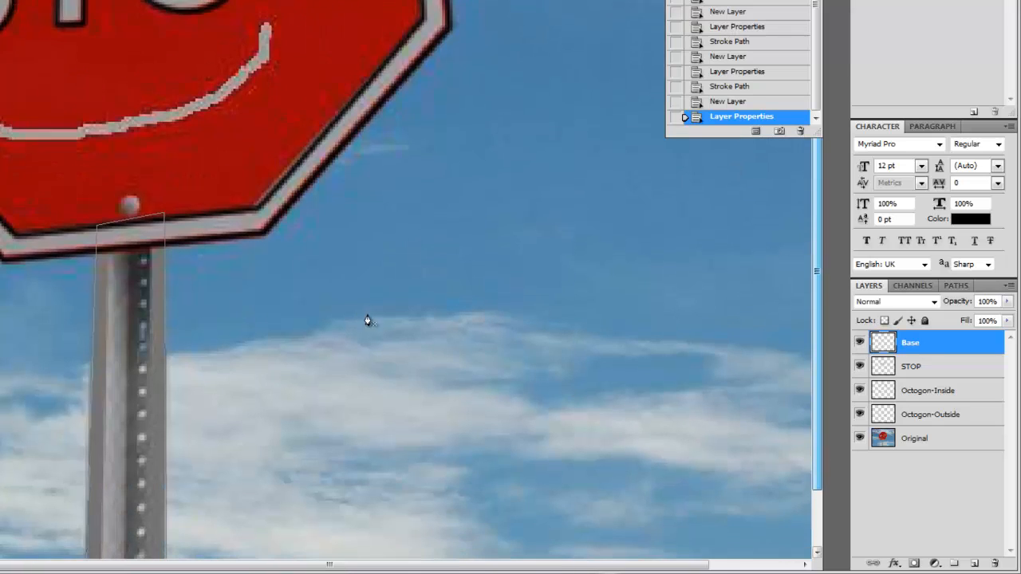
pyautogui.rightClick(164, 288)
pyautogui.click(226, 413)
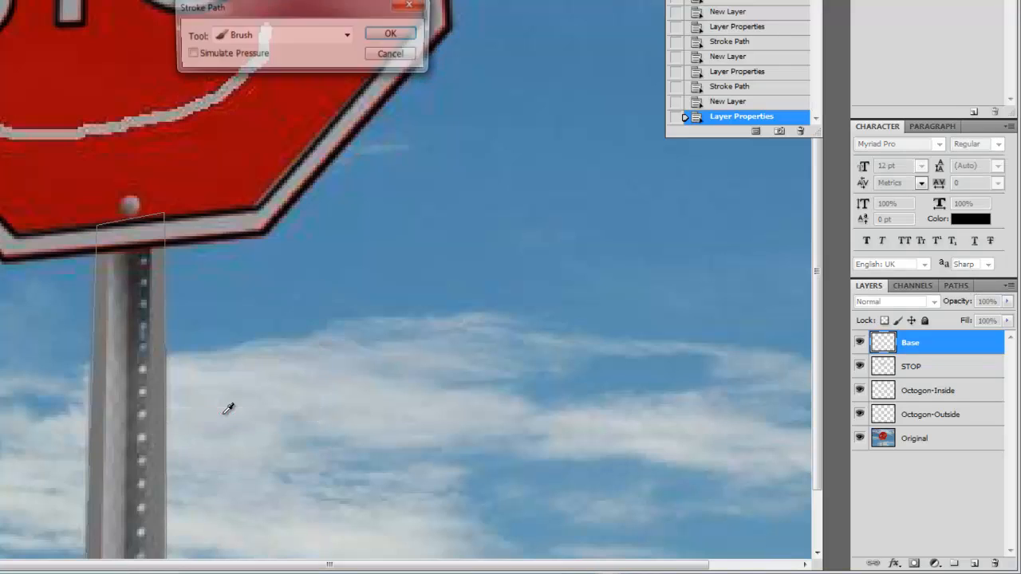
pyautogui.click(393, 36)
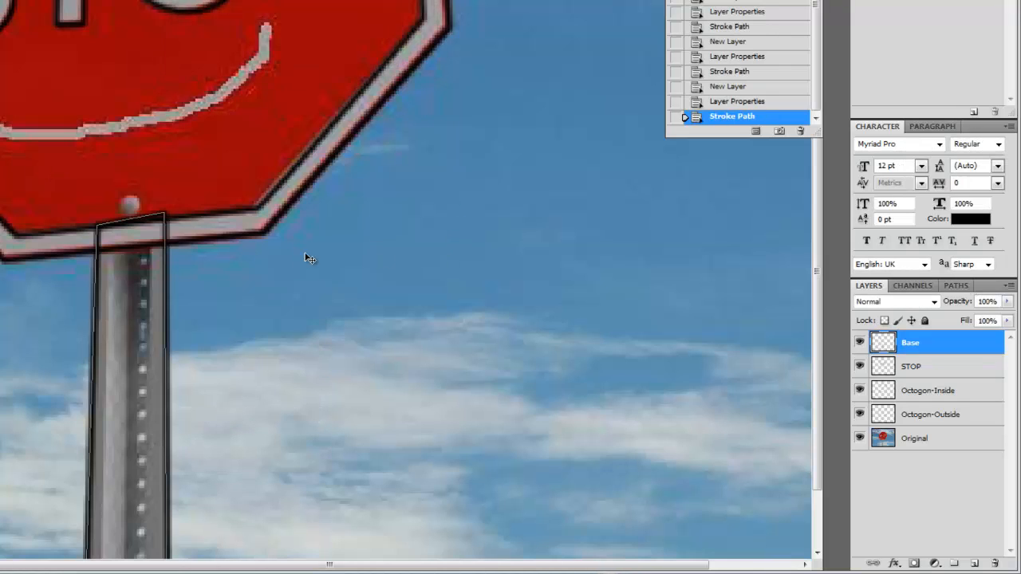
# Step: Deselect the Base path and move the Base layer below Octogon-Outside, directly above Original
pyautogui.click(956, 286)
pyautogui.click(939, 410)
pyautogui.click(868, 286)
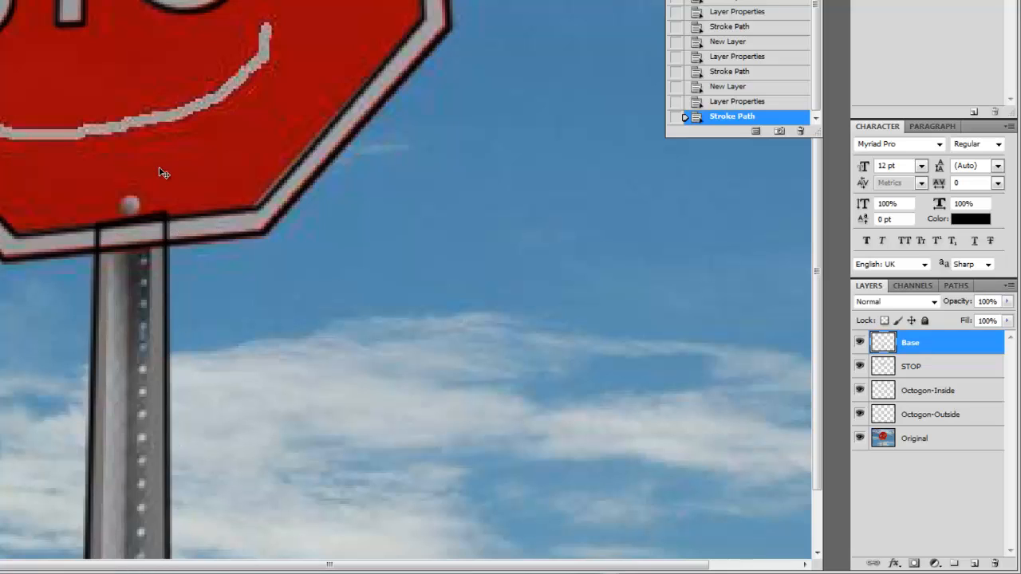
pyautogui.moveTo(928, 345); pyautogui.dragTo(935, 425)
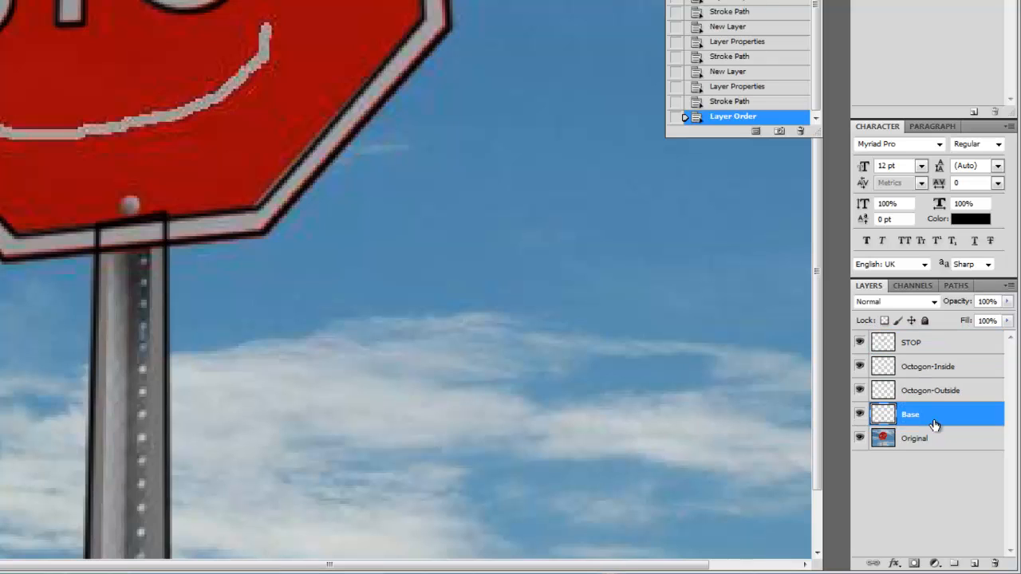
# Step: Examine the saved paths one by one and compare them with the layers that hold their strokes
pyautogui.click(955, 287)
pyautogui.click(911, 310)
pyautogui.click(911, 331)
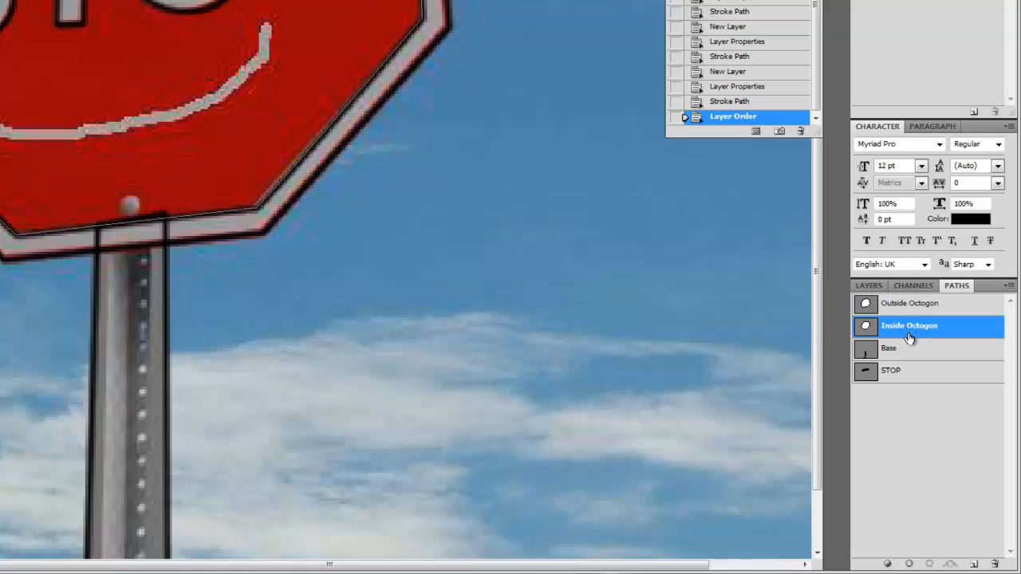
pyautogui.click(911, 358)
pyautogui.click(911, 370)
pyautogui.click(907, 311)
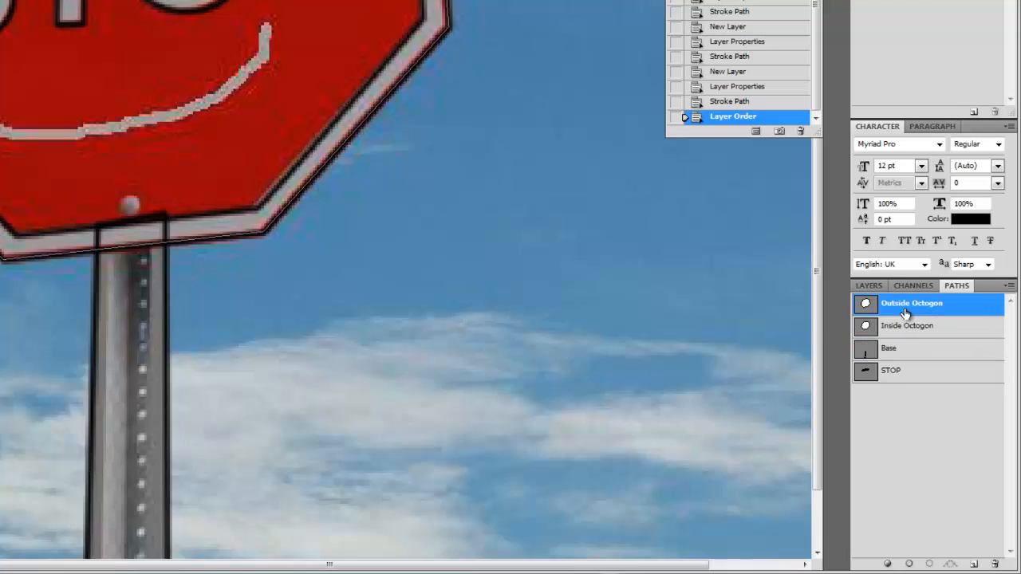
pyautogui.click(905, 466)
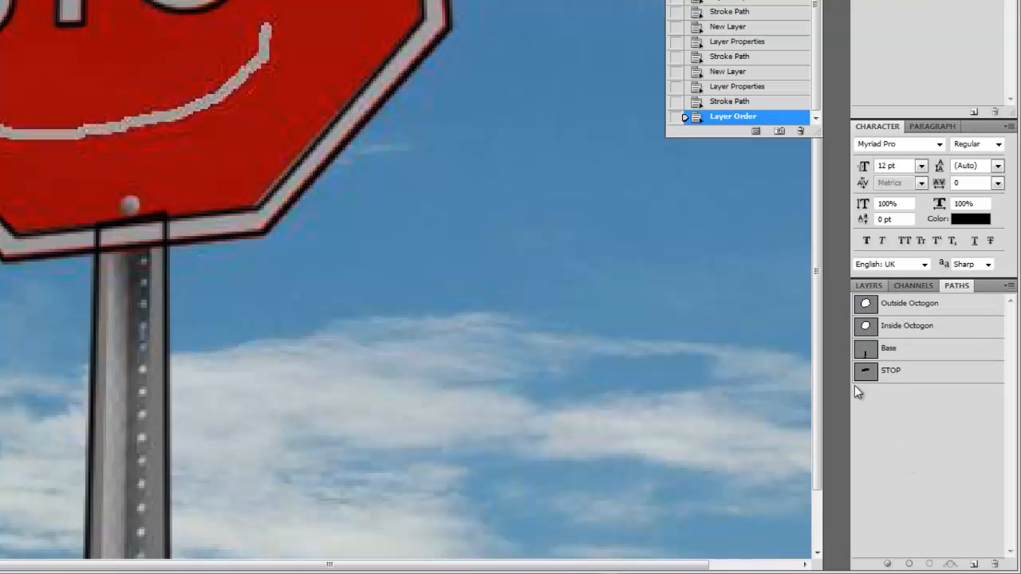
pyautogui.click(868, 286)
pyautogui.click(958, 285)
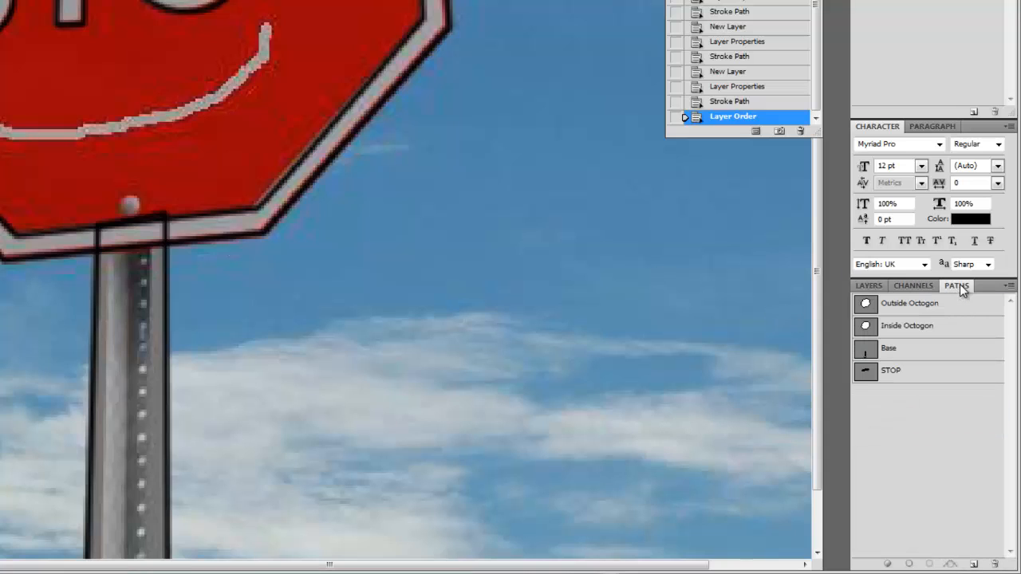
pyautogui.click(871, 287)
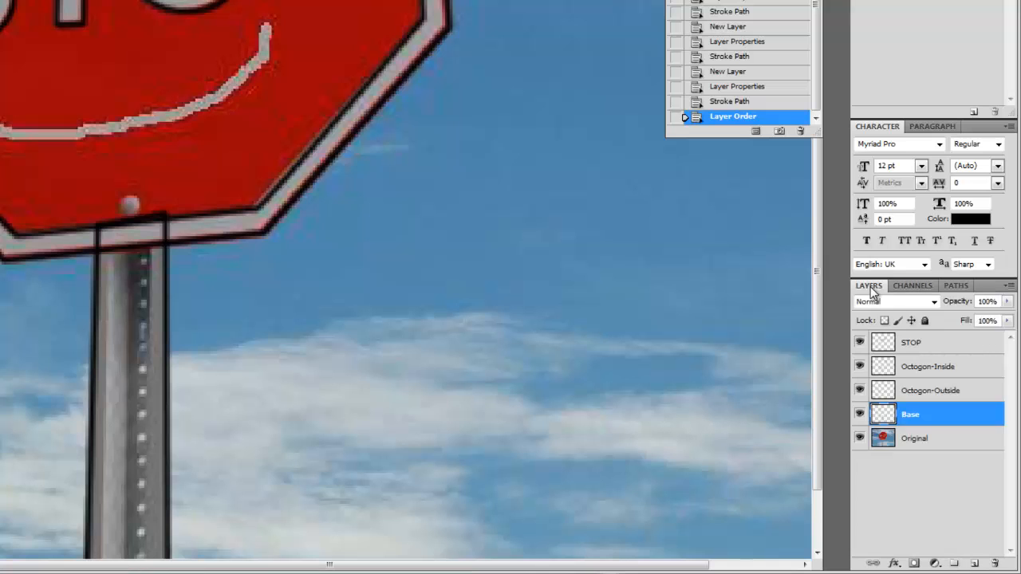
# Step: Make Octogon-Outside the active layer and select the Outside Octogon path
pyautogui.click(929, 391)
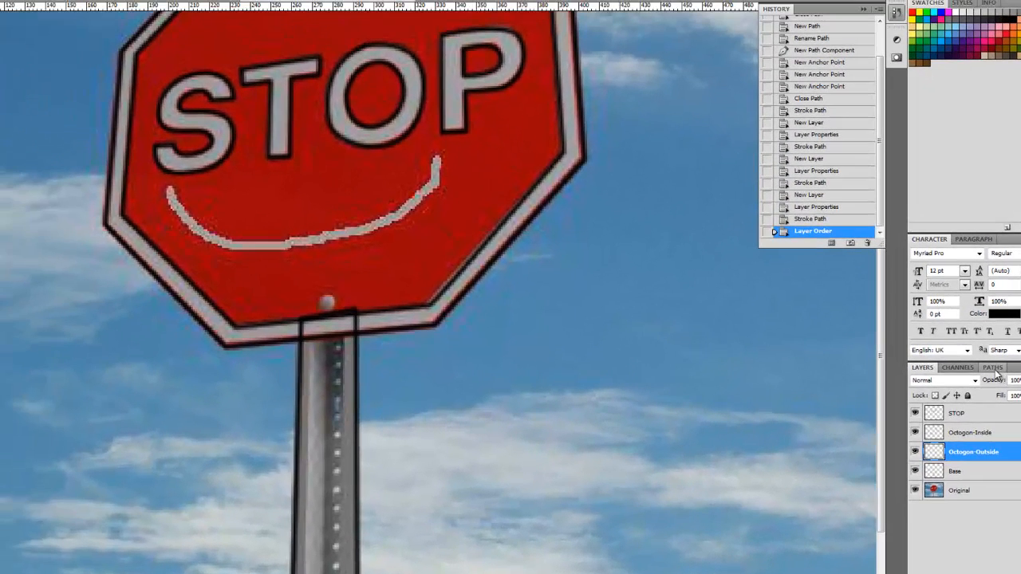
pyautogui.click(956, 285)
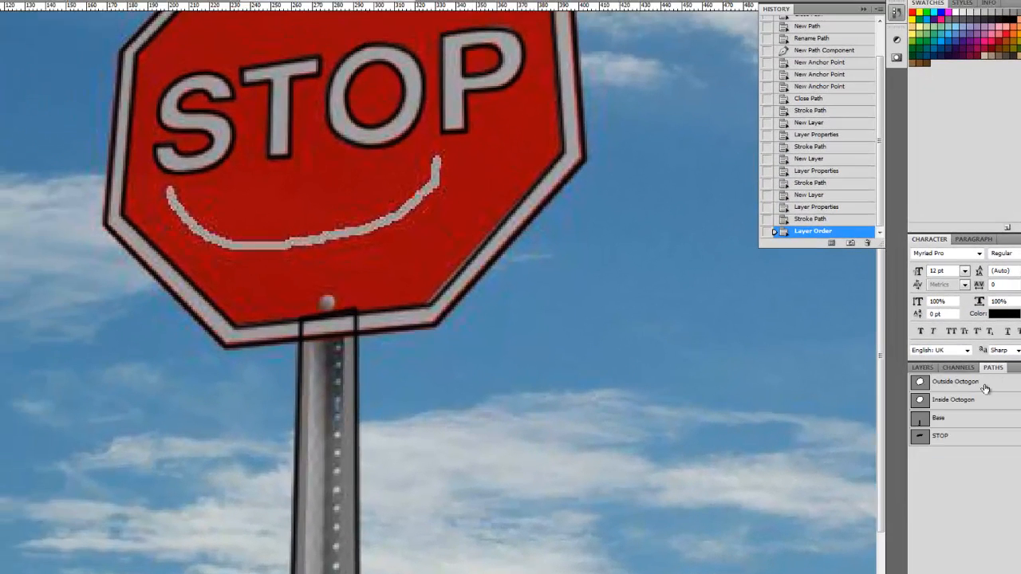
pyautogui.moveTo(880, 350); pyautogui.dragTo(881, 322)
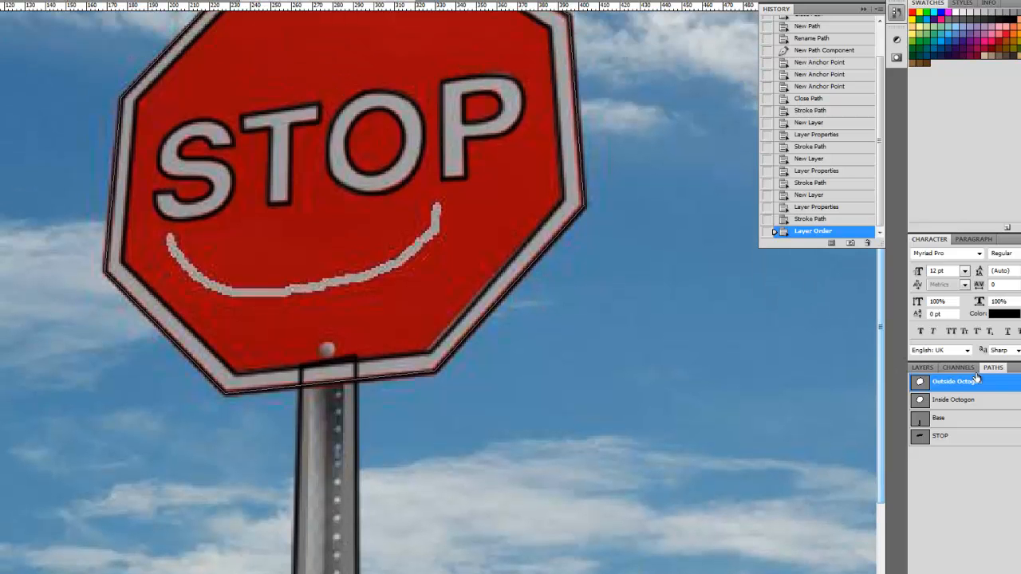
pyautogui.click(928, 380)
pyautogui.click(924, 369)
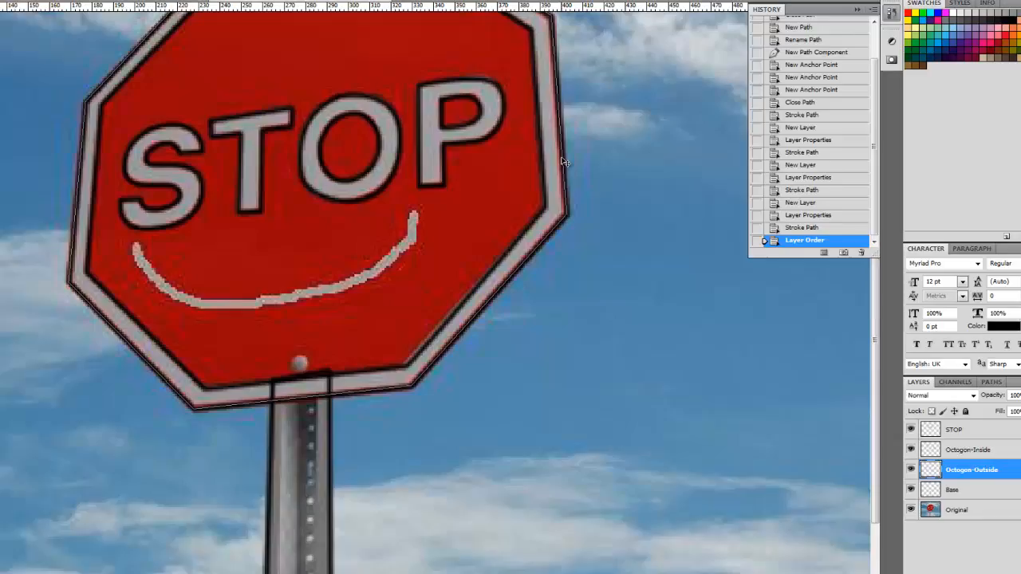
# Step: Switch to the Pen tool and open the Fill Path settings for the Outside Octogon path
pyautogui.rightClick(571, 153)
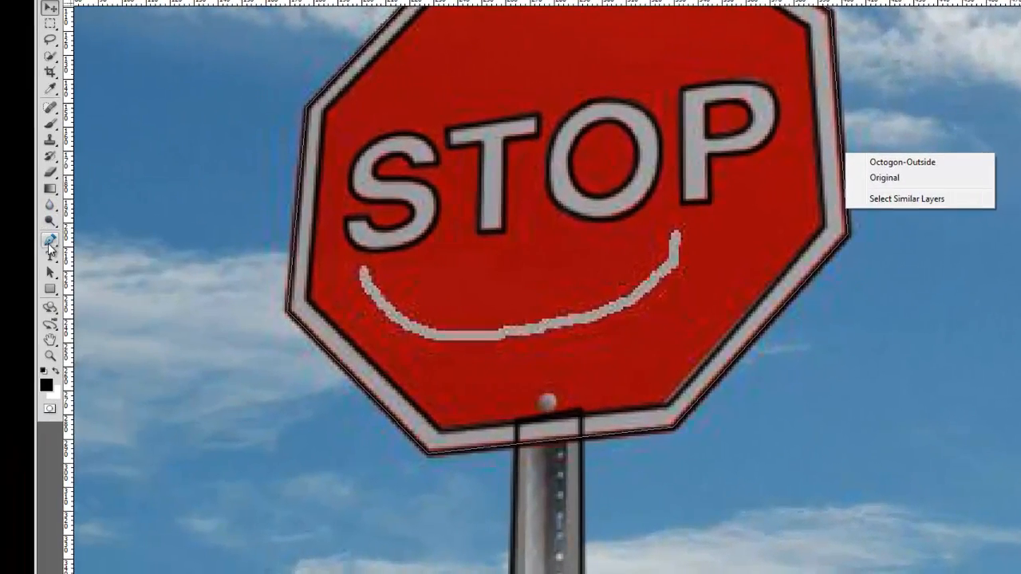
pyautogui.click(49, 242)
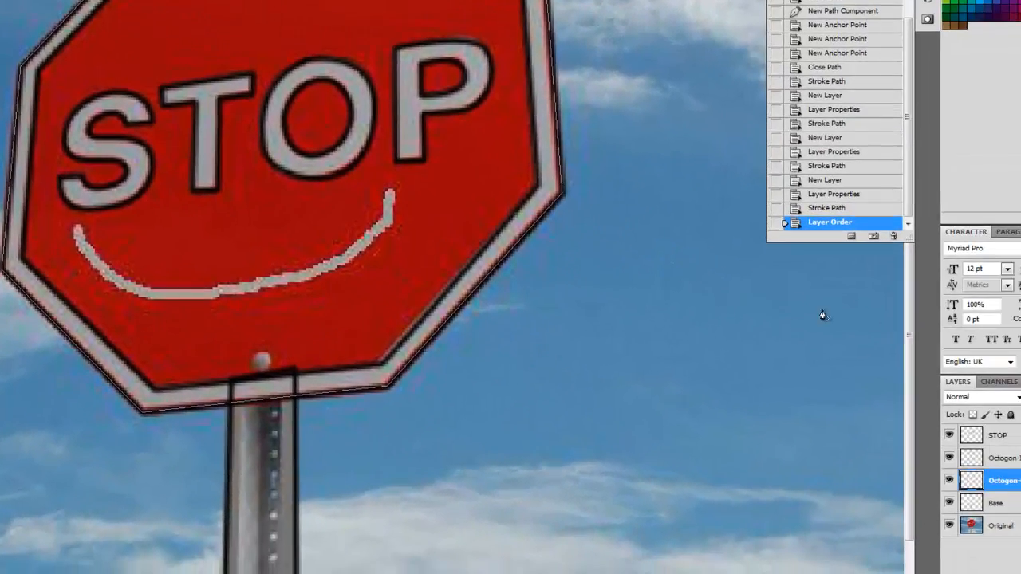
pyautogui.scroll(3, 802, 256)
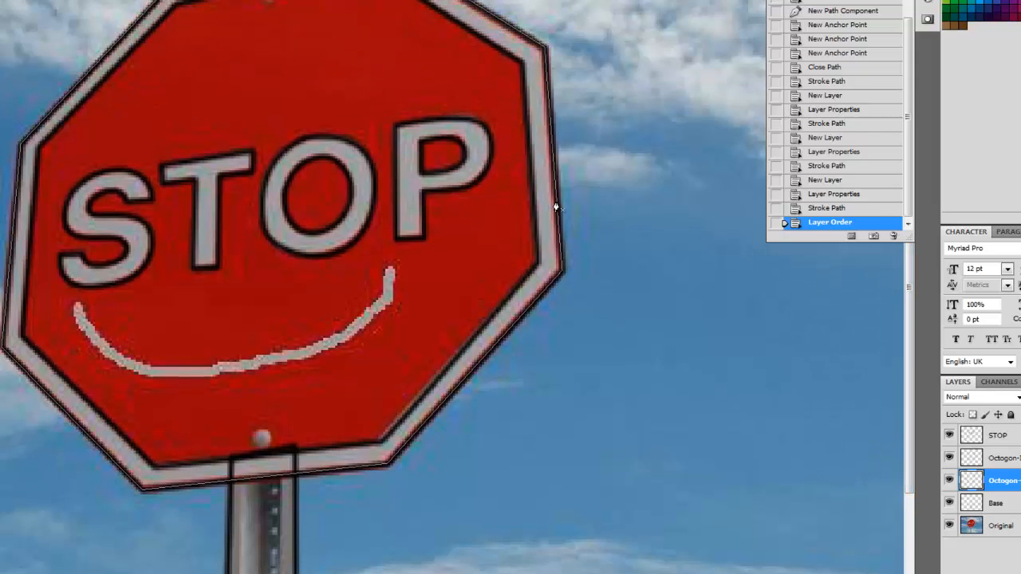
pyautogui.rightClick(555, 204)
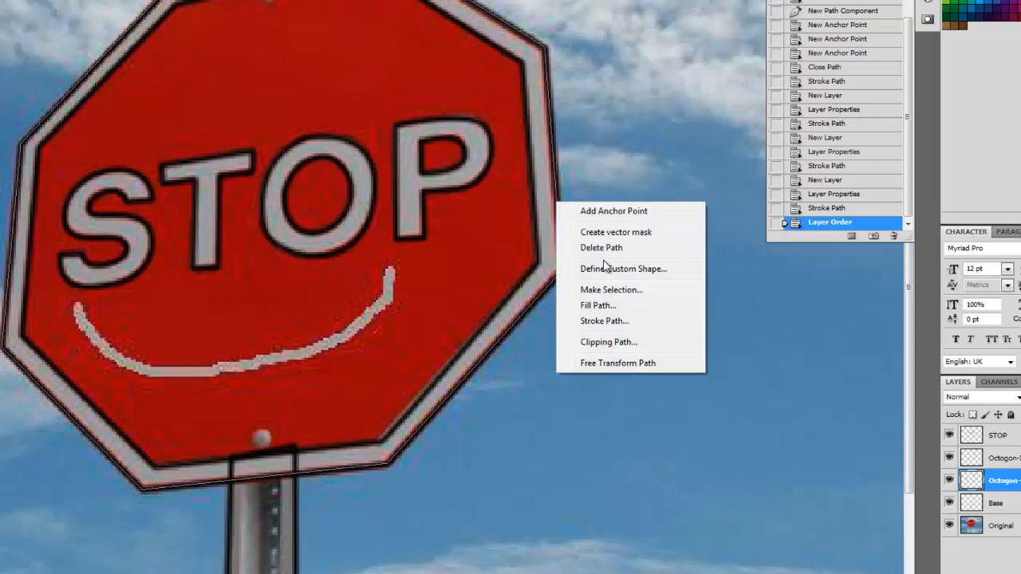
pyautogui.click(599, 305)
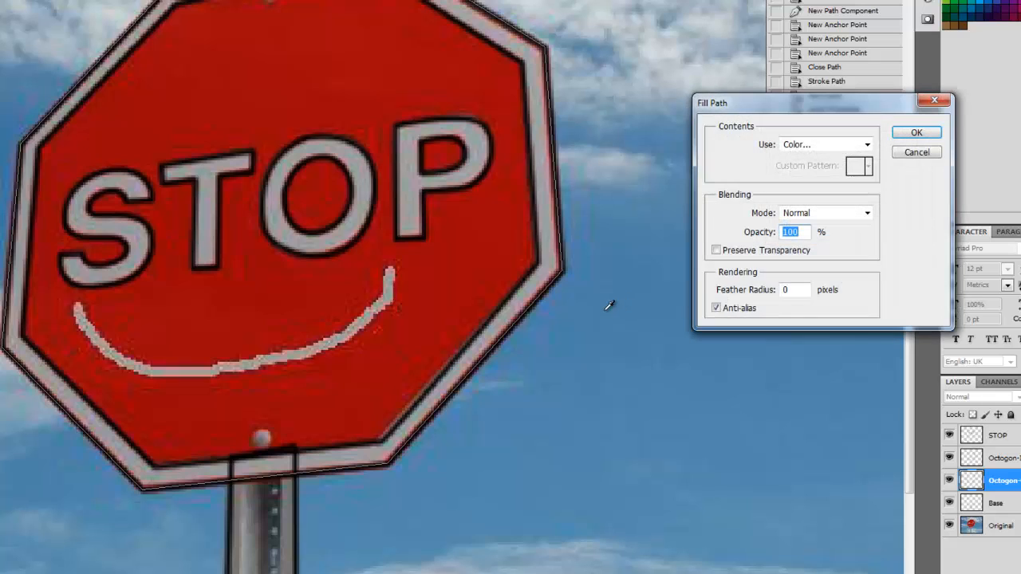
# Step: Fill the Outside Octogon path with the custom light grey dad9d9 on the Octogon-Outside layer
pyautogui.click(867, 145)
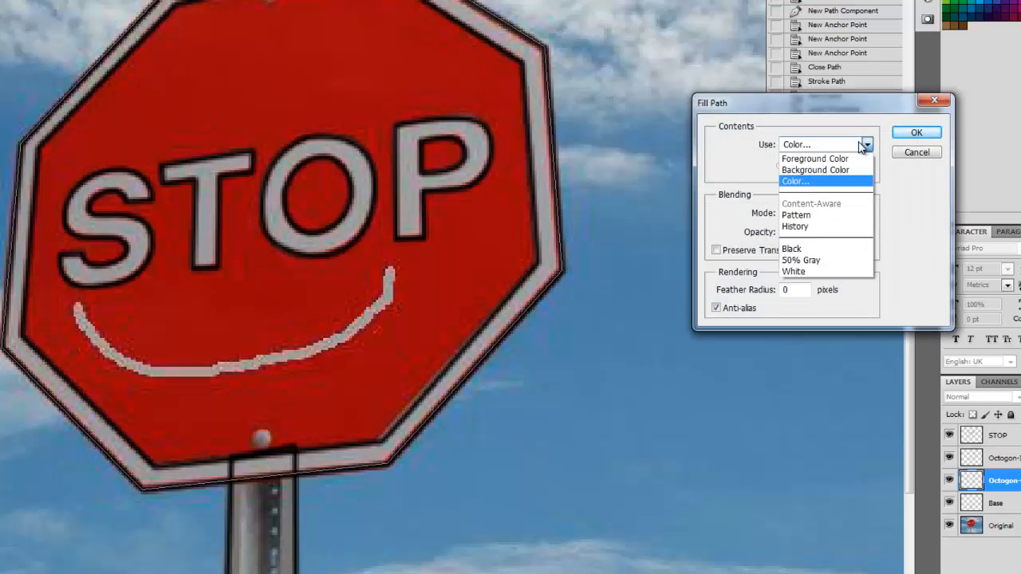
pyautogui.click(830, 182)
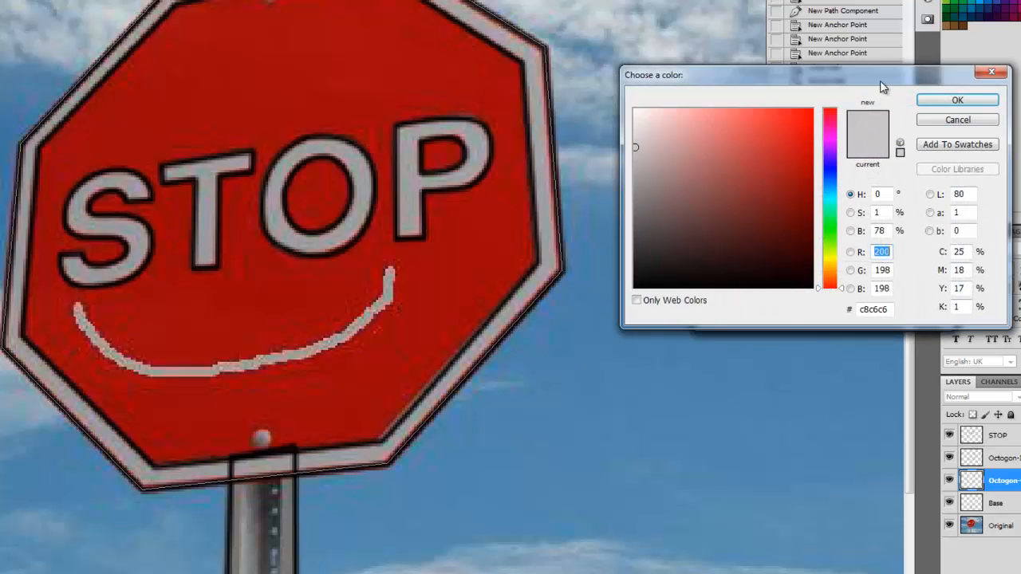
pyautogui.moveTo(880, 80); pyautogui.dragTo(856, 93)
pyautogui.click(921, 134)
pyautogui.click(867, 144)
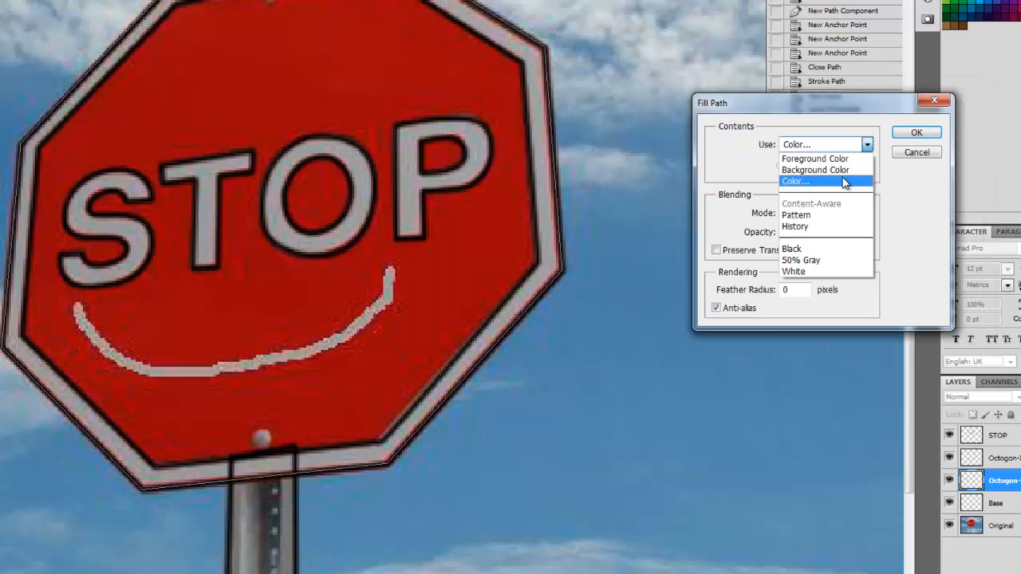
pyautogui.click(860, 181)
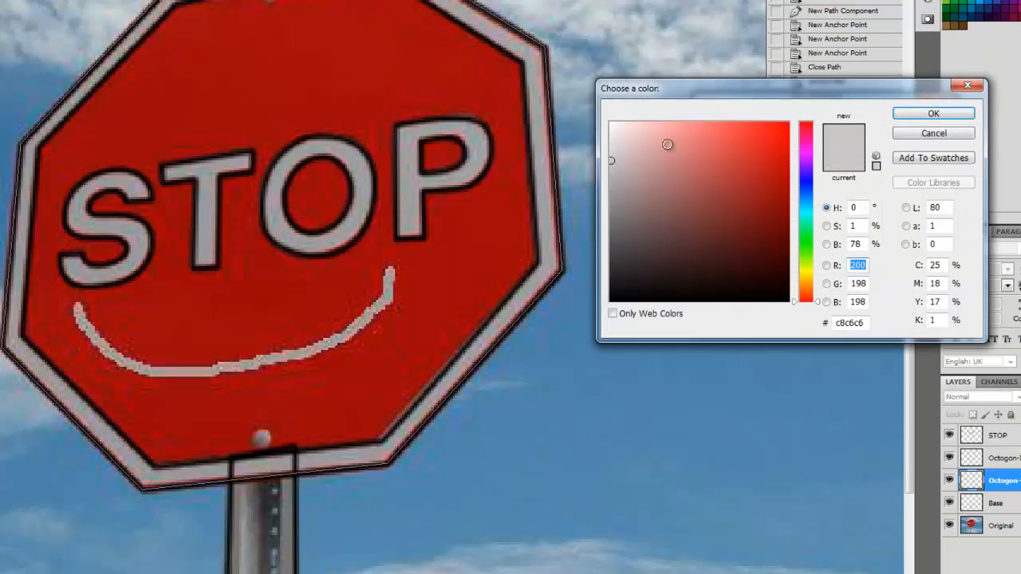
pyautogui.moveTo(625, 170); pyautogui.dragTo(610, 147)
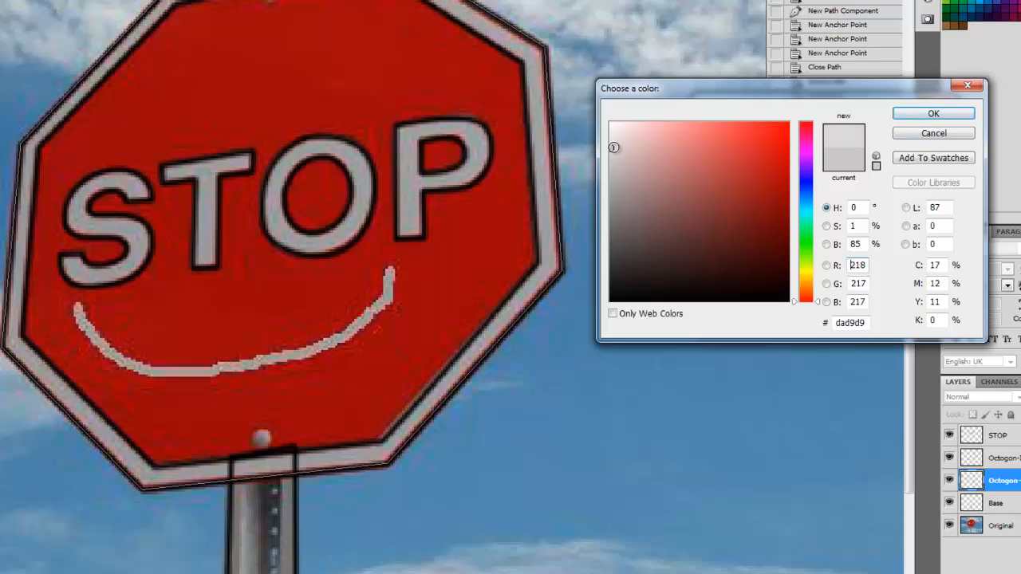
pyautogui.click(938, 117)
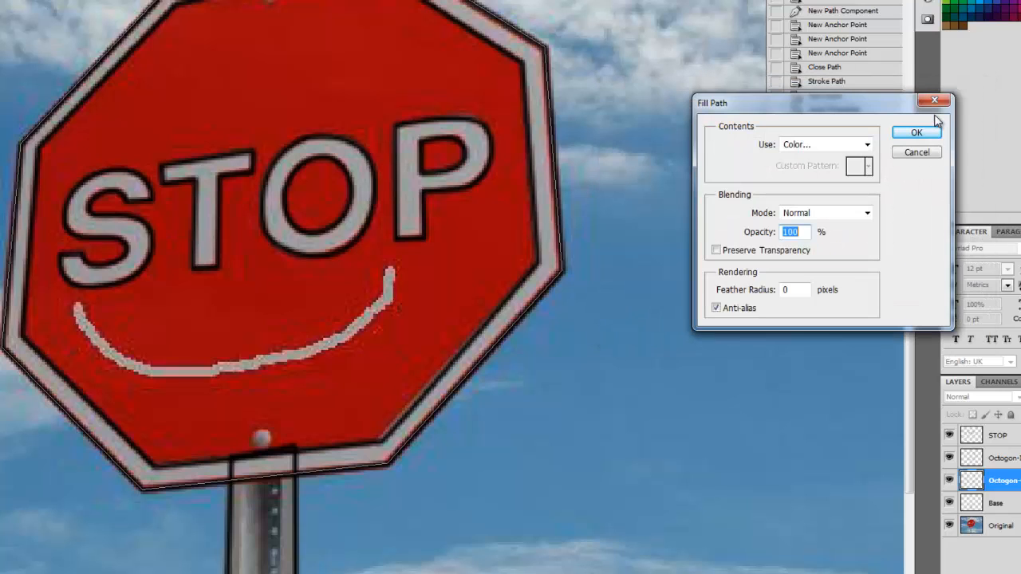
pyautogui.click(928, 134)
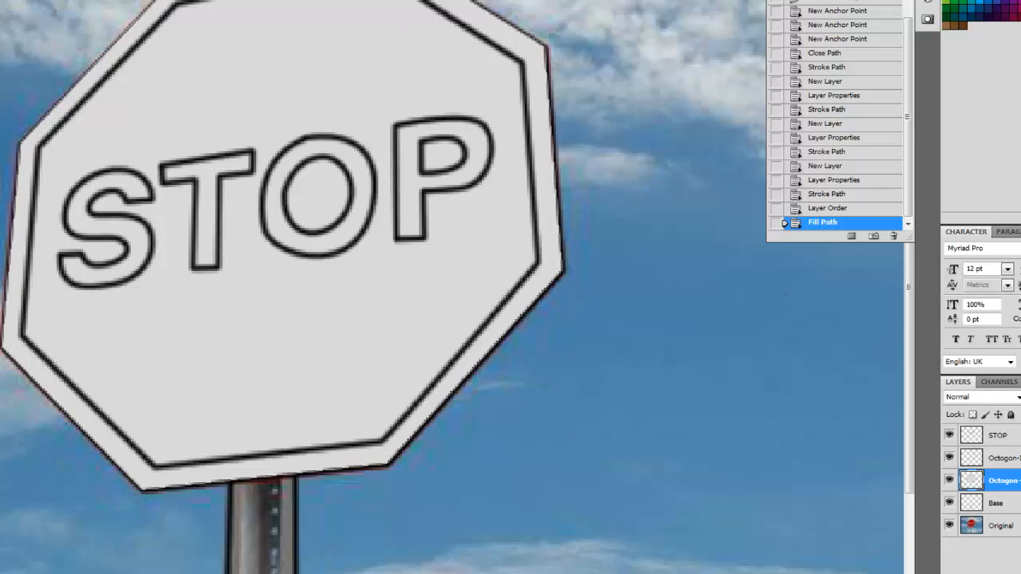
# Step: Make Octogon-Inside the active layer, and hide and reshow both octagon layers to check which shape each holds
pyautogui.click(1008, 464)
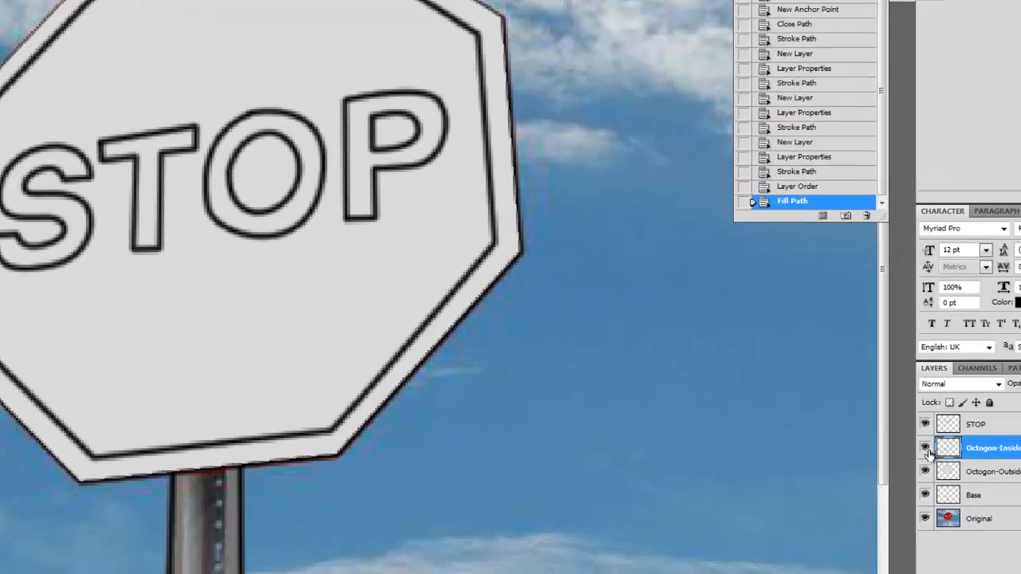
pyautogui.click(949, 458)
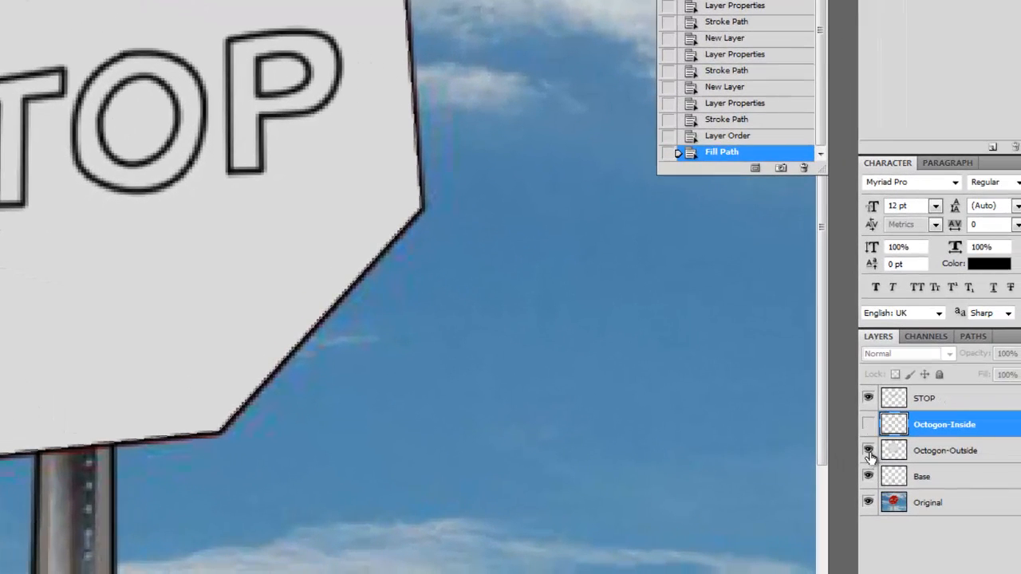
pyautogui.click(869, 450)
pyautogui.click(868, 425)
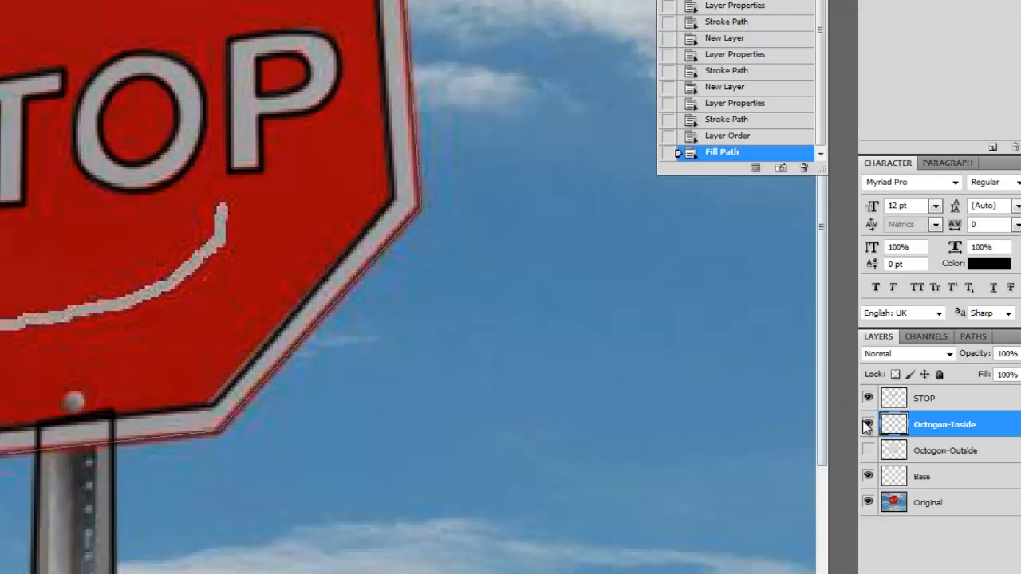
pyautogui.click(868, 451)
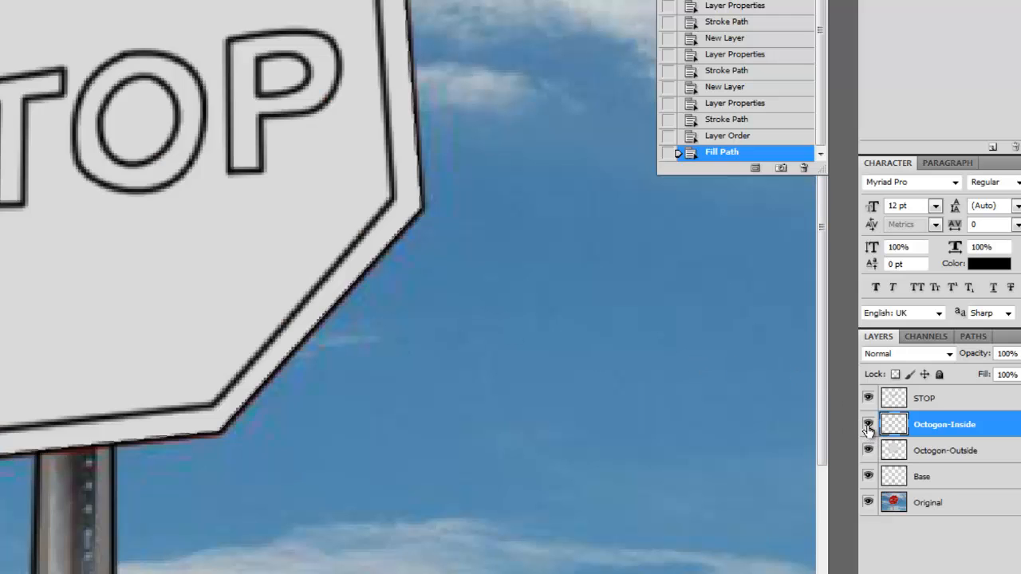
# Step: Select the Inside Octogon path and fill it with the custom red cb4040 on the Octogon-Inside layer
pyautogui.click(975, 335)
pyautogui.click(941, 382)
pyautogui.click(880, 337)
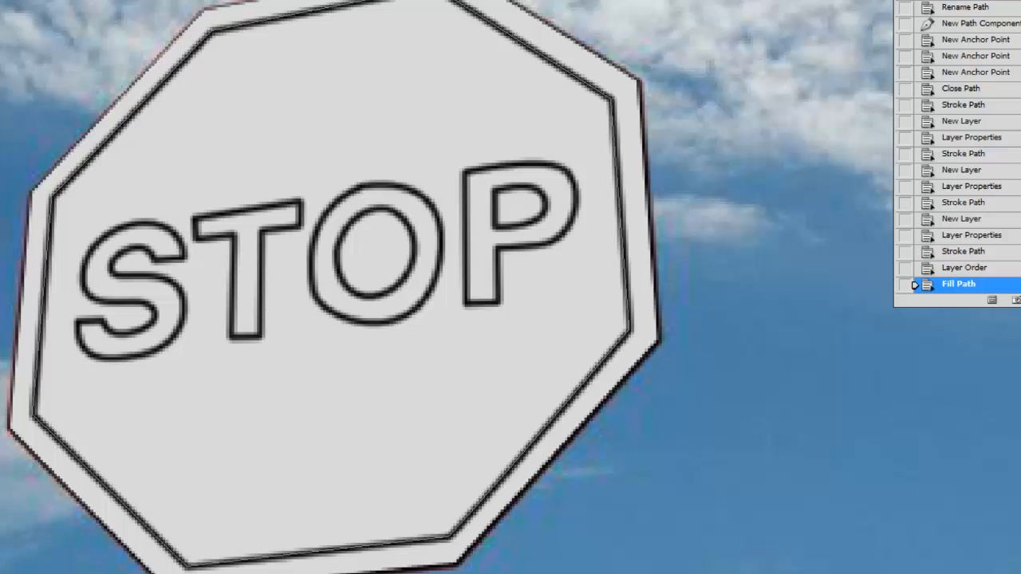
pyautogui.rightClick(57, 196)
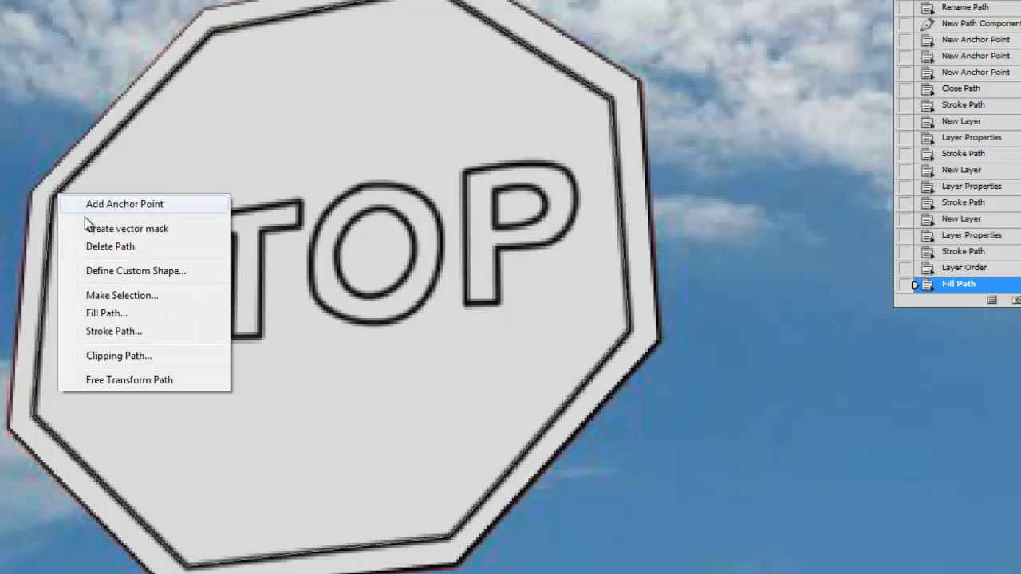
pyautogui.click(131, 314)
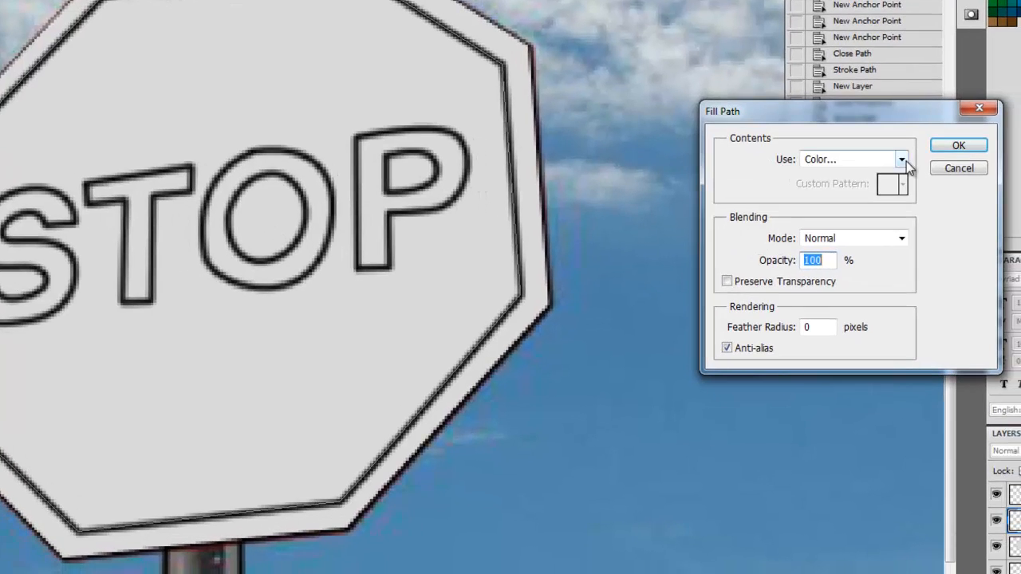
pyautogui.click(903, 160)
pyautogui.click(882, 202)
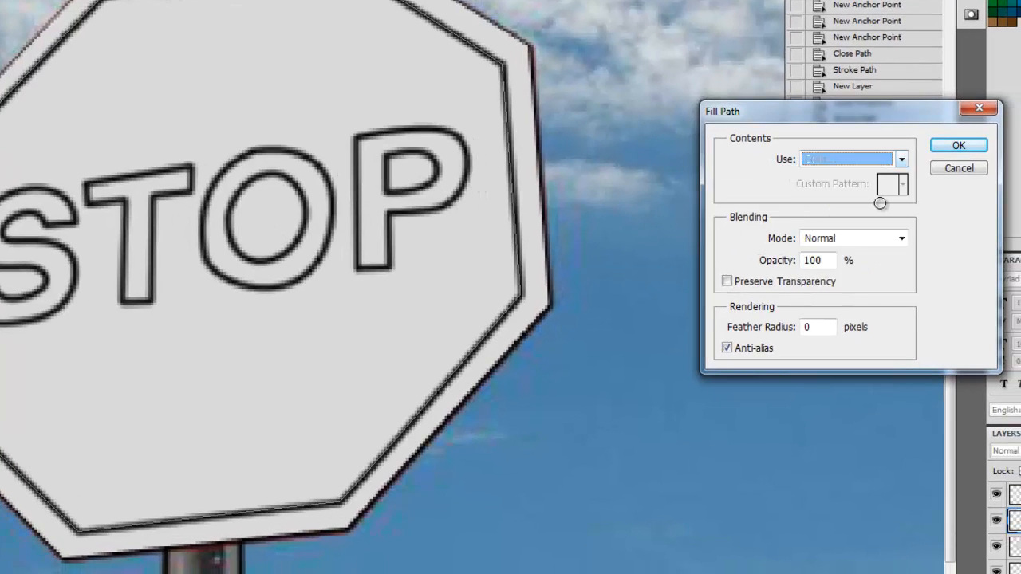
pyautogui.moveTo(765, 183)
pyautogui.mouseDown()
pyautogui.moveTo(736, 141)
pyautogui.moveTo(775, 142)
pyautogui.moveTo(734, 146)
pyautogui.moveTo(746, 175)
pyautogui.mouseUp()
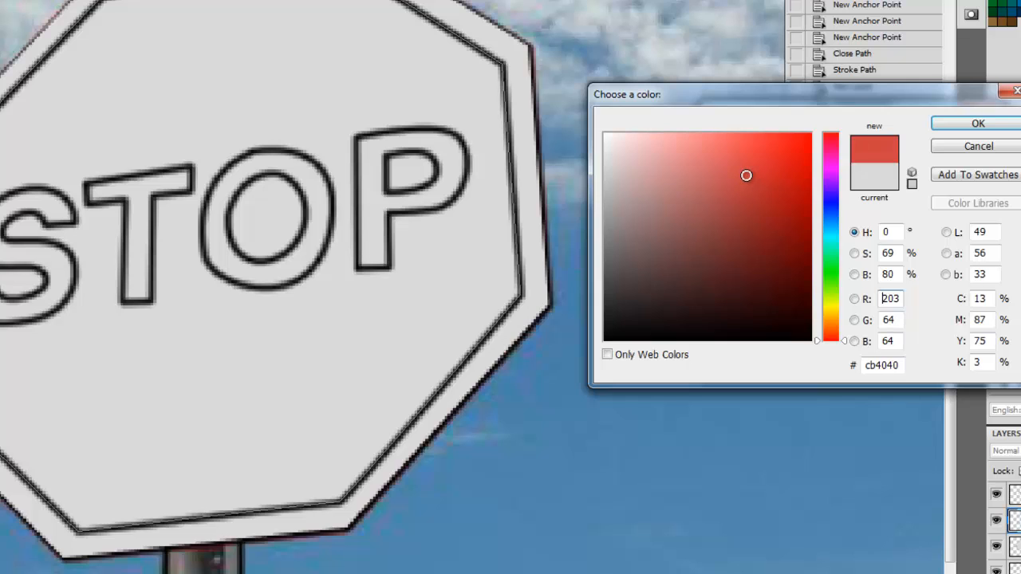
pyautogui.click(979, 128)
pyautogui.click(950, 137)
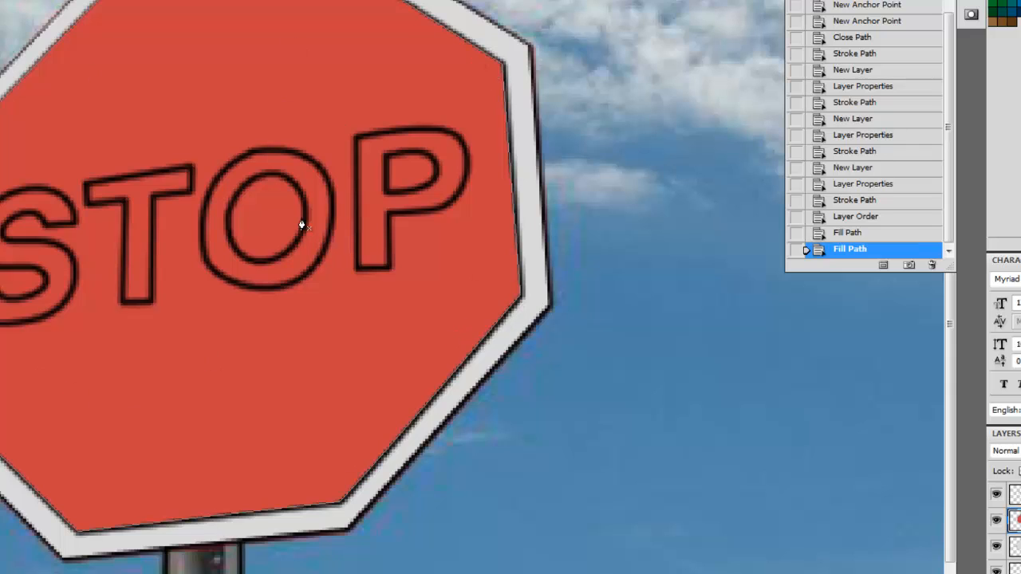
# Step: Hide the two octagon layers to compare the fills with the original photo, and show both again
pyautogui.click(996, 520)
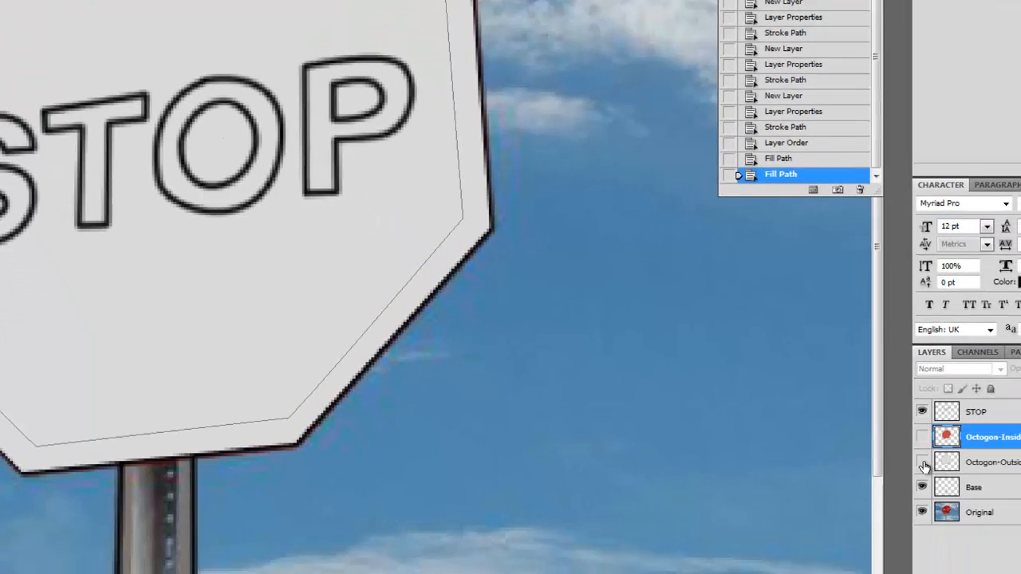
pyautogui.click(923, 464)
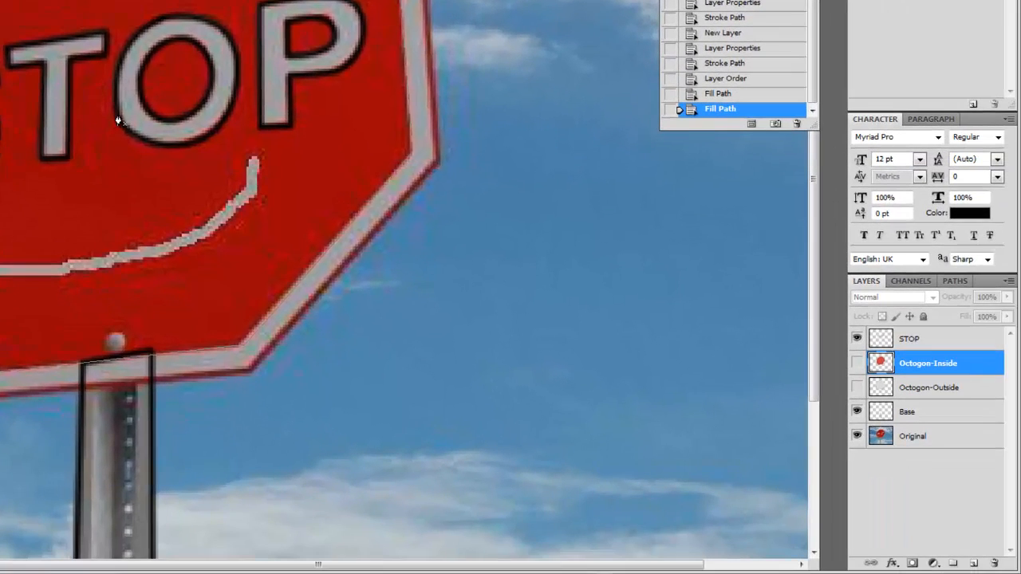
pyautogui.click(857, 388)
pyautogui.click(857, 363)
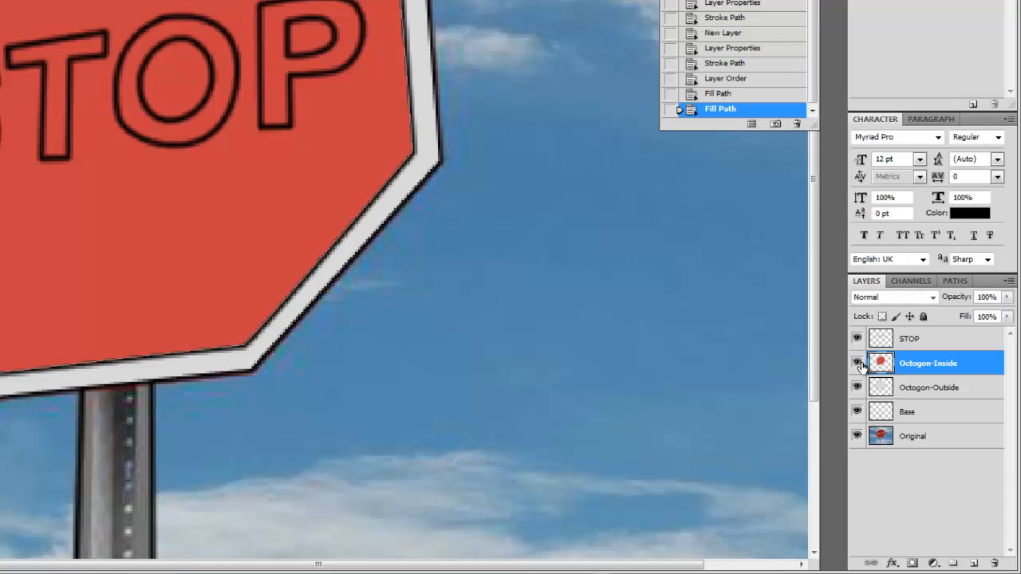
# Step: Fill the STOP path with the custom off-white efefef on the STOP layer
pyautogui.click(916, 341)
pyautogui.click(957, 282)
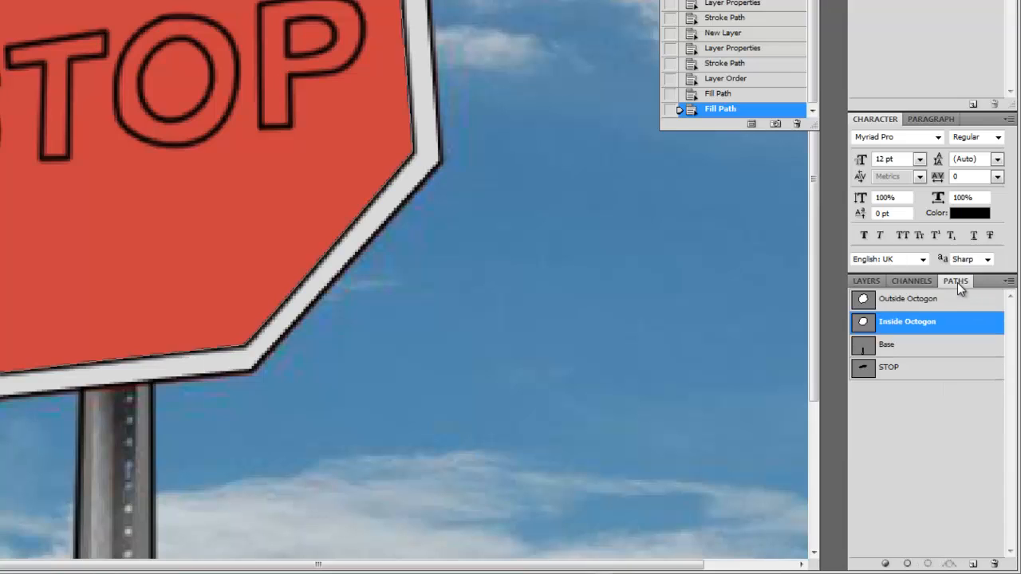
pyautogui.click(930, 367)
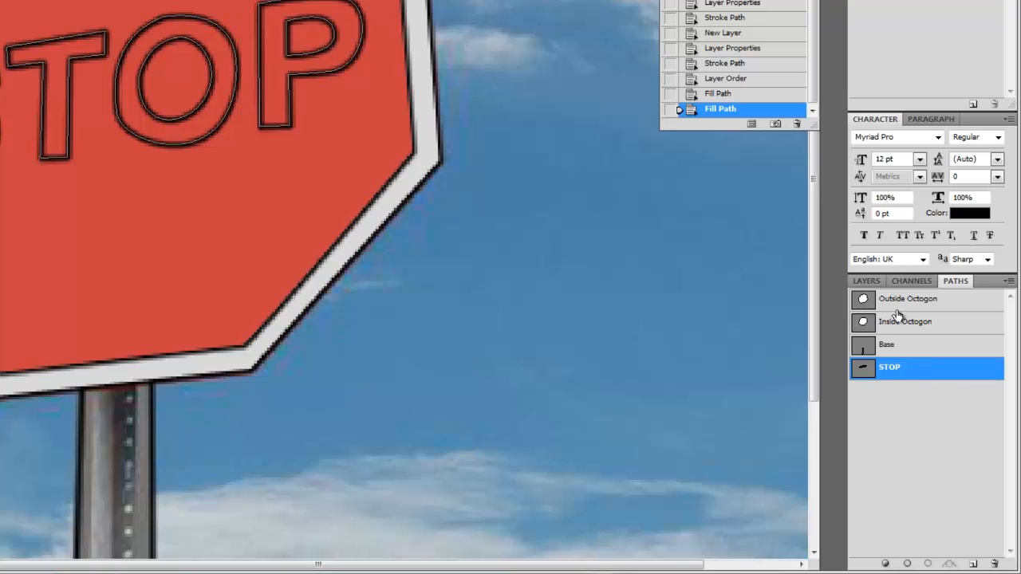
pyautogui.click(867, 279)
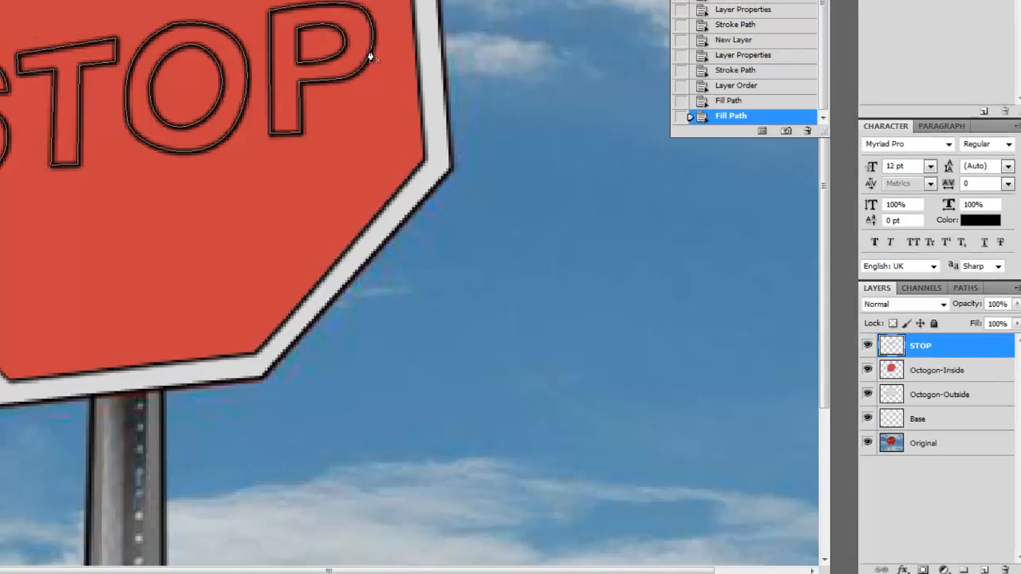
pyautogui.rightClick(363, 49)
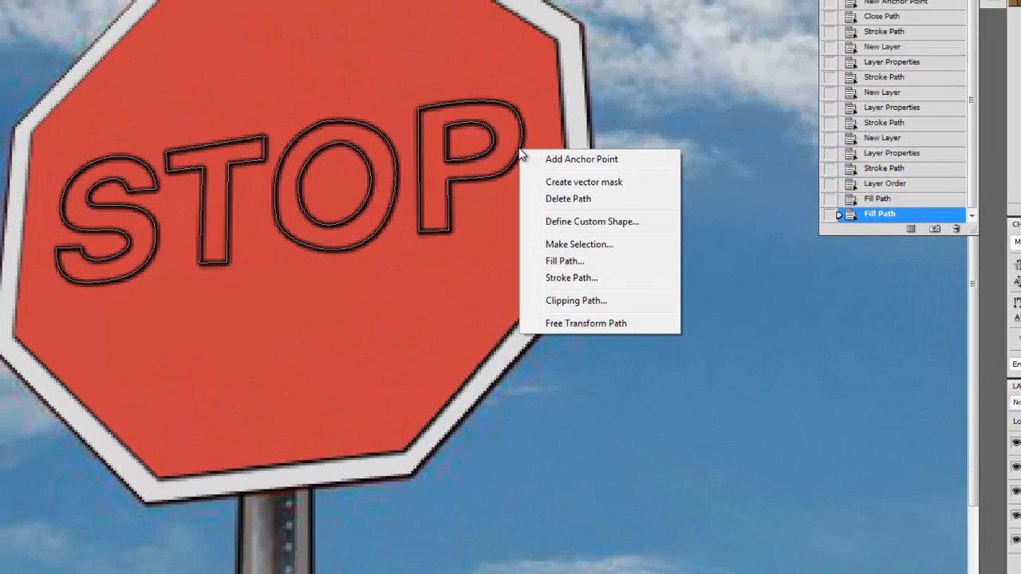
pyautogui.click(563, 262)
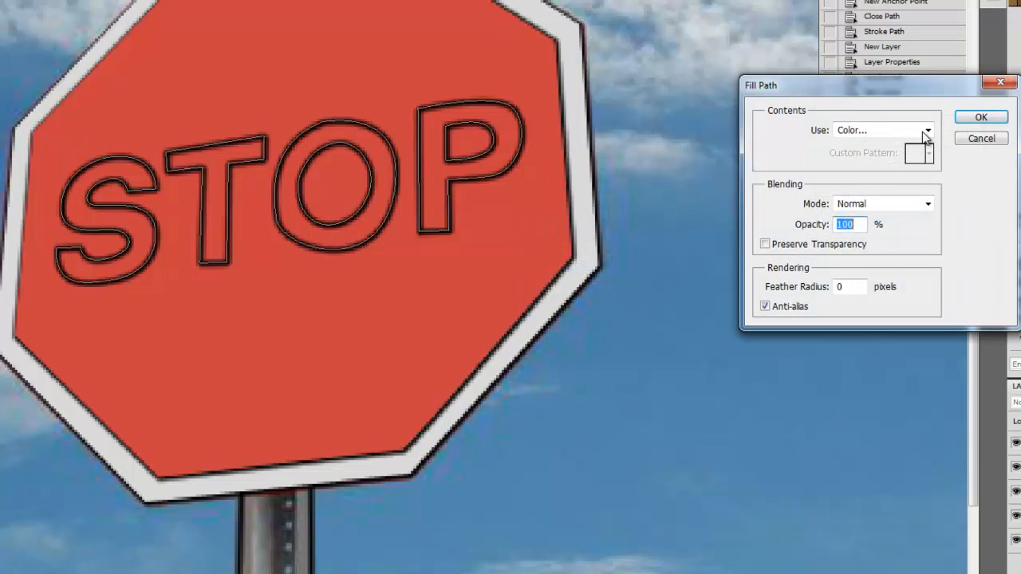
pyautogui.click(927, 132)
pyautogui.click(895, 169)
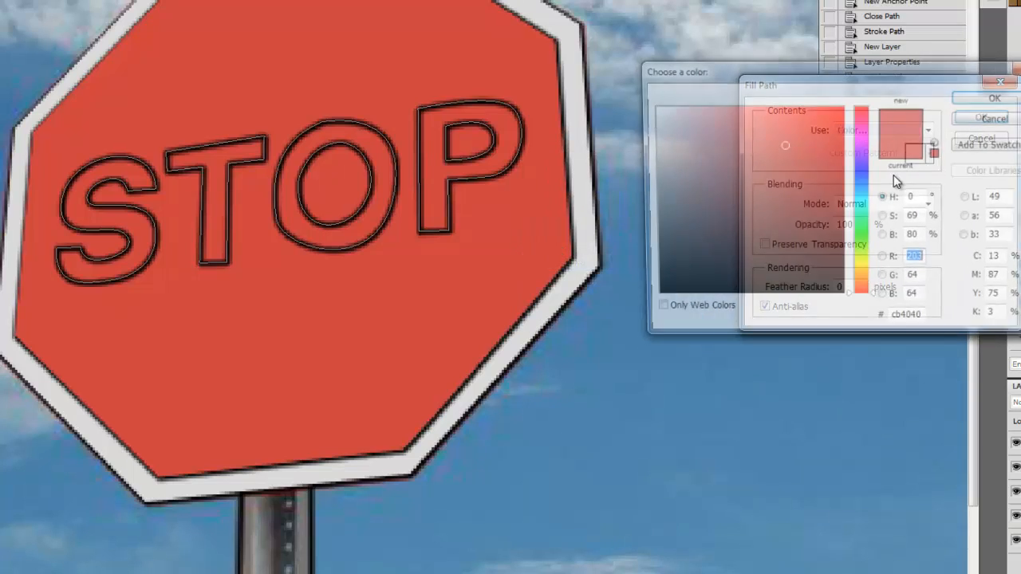
pyautogui.moveTo(713, 141); pyautogui.dragTo(651, 118)
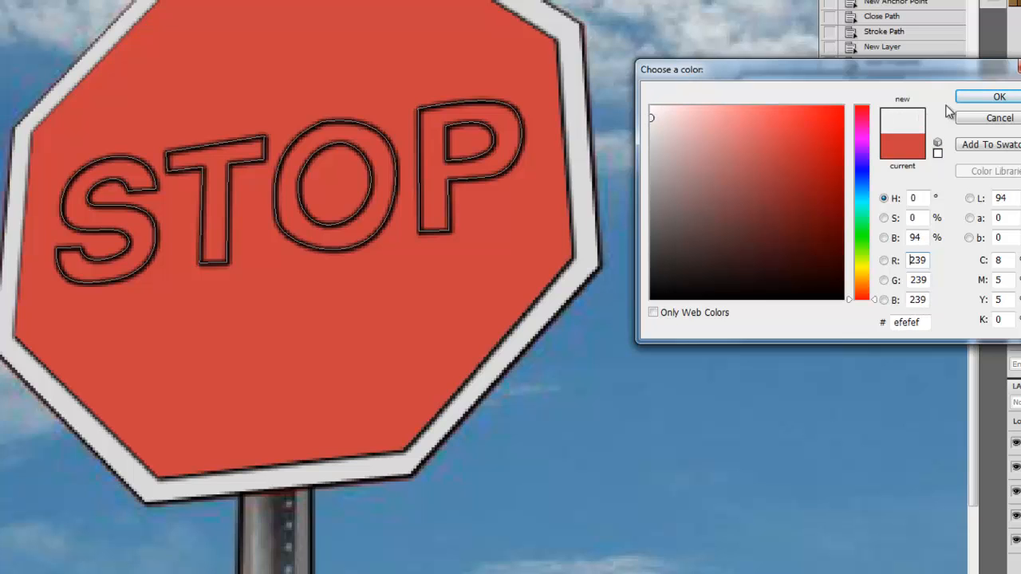
pyautogui.click(987, 97)
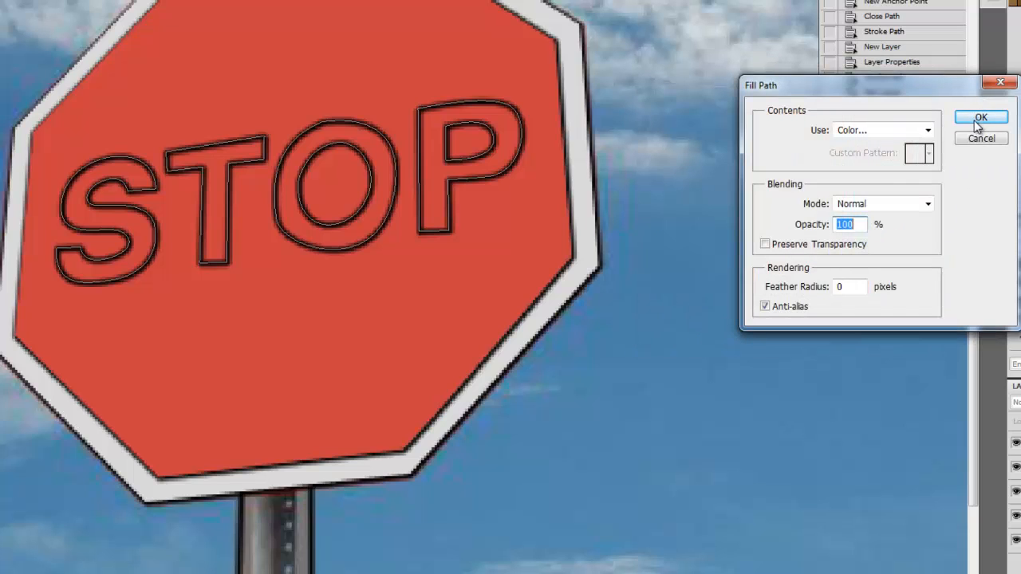
pyautogui.click(980, 119)
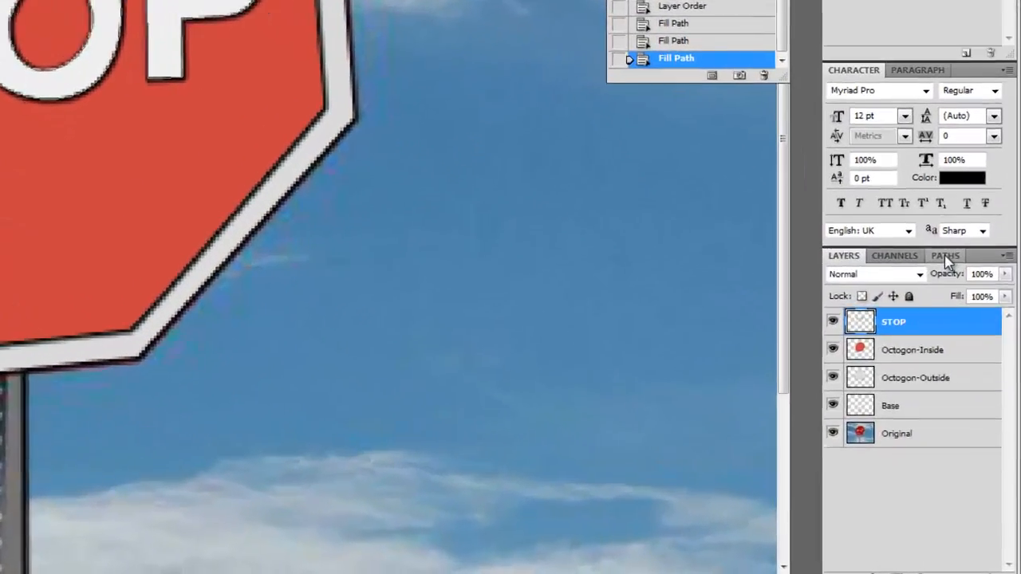
# Step: Fill the Base path with a custom light grey (Lab 83, 0, 0) on the Base layer
pyautogui.click(960, 319)
pyautogui.click(931, 380)
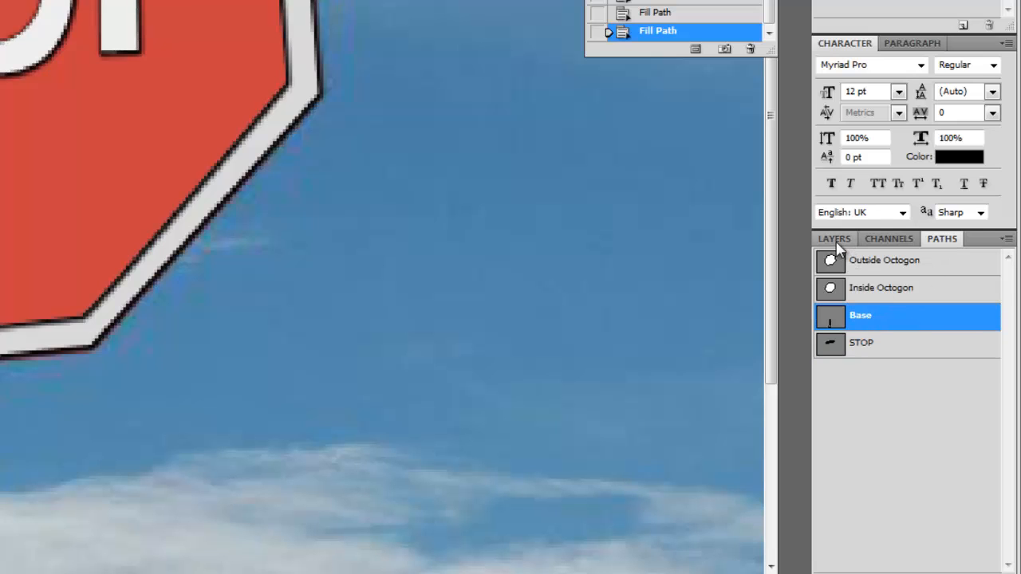
pyautogui.click(835, 240)
pyautogui.click(919, 409)
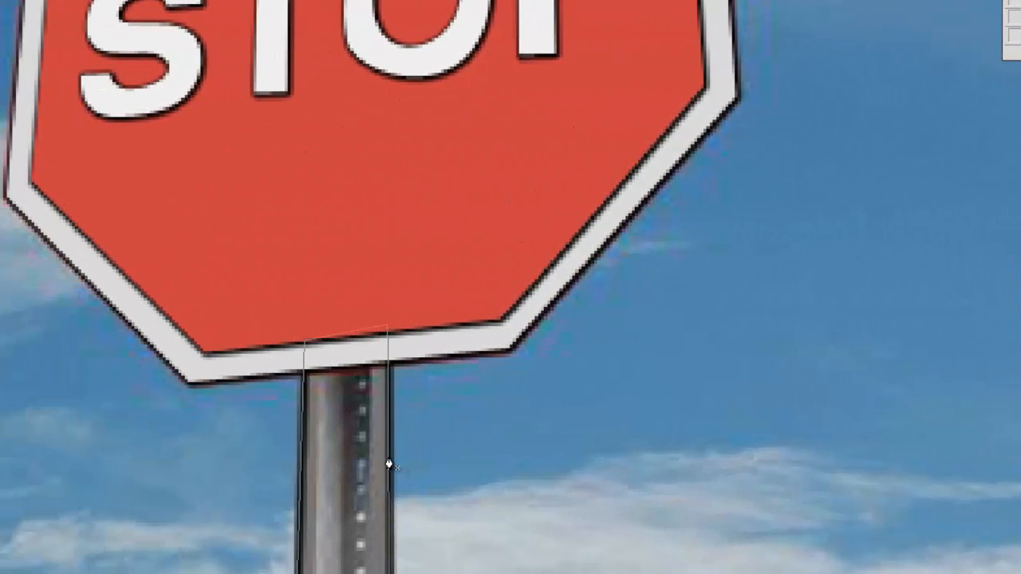
pyautogui.rightClick(265, 459)
pyautogui.click(505, 367)
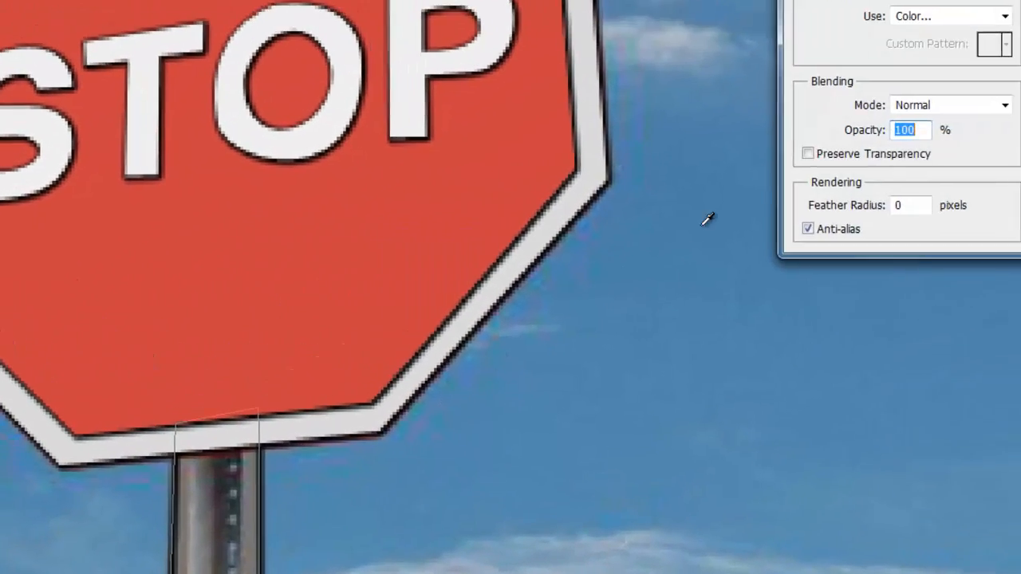
pyautogui.click(876, 99)
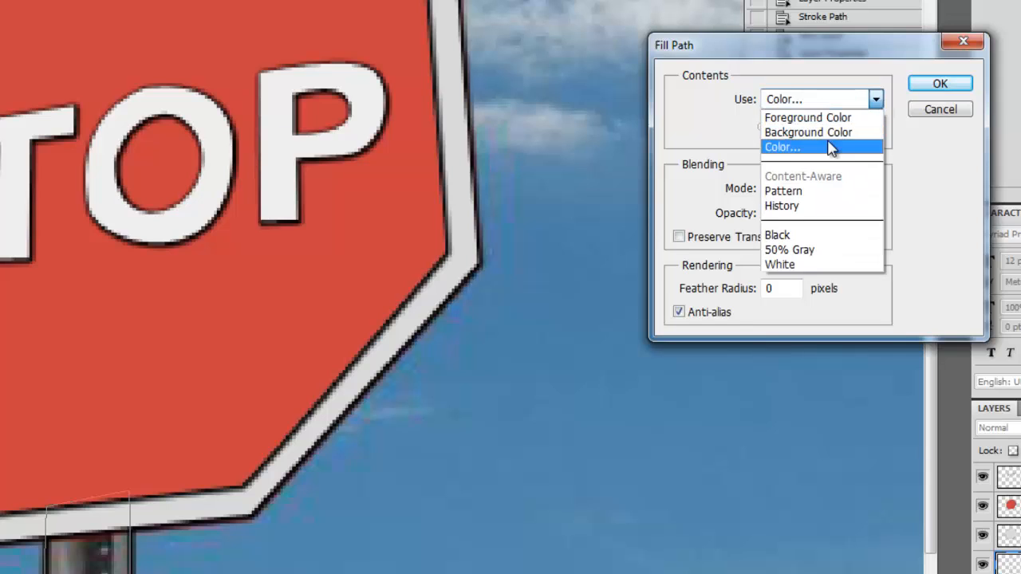
pyautogui.click(832, 149)
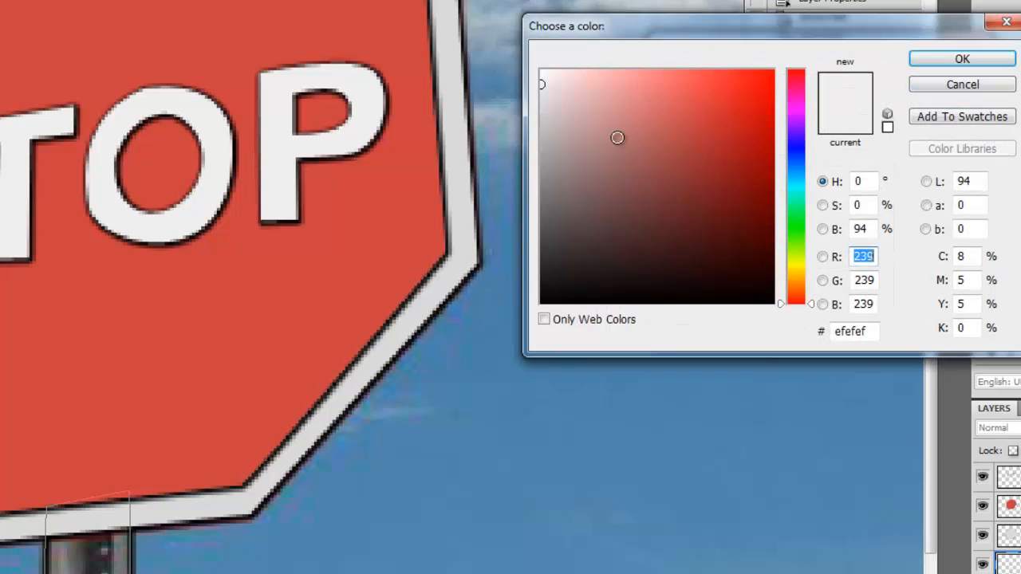
pyautogui.moveTo(540, 88); pyautogui.dragTo(541, 114)
pyautogui.click(928, 59)
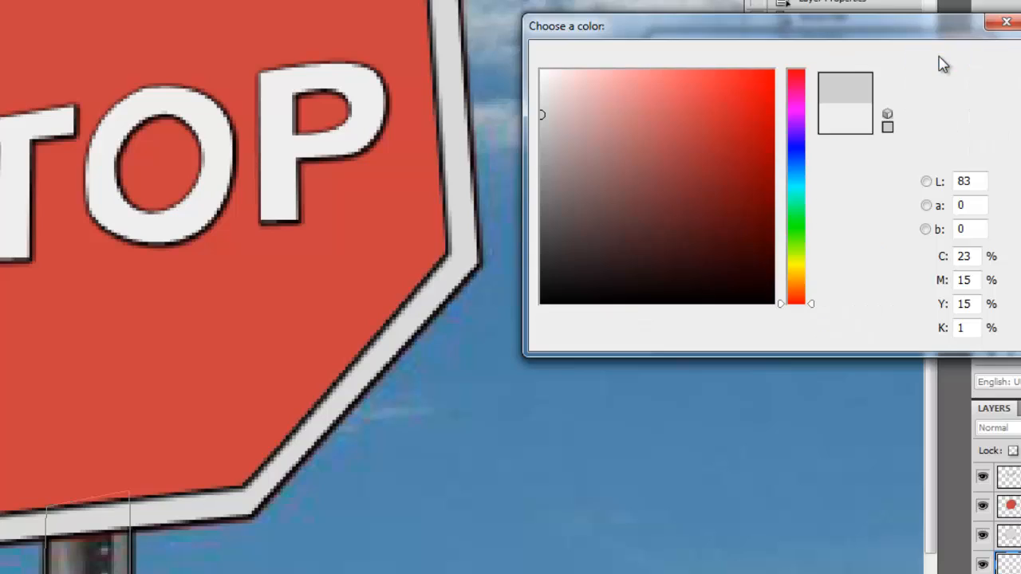
pyautogui.click(940, 82)
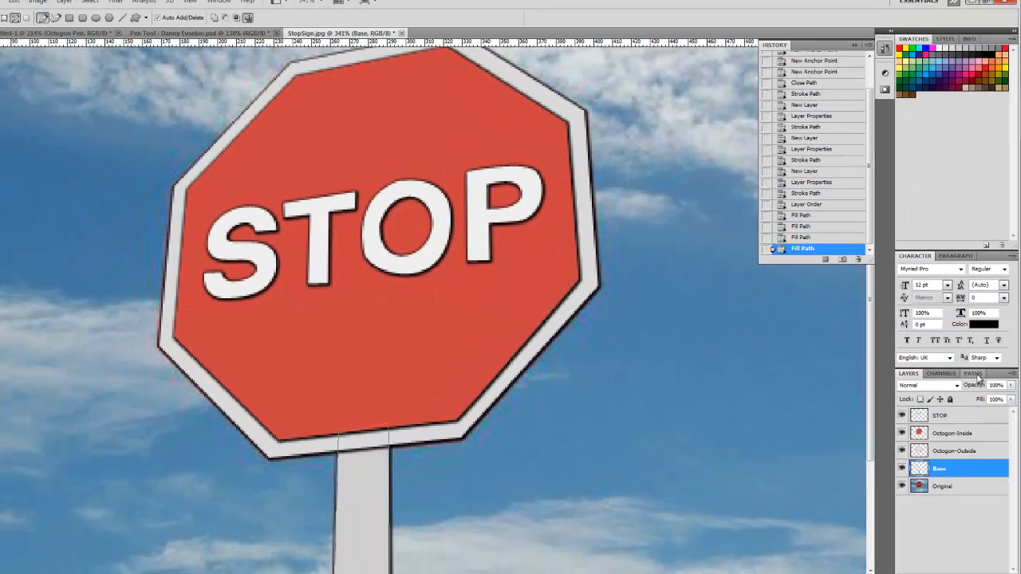
# Step: Deselect the Base path and show the whole sign illustration at 180% zoom
pyautogui.click(973, 373)
pyautogui.click(957, 485)
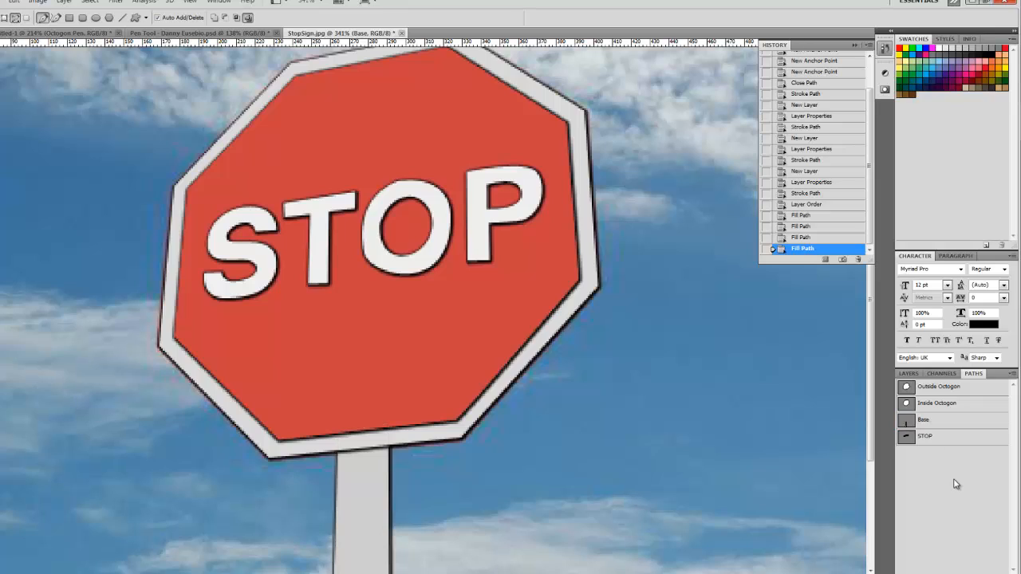
pyautogui.click(908, 373)
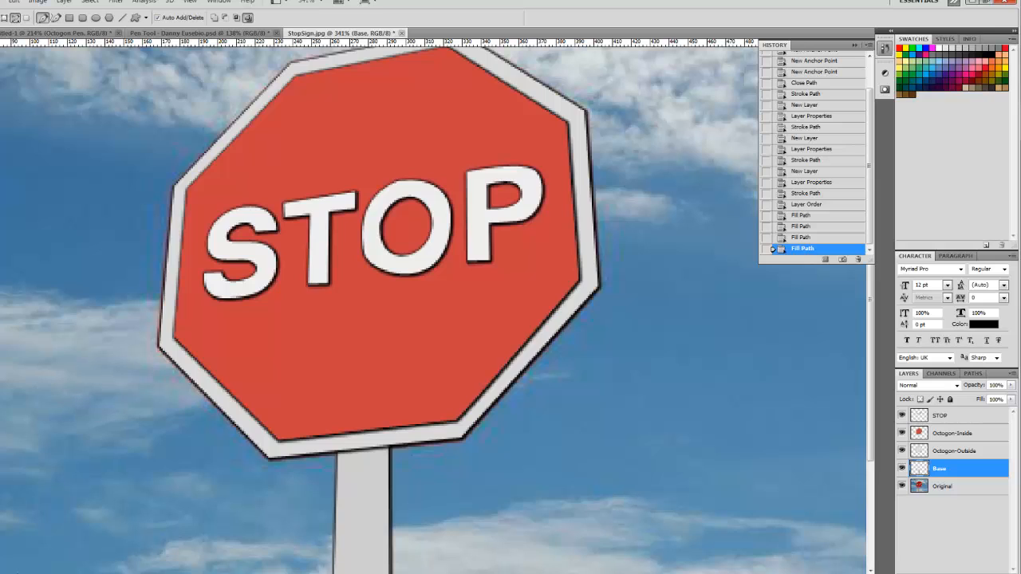
pyautogui.hotkey('ctrl', '1')
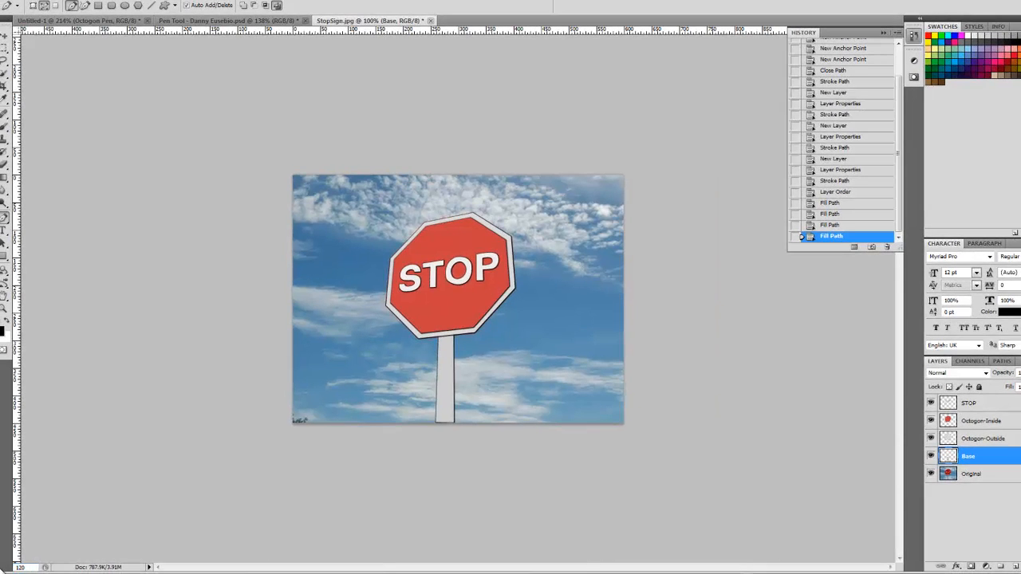
pyautogui.press('Return')
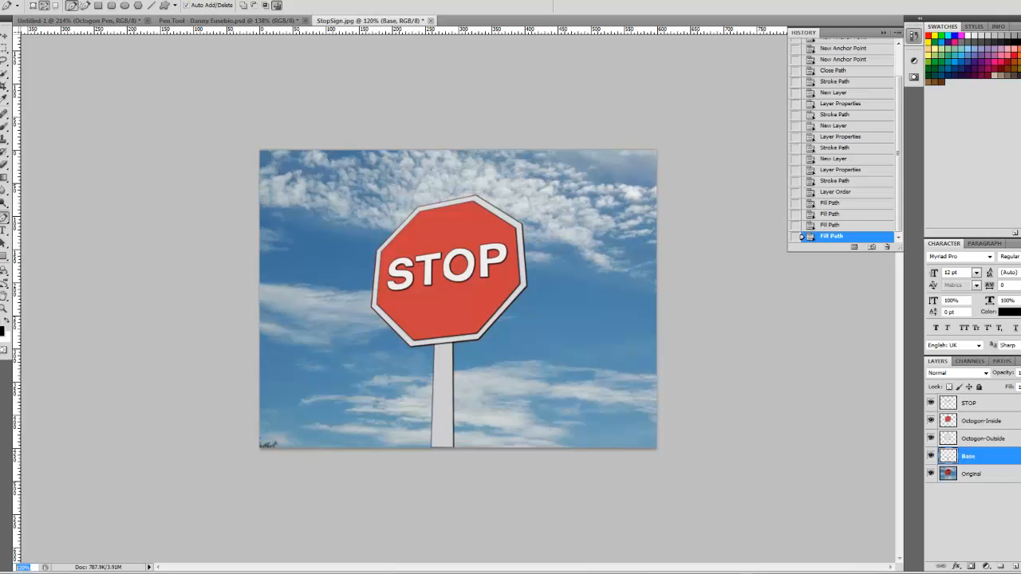
pyautogui.press('Return')
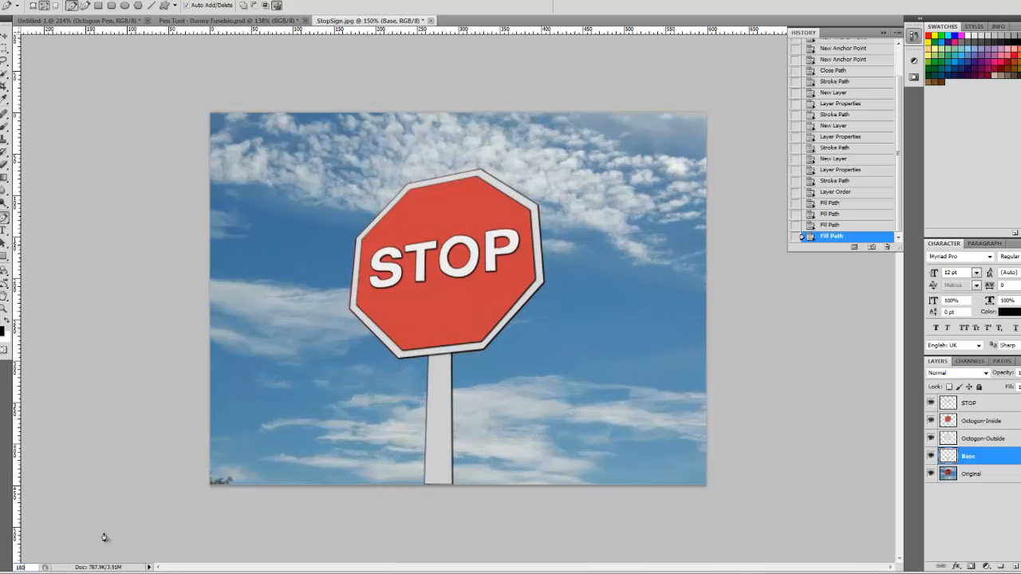
pyautogui.press('Return')
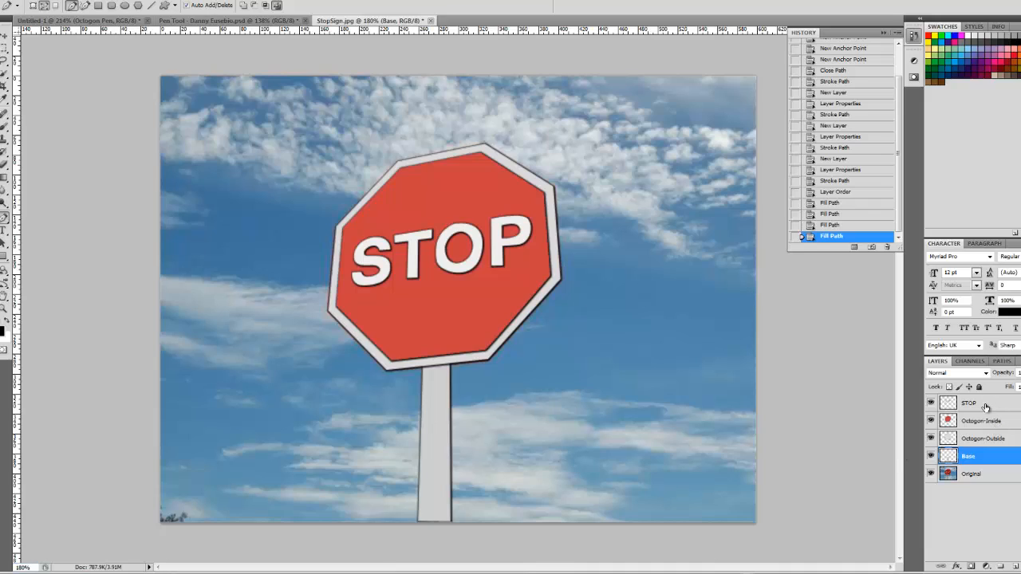
# Step: Add a drop shadow to the STOP layer with a 117° angle, 2 px distance and 3 px size
pyautogui.click(969, 403)
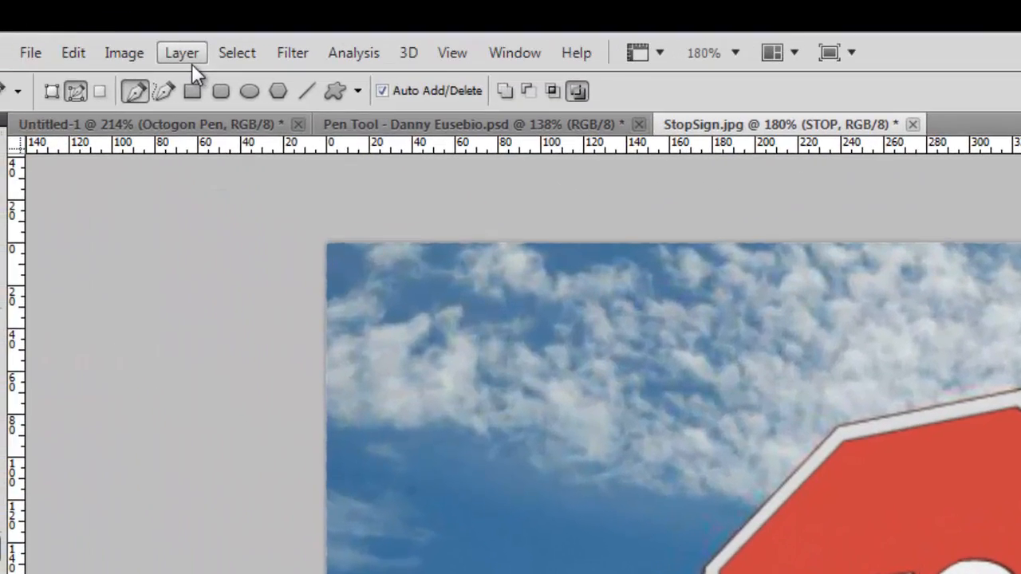
pyautogui.click(190, 59)
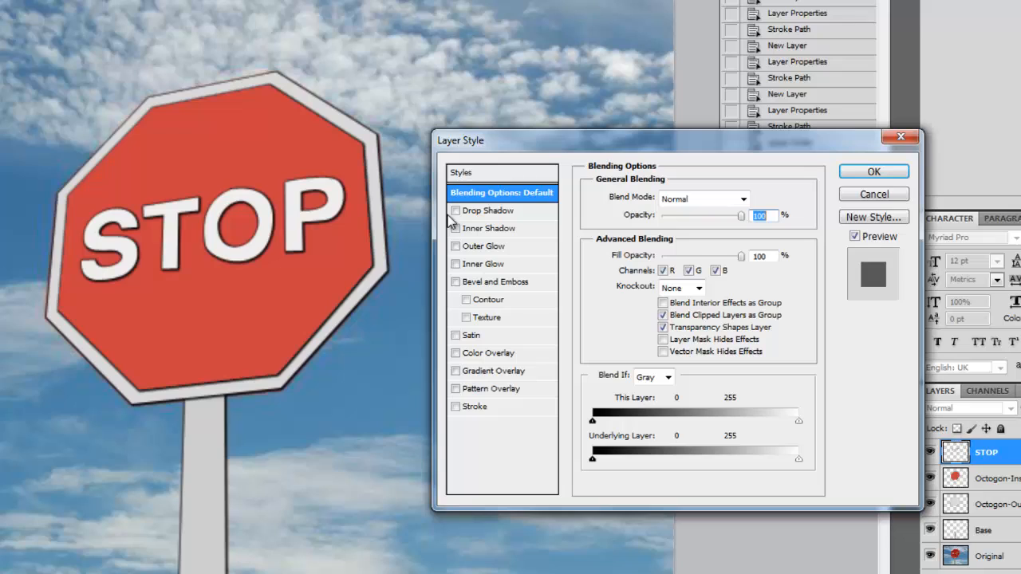
pyautogui.click(455, 210)
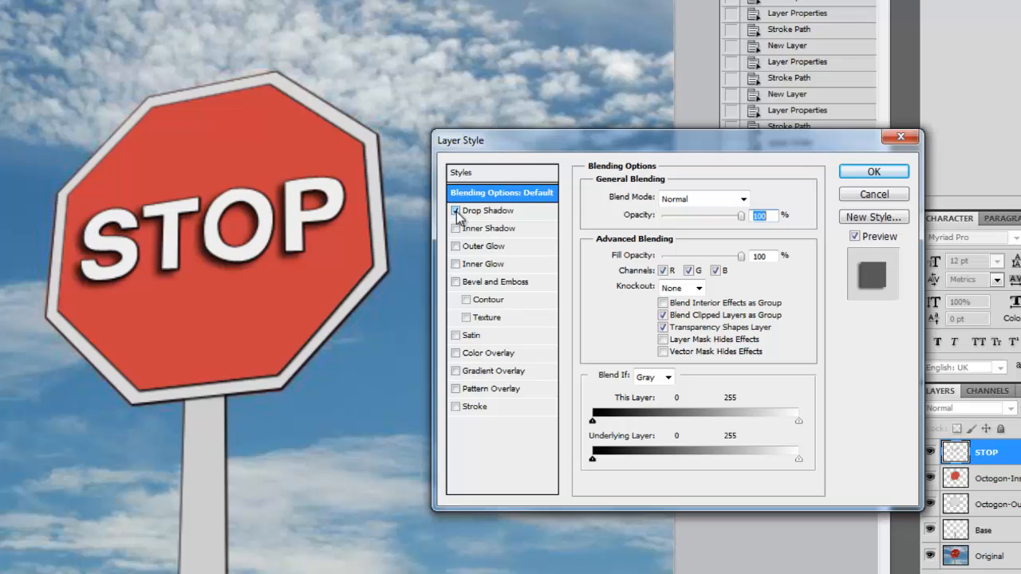
pyautogui.click(496, 212)
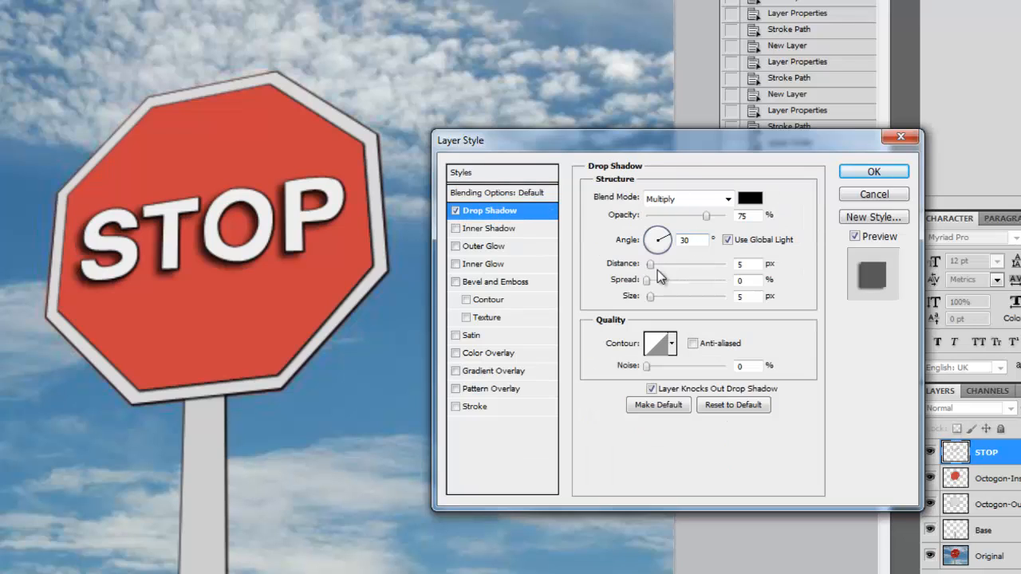
pyautogui.moveTo(667, 237); pyautogui.dragTo(654, 238)
pyautogui.write('135')
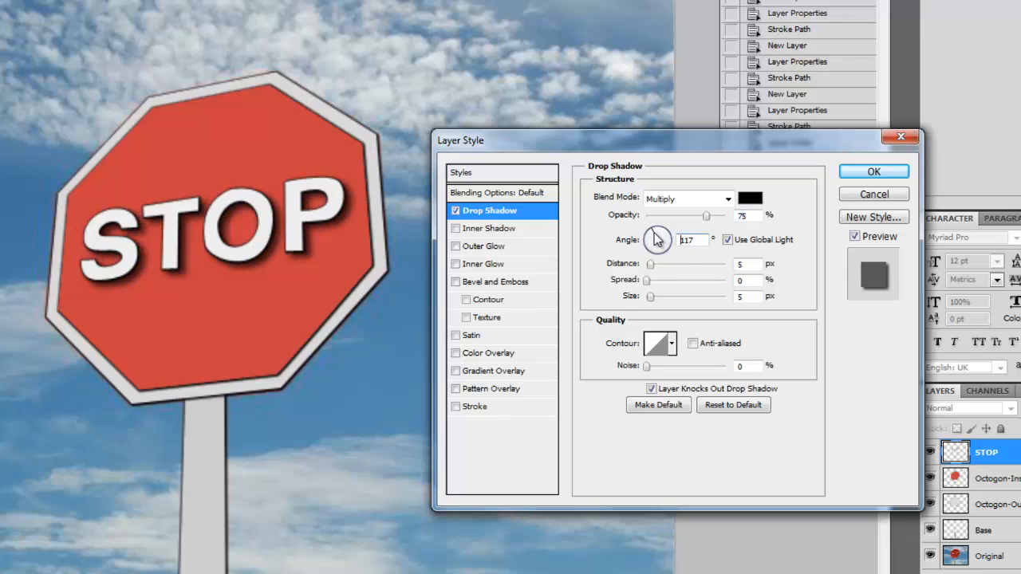
pyautogui.moveTo(653, 295); pyautogui.dragTo(649, 270)
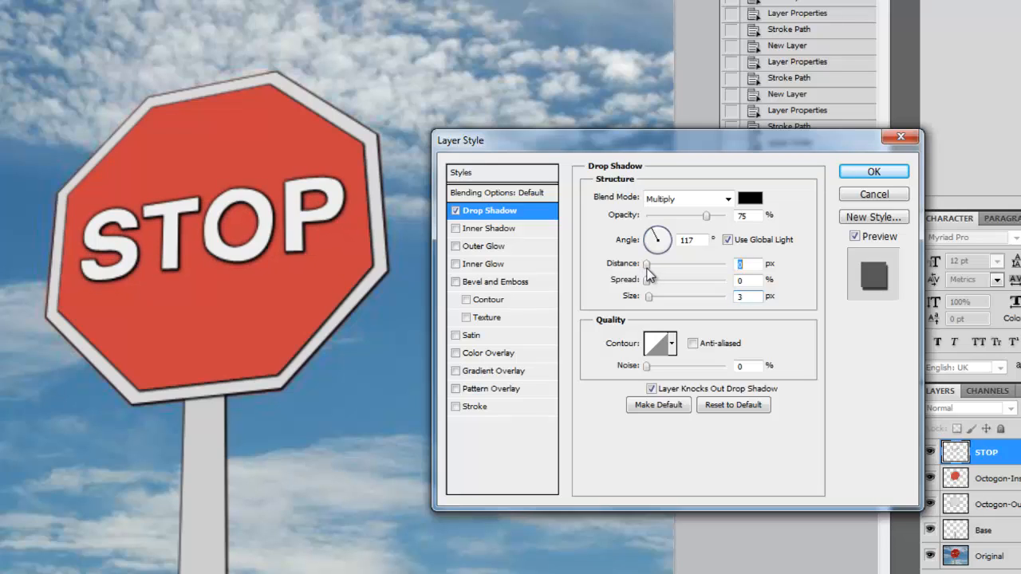
pyautogui.write('2')
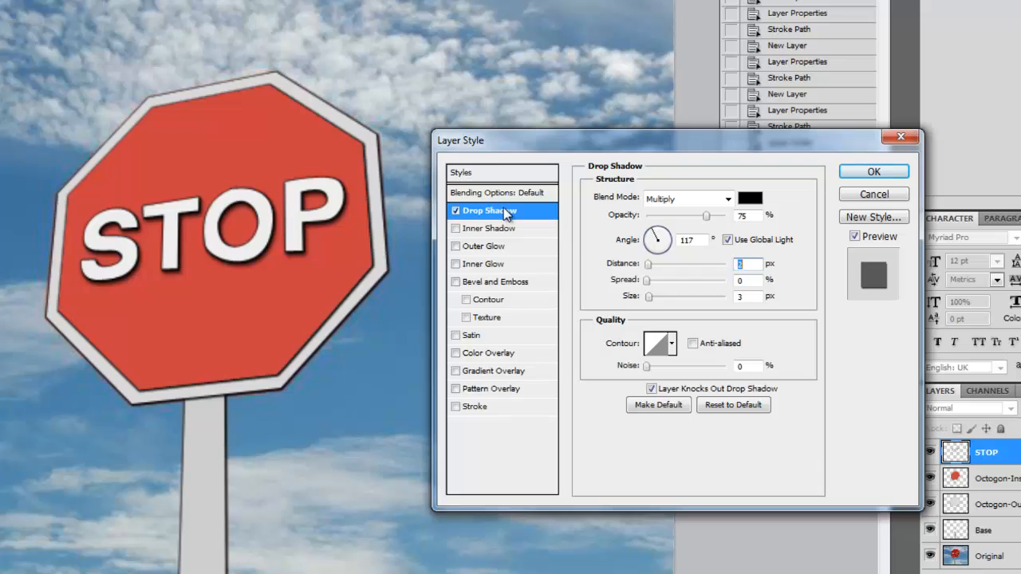
pyautogui.click(875, 173)
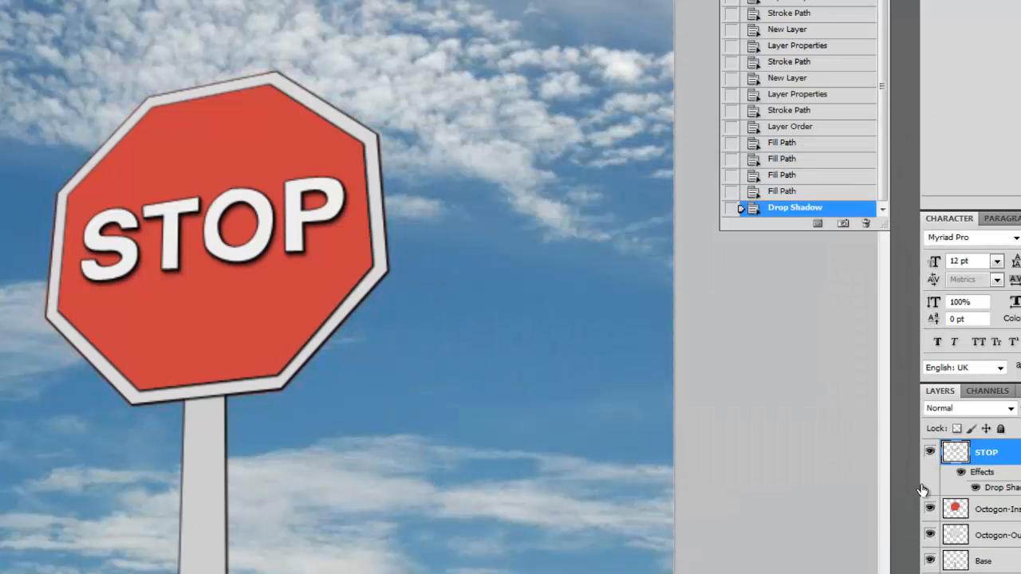
# Step: Make Octogon-Outside the active layer and enable a Drop Shadow effect in its layer style
pyautogui.click(1003, 516)
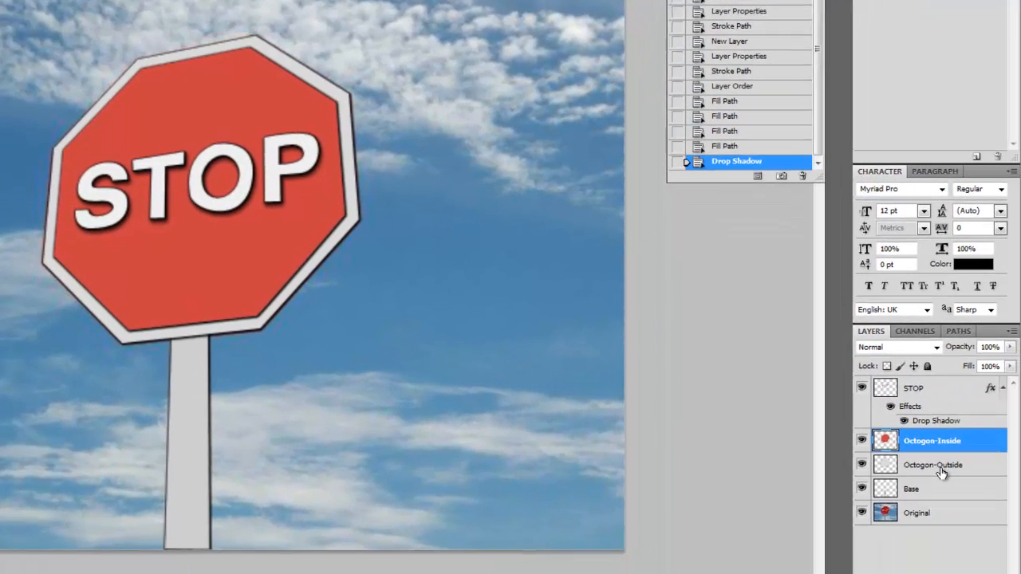
pyautogui.click(1014, 543)
pyautogui.click(933, 440)
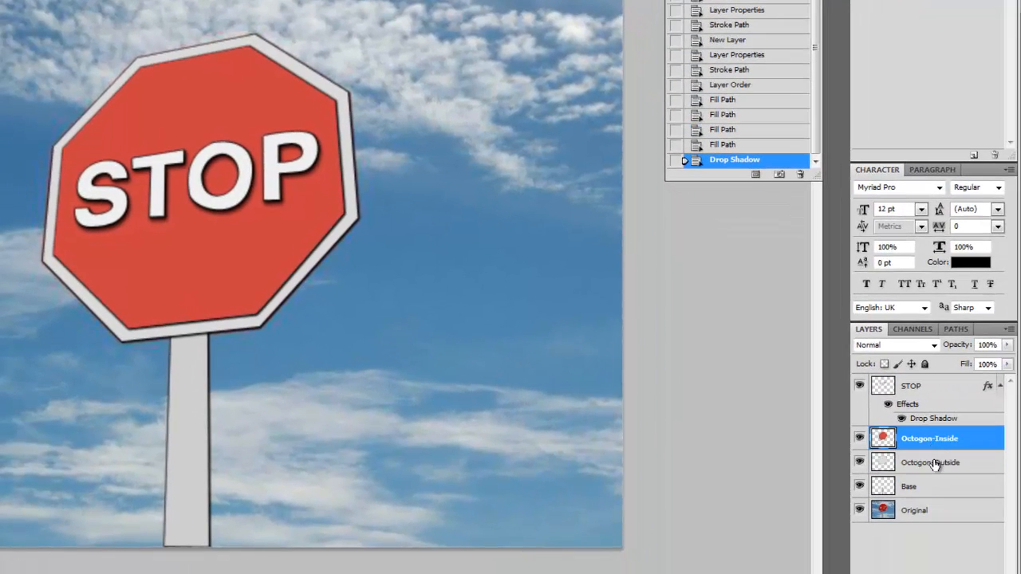
pyautogui.click(932, 464)
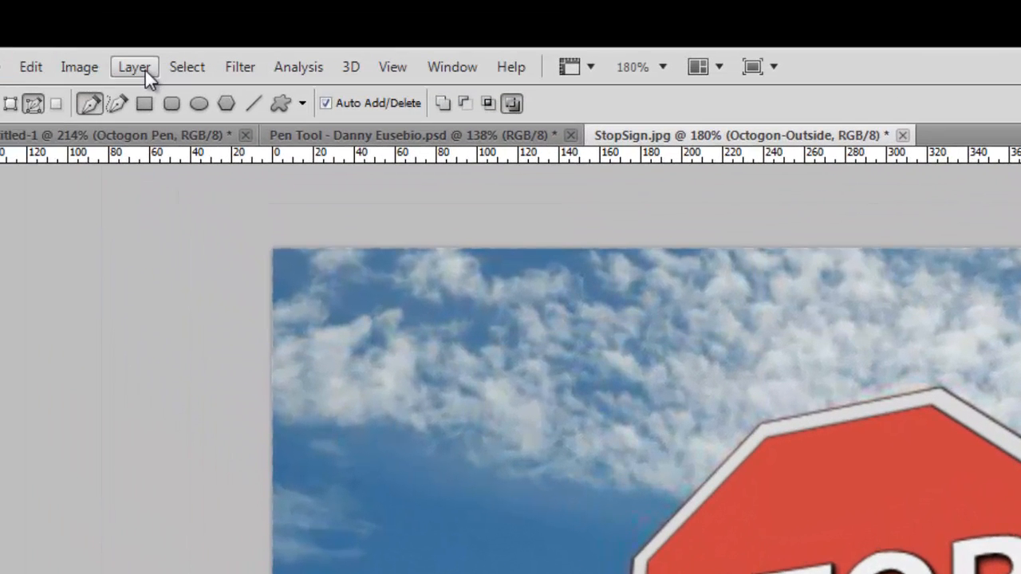
pyautogui.click(145, 71)
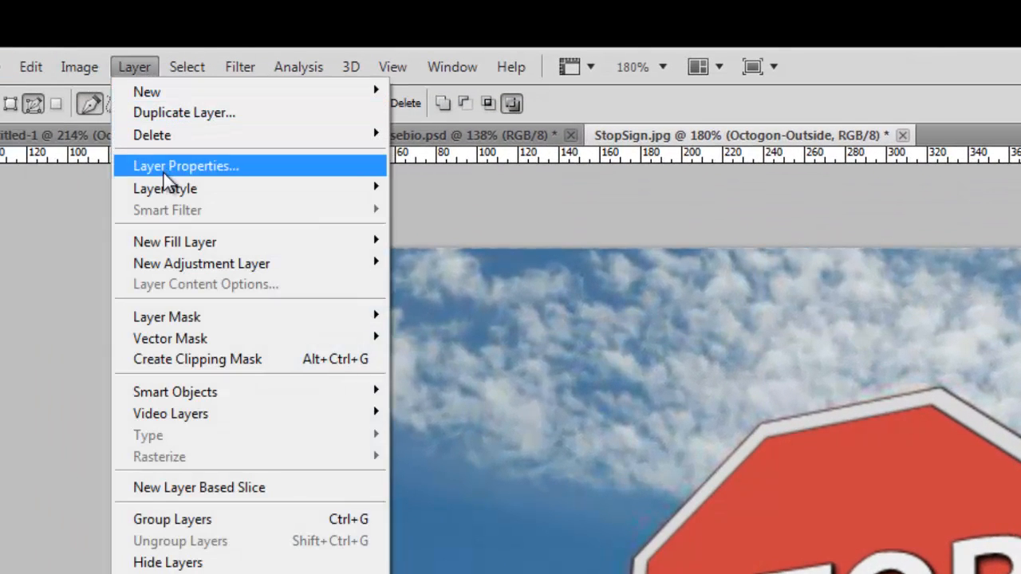
pyautogui.moveTo(217, 191)
pyautogui.click(409, 189)
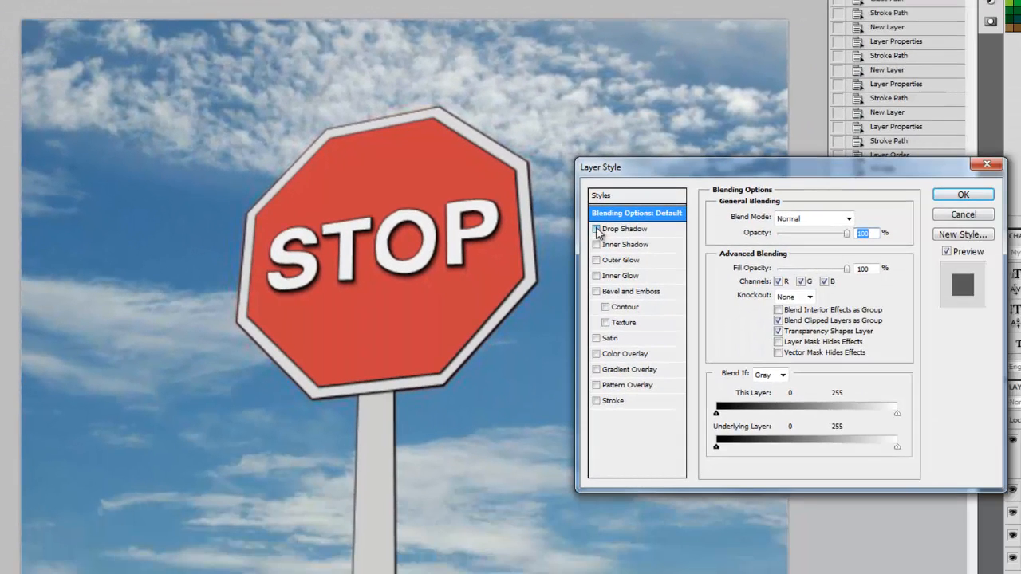
pyautogui.click(597, 229)
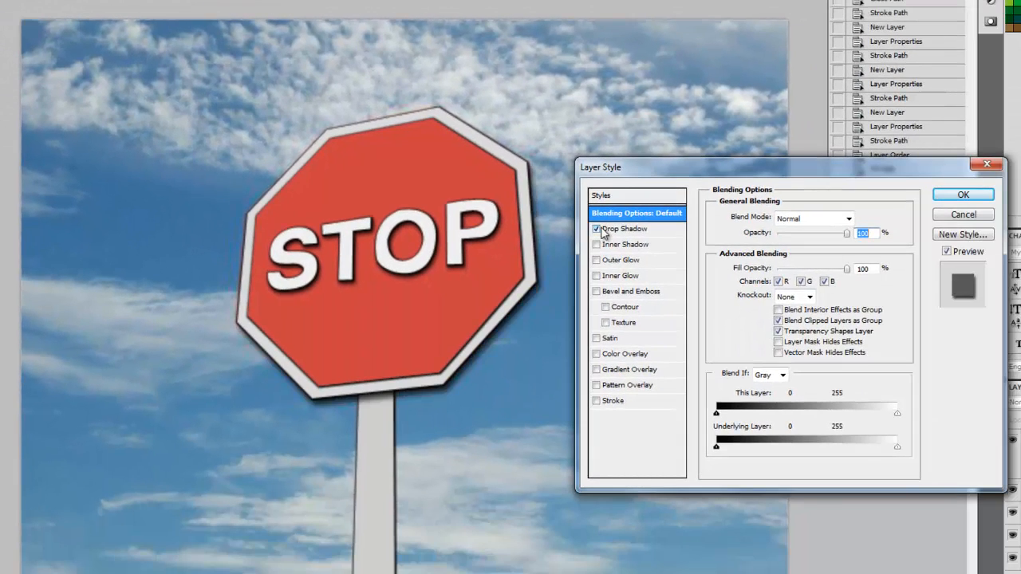
pyautogui.click(624, 231)
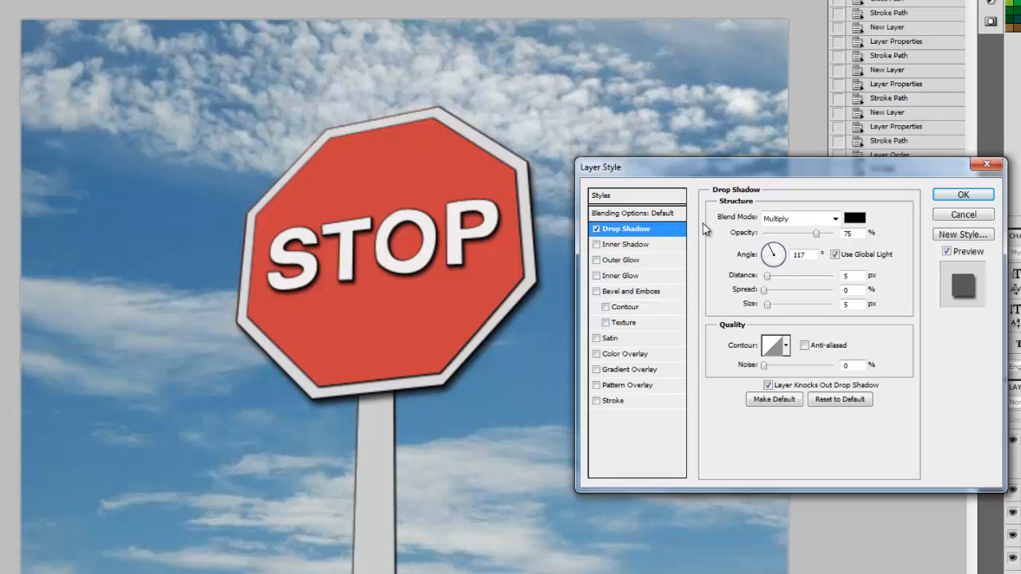
# Step: Set the outer octagon's drop shadow to 2 px distance and 2 px size, and apply the layer style
pyautogui.click(621, 214)
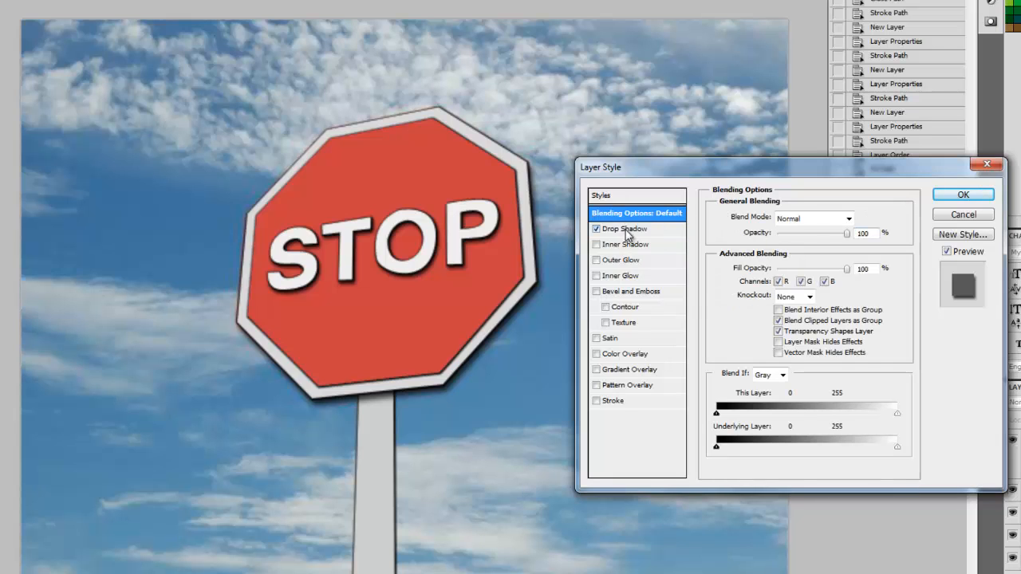
pyautogui.click(627, 231)
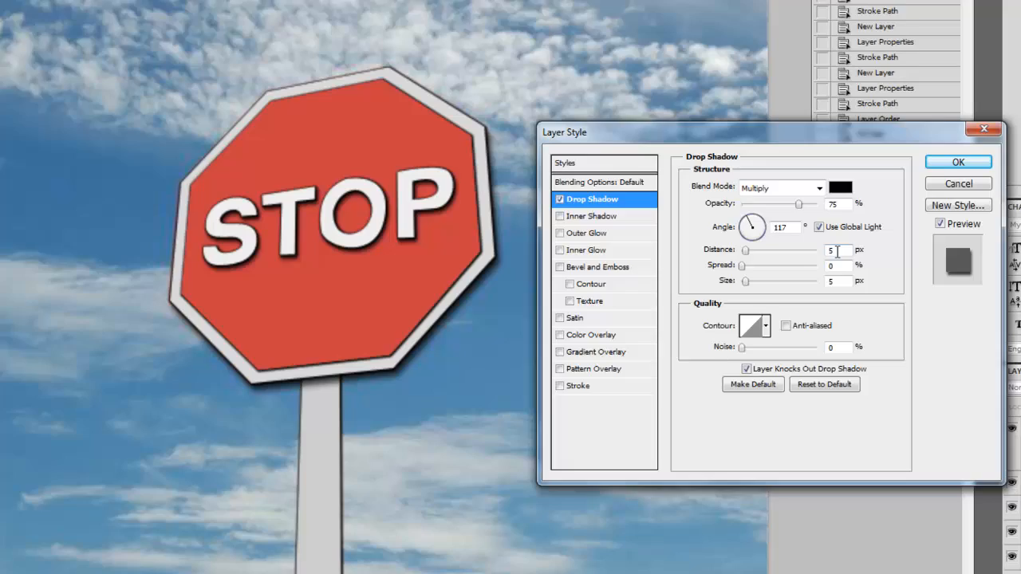
pyautogui.moveTo(853, 275); pyautogui.dragTo(845, 254)
pyautogui.write('22')
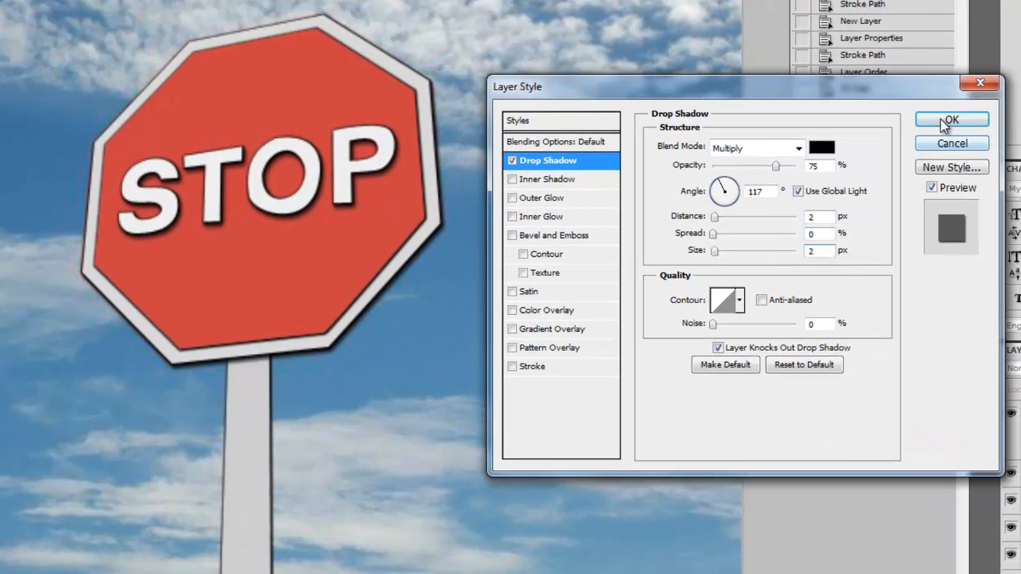
pyautogui.click(949, 121)
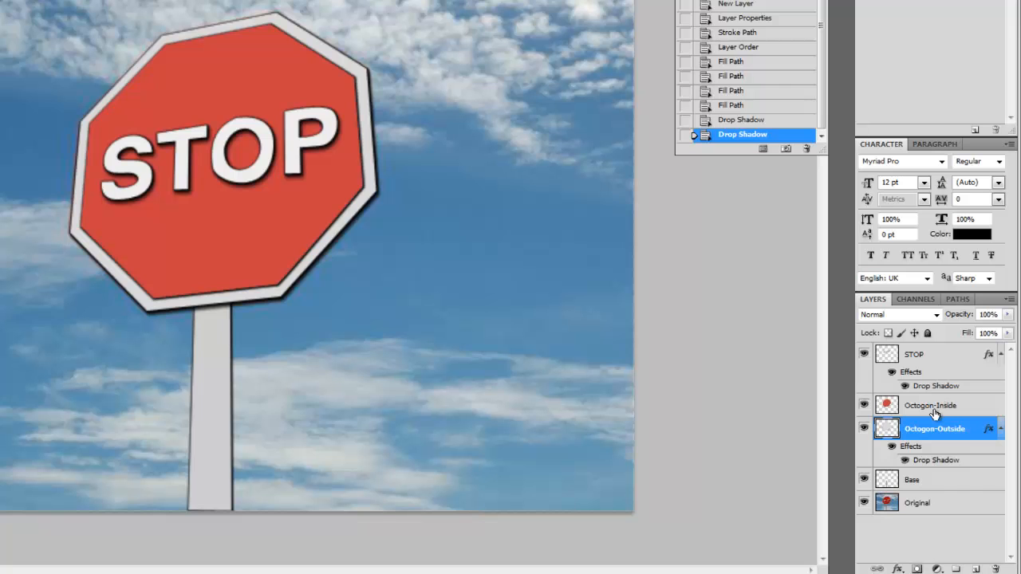
# Step: Add an inner shadow to the Octogon-Inside layer with 3 px distance and 3 px size
pyautogui.click(924, 407)
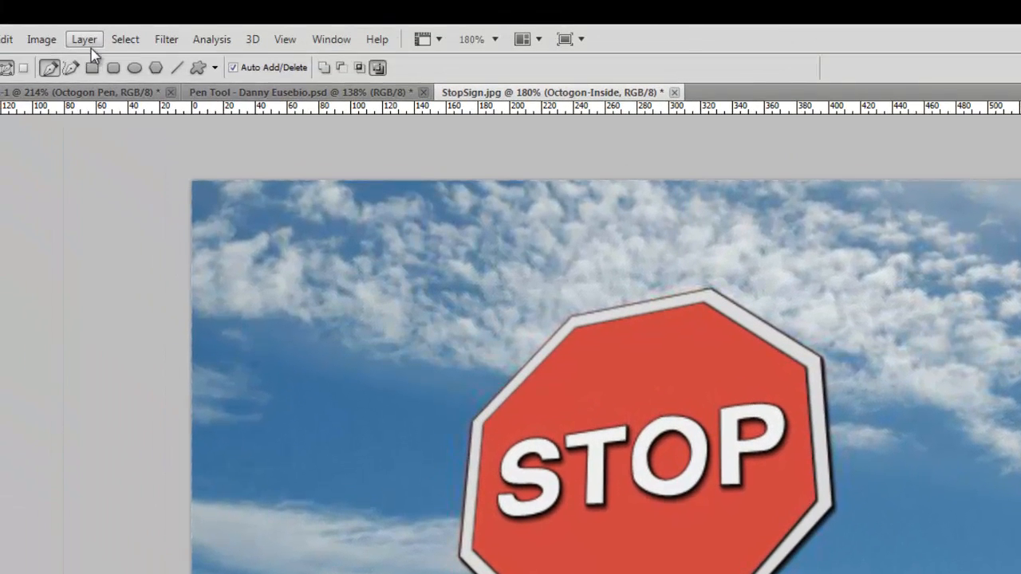
pyautogui.click(0, 0)
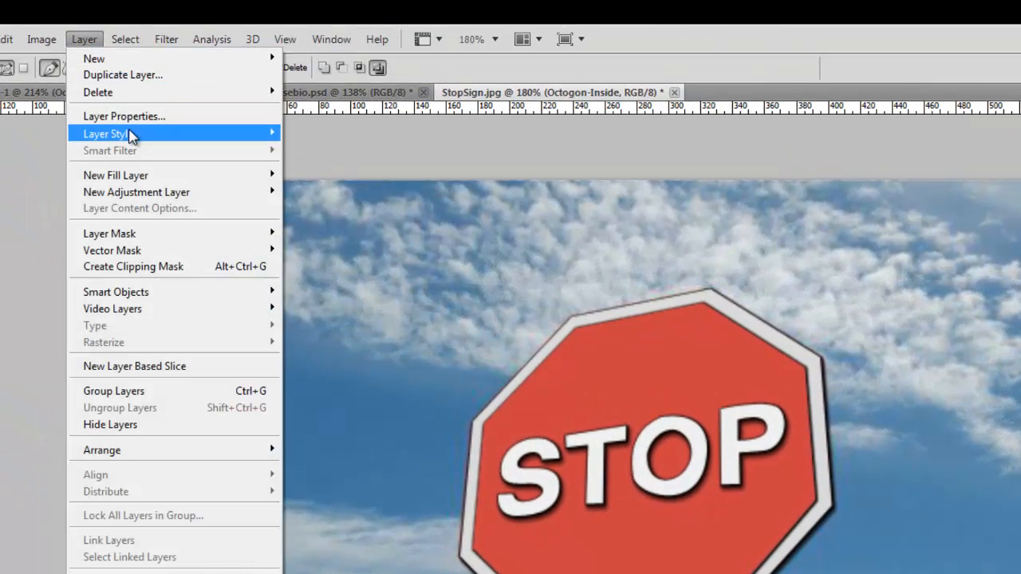
pyautogui.moveTo(176, 66)
pyautogui.click(340, 133)
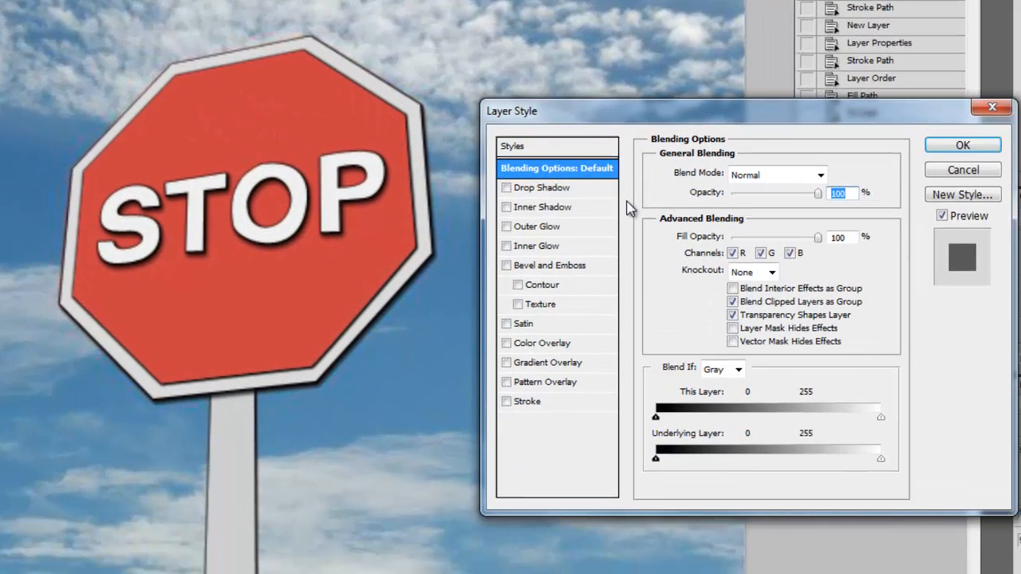
pyautogui.click(511, 209)
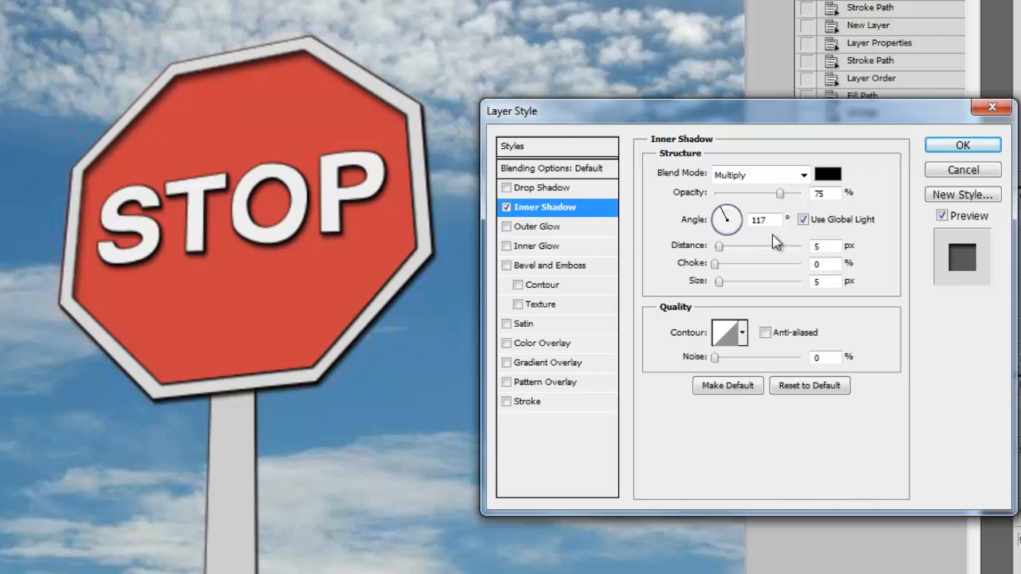
pyautogui.doubleClick(811, 250)
pyautogui.write('3')
pyautogui.press('Tab')
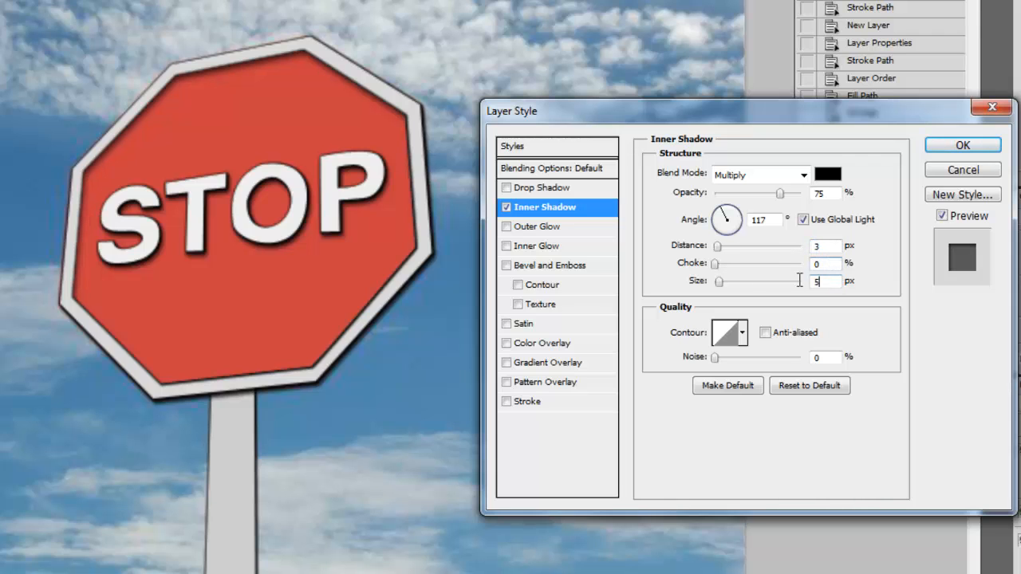
pyautogui.write('3')
pyautogui.click(941, 147)
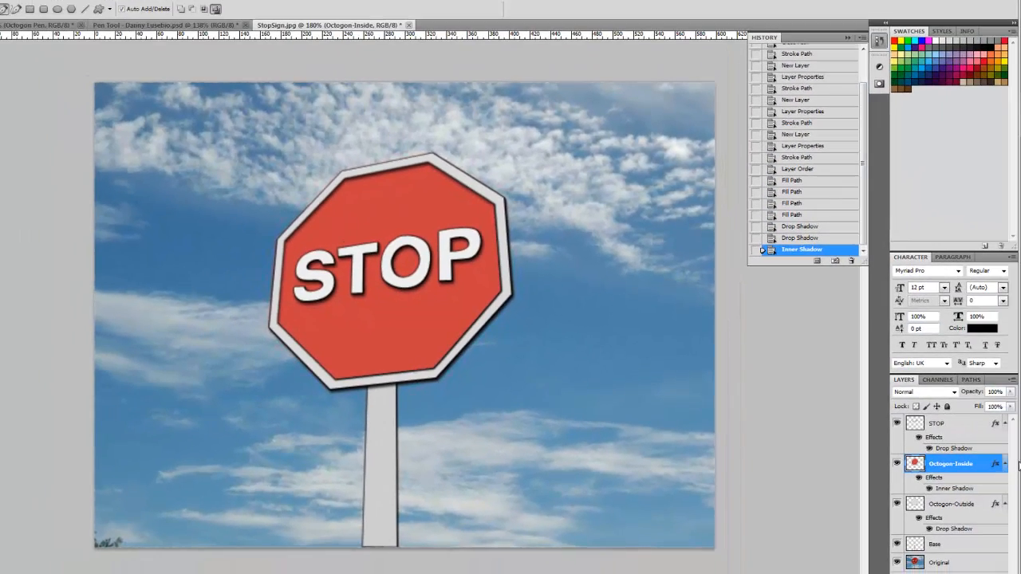
# Step: Add a drop shadow to the Base layer, keeping the default shadow settings
pyautogui.click(957, 545)
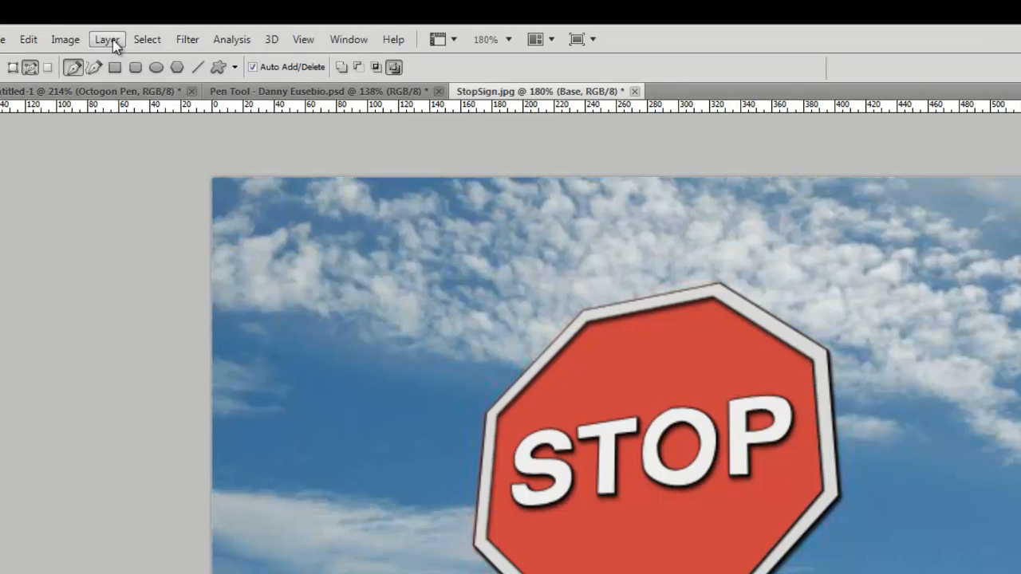
pyautogui.click(106, 39)
pyautogui.moveTo(146, 133)
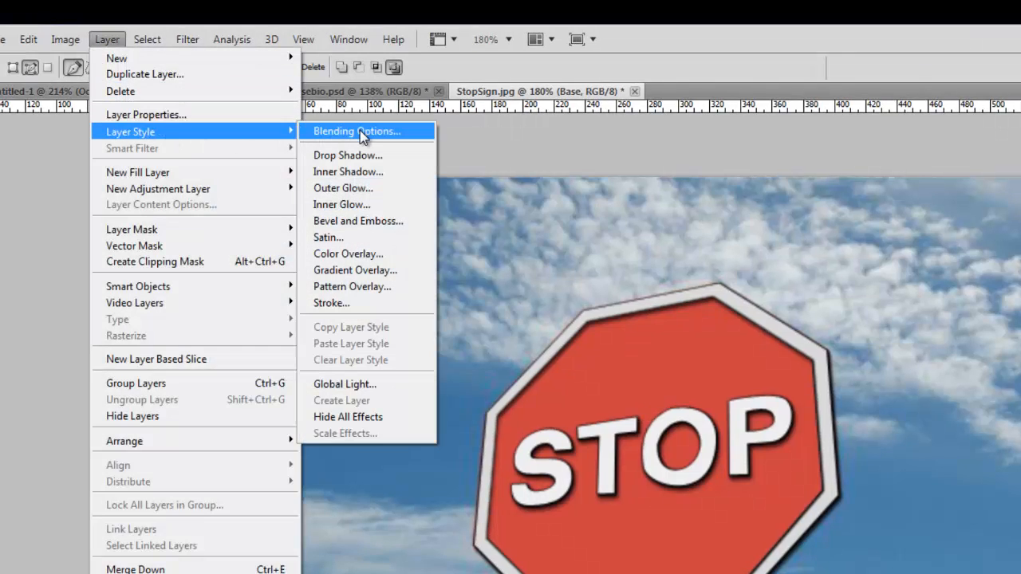
pyautogui.click(359, 130)
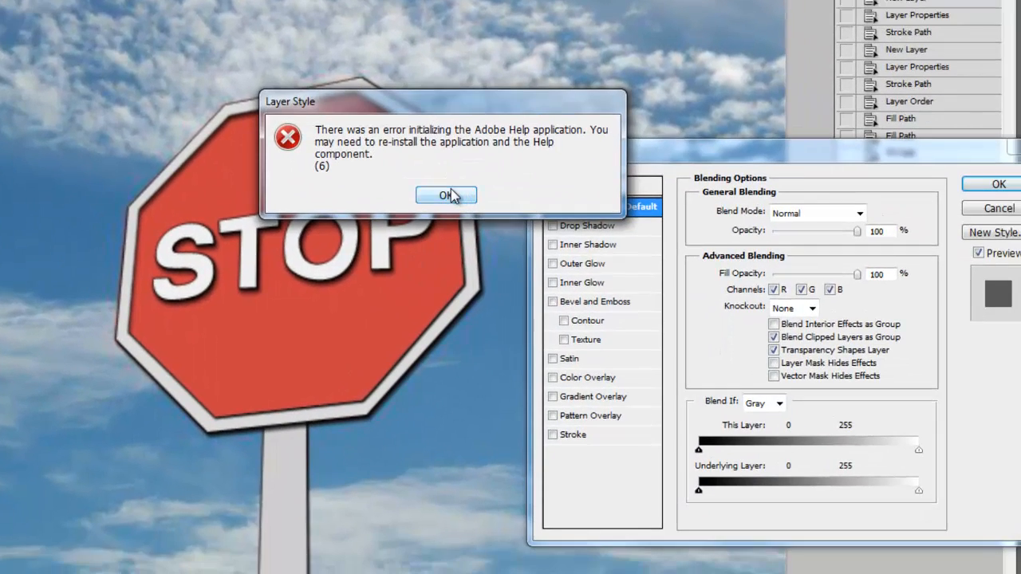
pyautogui.click(449, 195)
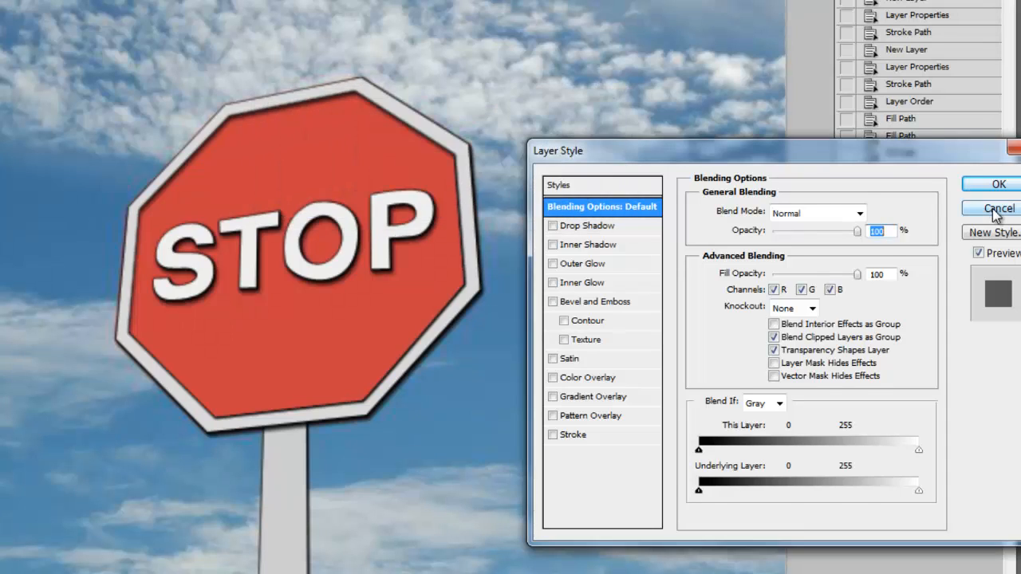
pyautogui.click(600, 227)
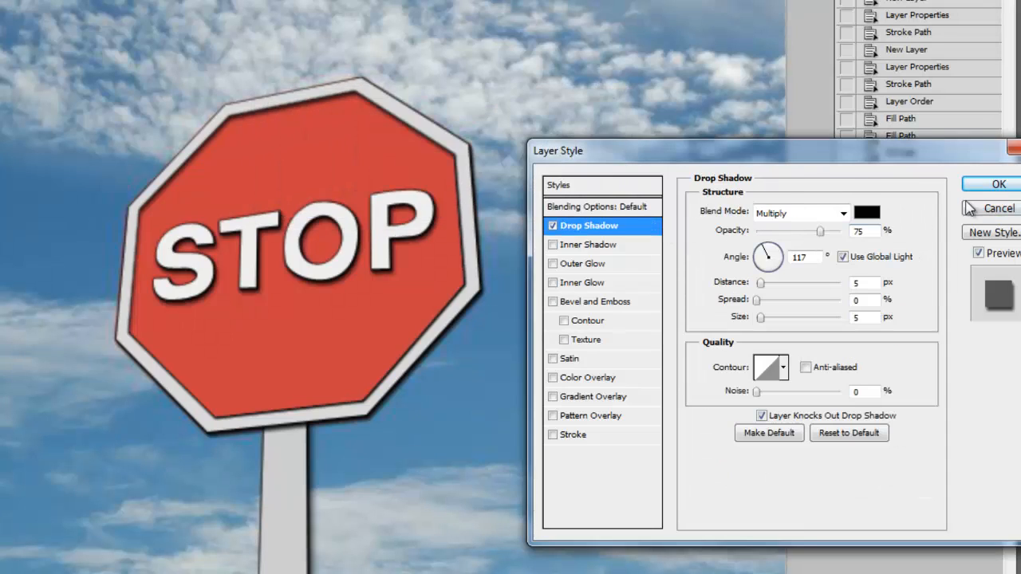
pyautogui.click(985, 186)
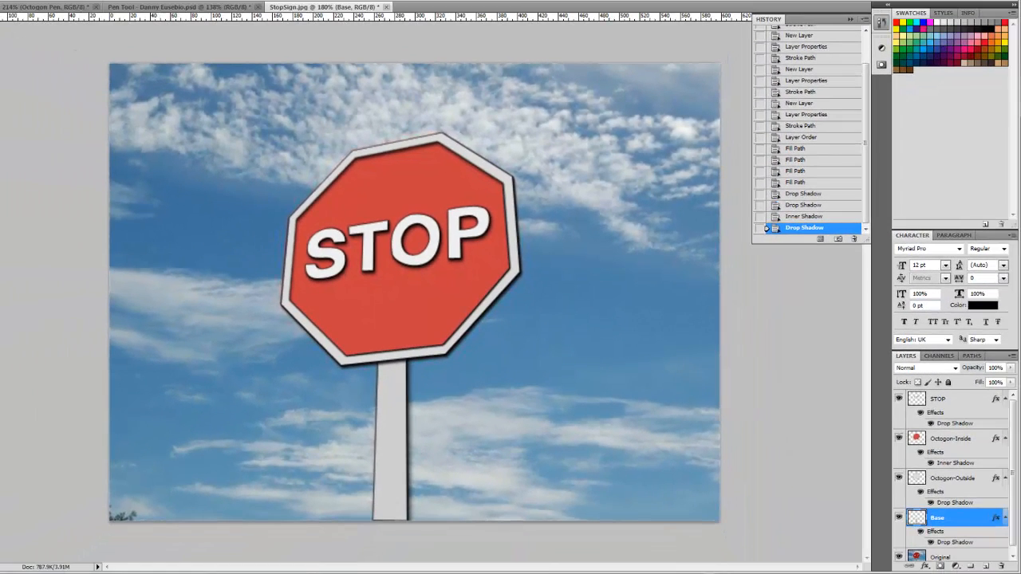
# Step: Enlarge the layer list so the whole stack from STOP to Original fits without scrolling
pyautogui.moveTo(1012, 417)
pyautogui.mouseDown()
pyautogui.moveTo(1015, 440)
pyautogui.moveTo(1014, 408)
pyautogui.mouseUp()
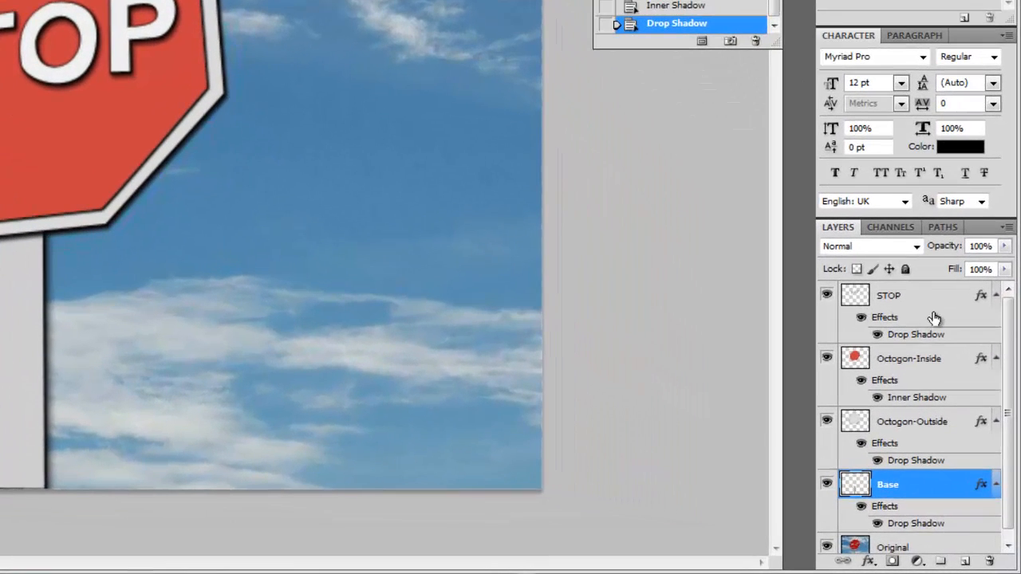
pyautogui.moveTo(1010, 327); pyautogui.dragTo(997, 485)
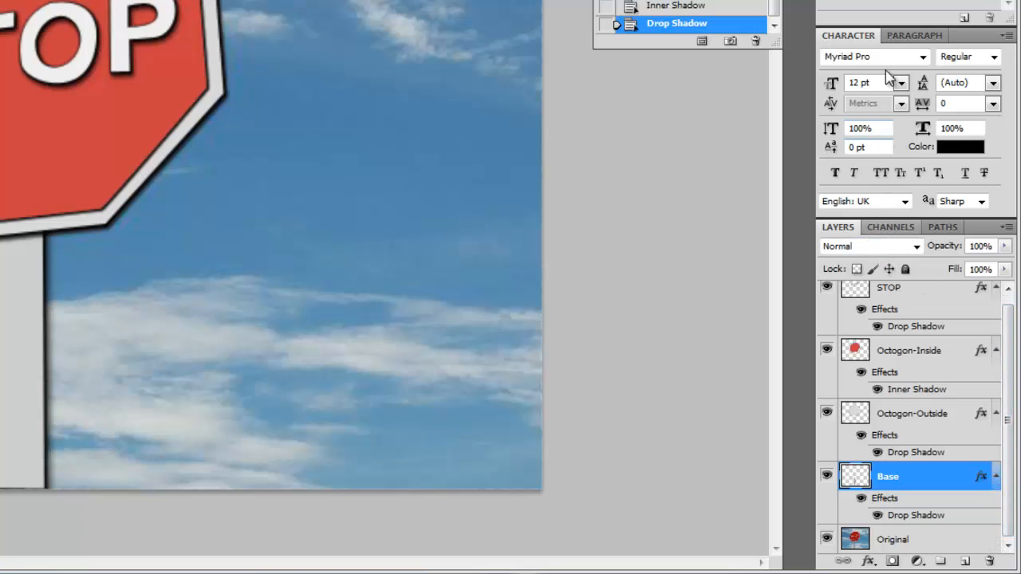
pyautogui.moveTo(899, 215); pyautogui.dragTo(904, 15)
pyautogui.rightClick(892, 414)
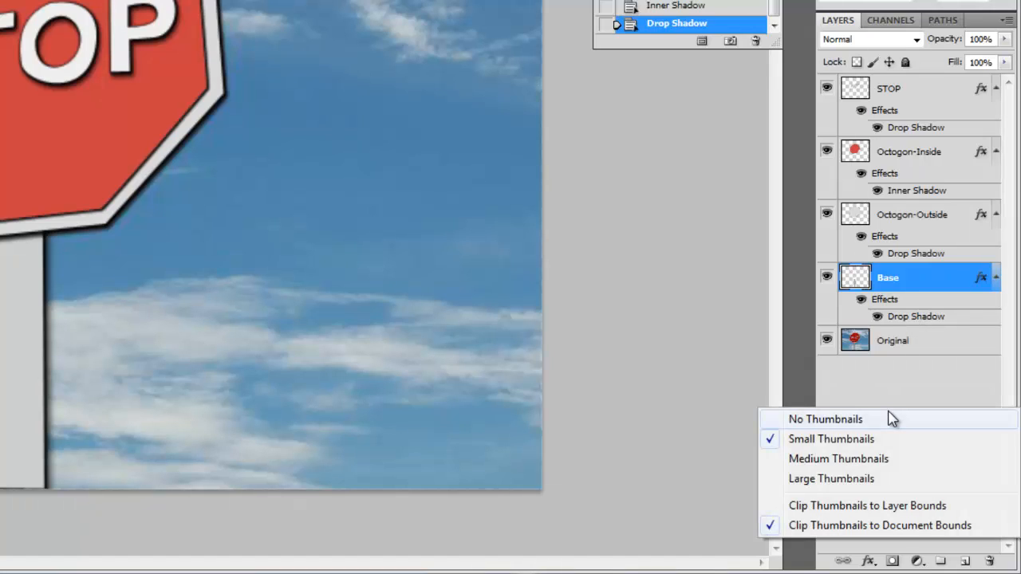
pyautogui.click(904, 391)
pyautogui.rightClick(909, 391)
pyautogui.click(902, 380)
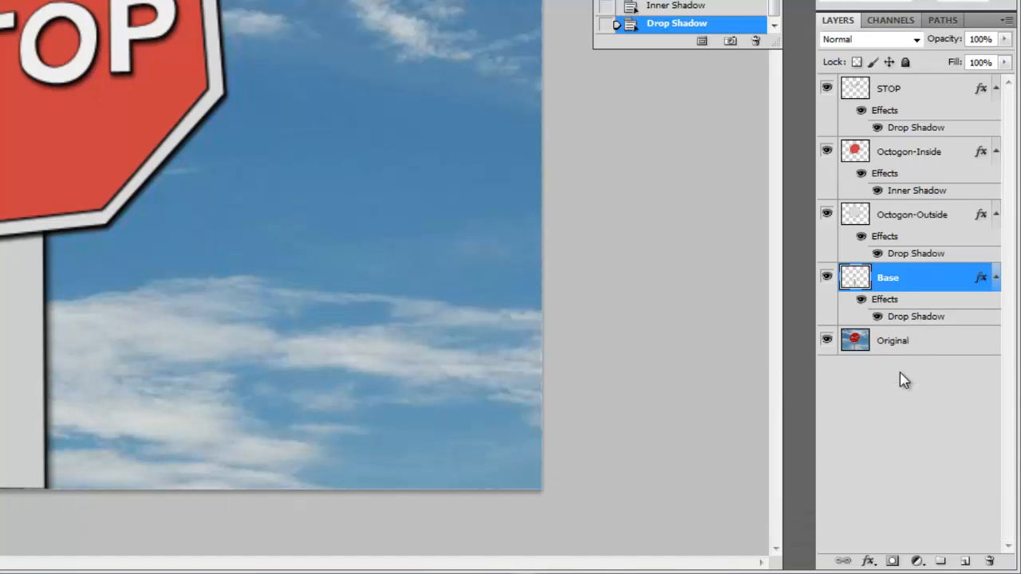
# Step: Create a new layer group above the Base layer and name it Stop Sign
pyautogui.click(942, 562)
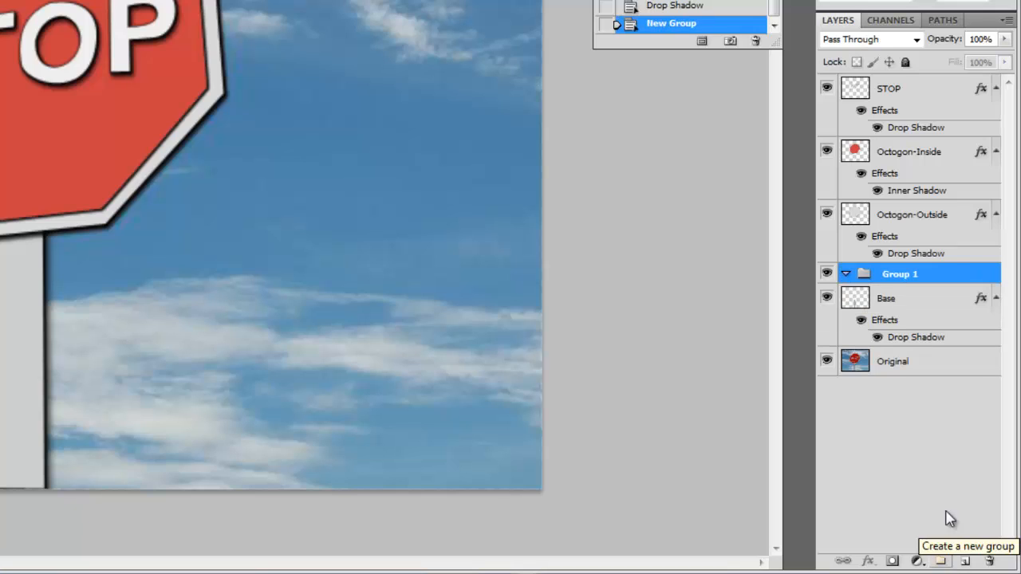
pyautogui.doubleClick(902, 274)
pyautogui.write('S')
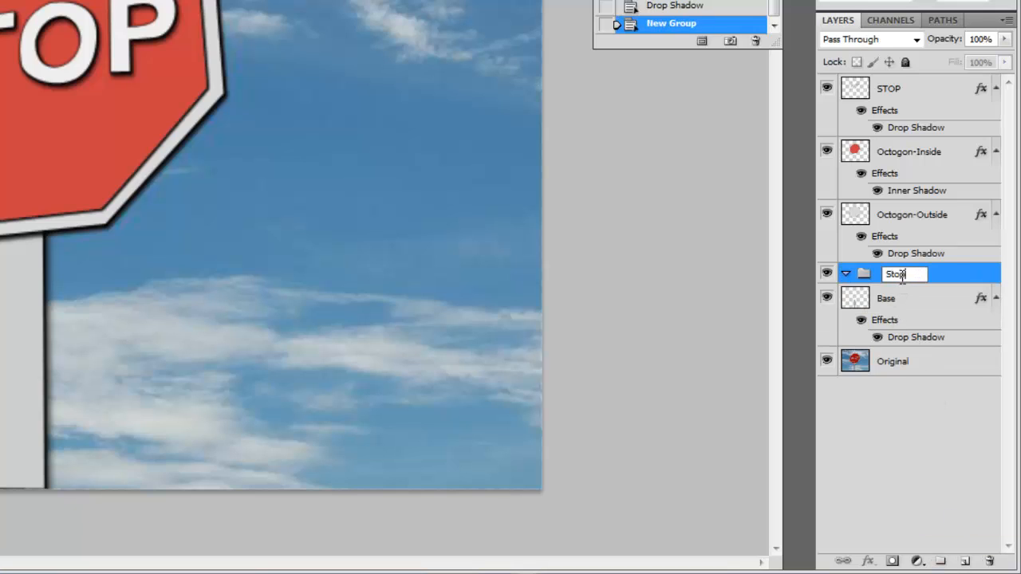
pyautogui.write('top Sign')
pyautogui.press('Return')
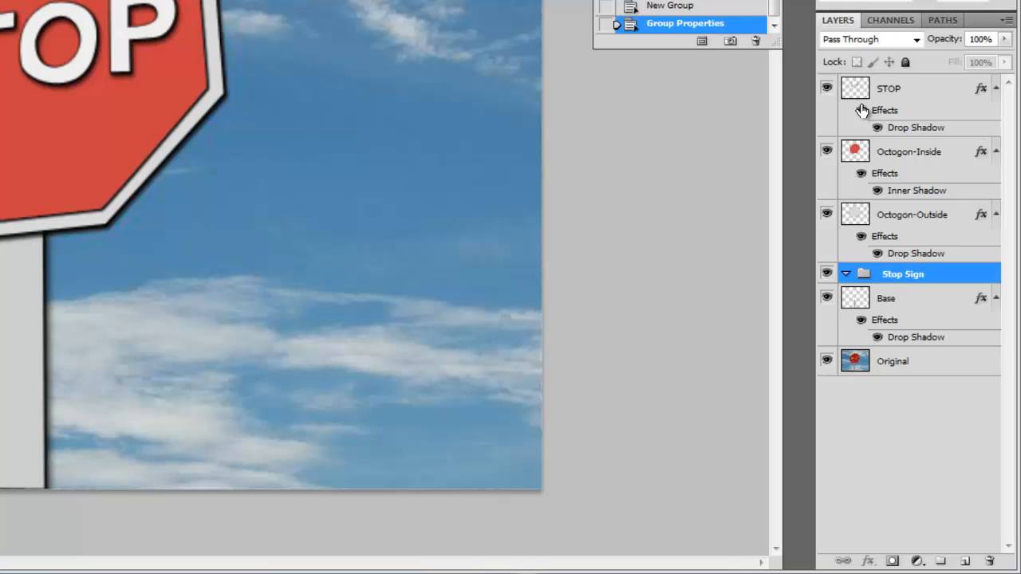
# Step: Move the STOP, Octogon-Inside, Octogon-Outside and Base layers together into the Stop Sign group
pyautogui.click(897, 94)
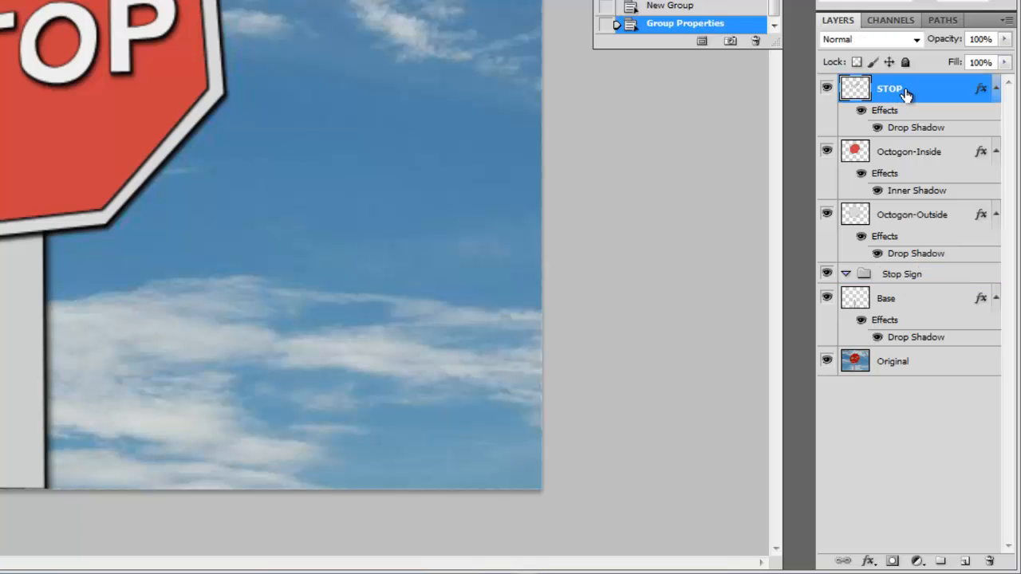
pyautogui.keyDown('shift'); pyautogui.click(917, 153); pyautogui.keyUp('shift')
pyautogui.keyDown('ctrl'); pyautogui.click(917, 217); pyautogui.keyUp('ctrl')
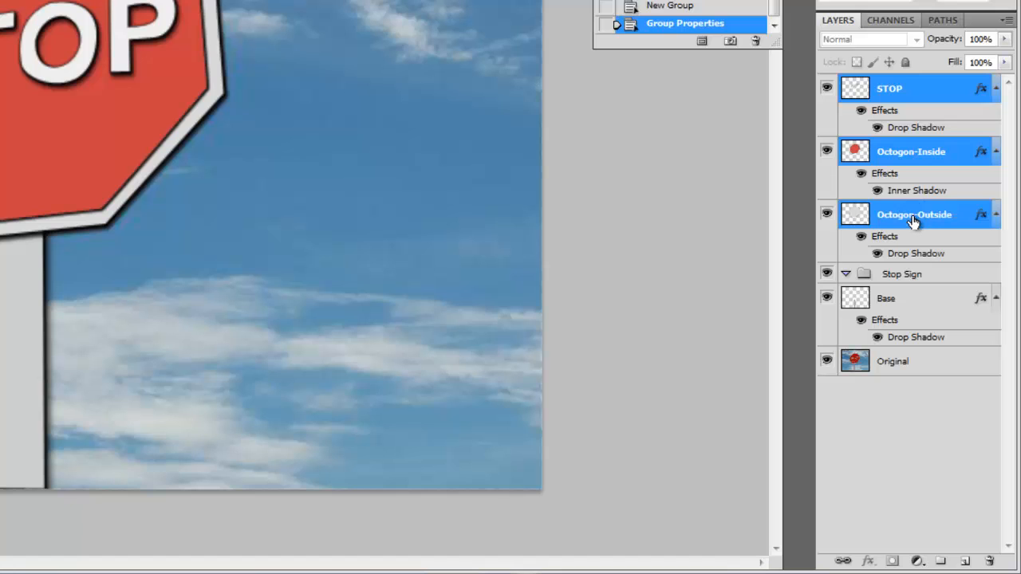
pyautogui.keyDown('ctrl'); pyautogui.click(902, 301); pyautogui.keyUp('ctrl')
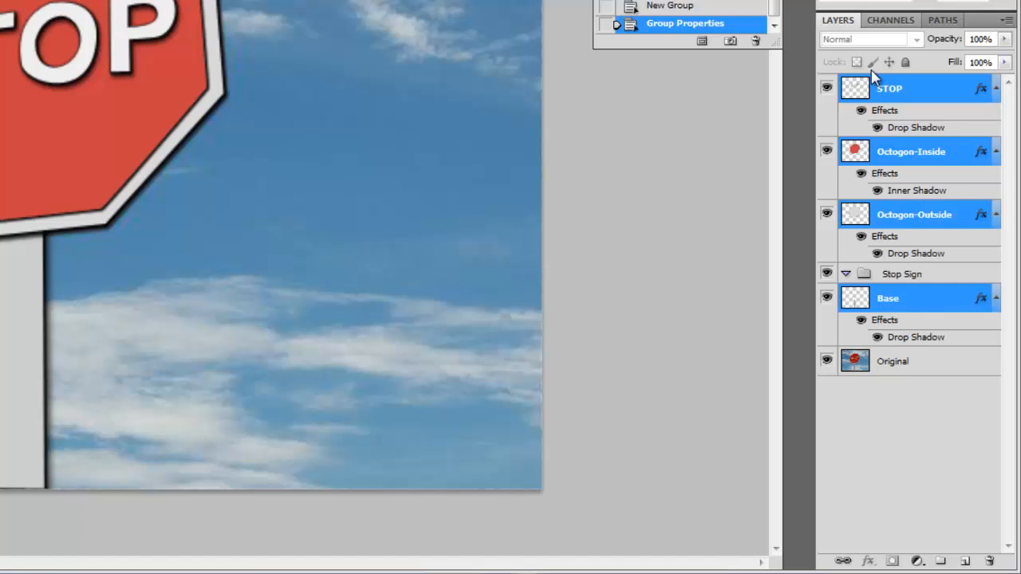
pyautogui.moveTo(892, 91); pyautogui.dragTo(902, 277)
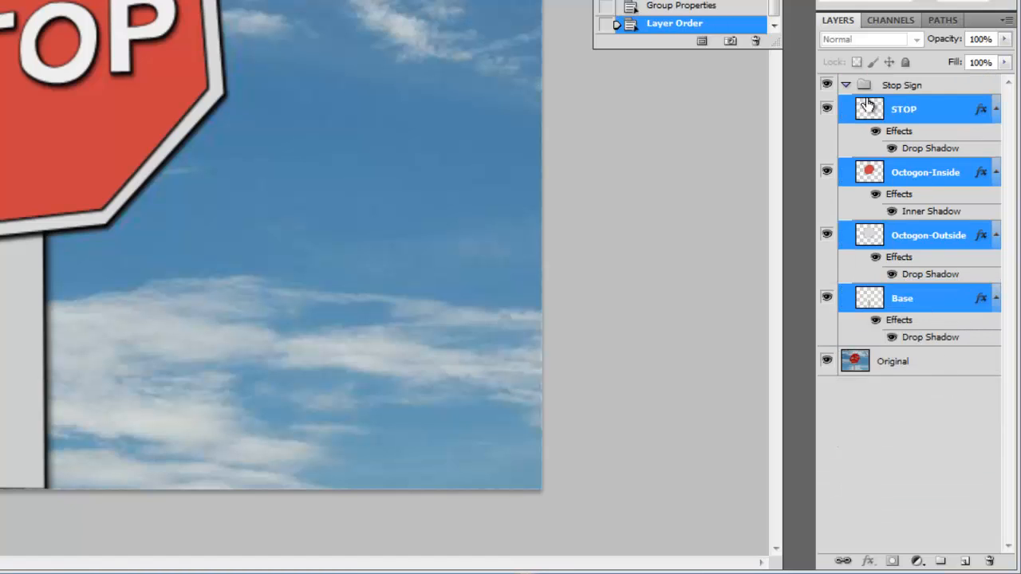
pyautogui.click(846, 84)
pyautogui.click(845, 85)
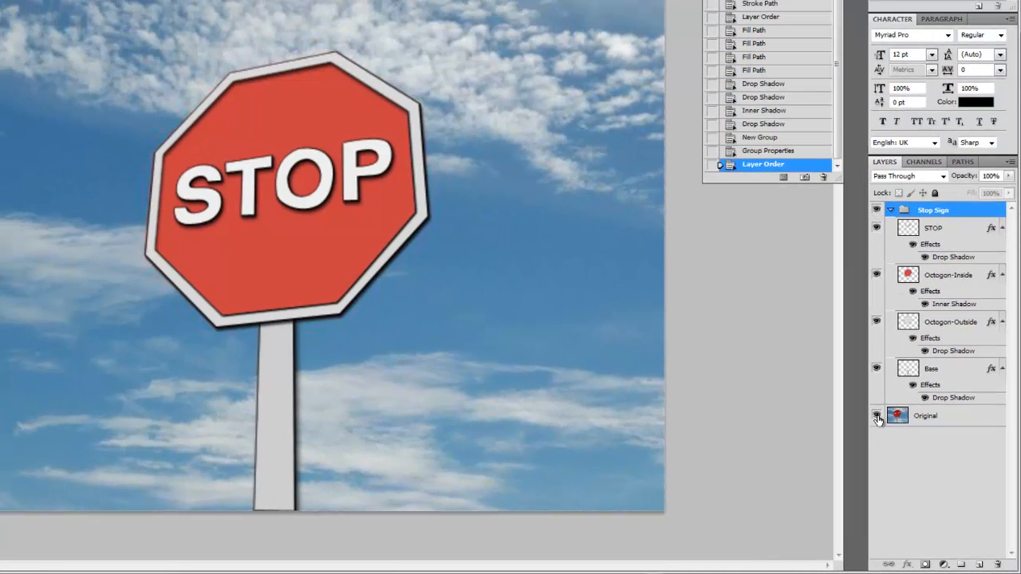
# Step: Compare the illustration with the photo by toggling the Stop Sign group's visibility, and hide the Original layer
pyautogui.click(876, 416)
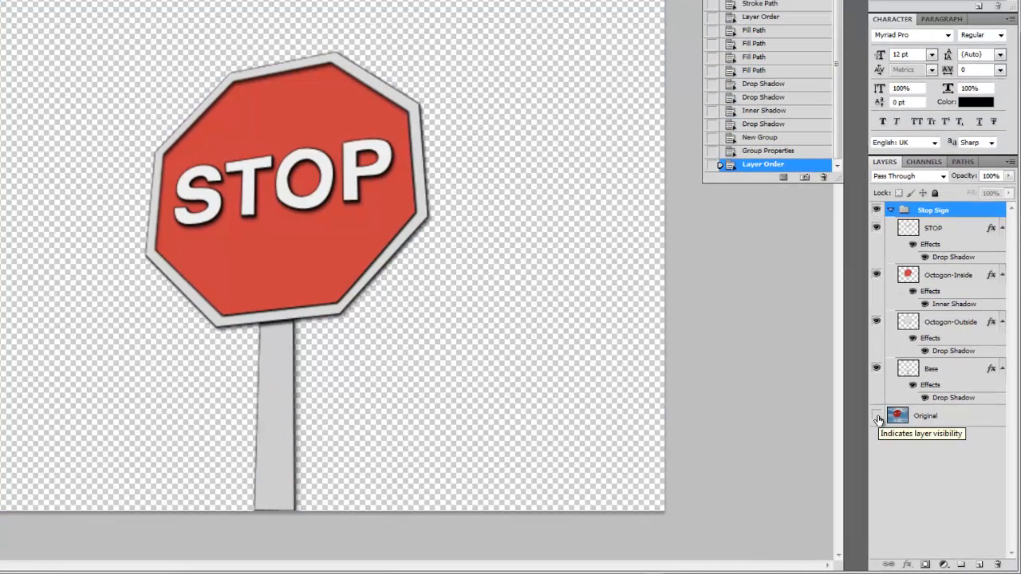
pyautogui.click(877, 416)
pyautogui.click(876, 210)
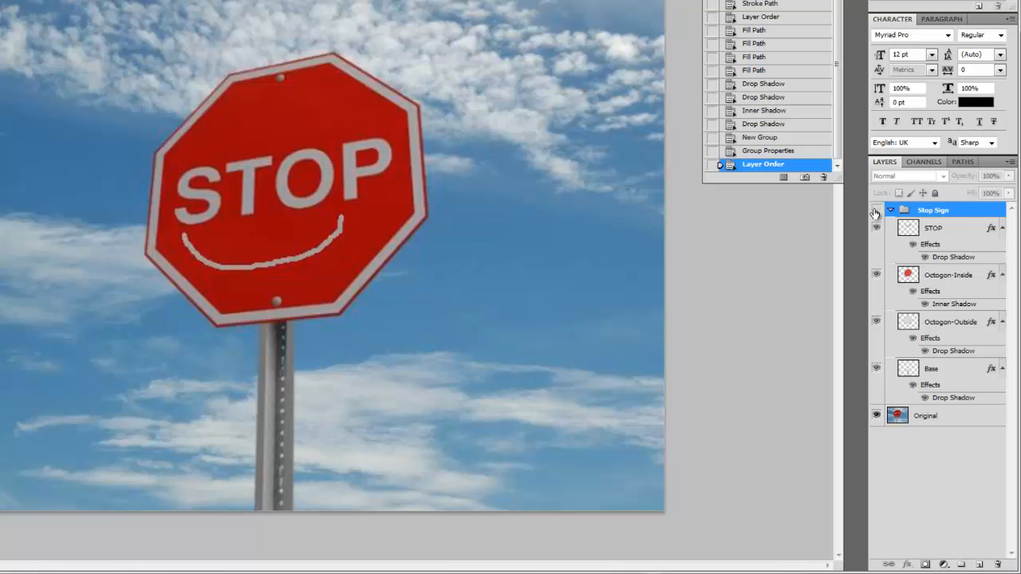
pyautogui.click(876, 210)
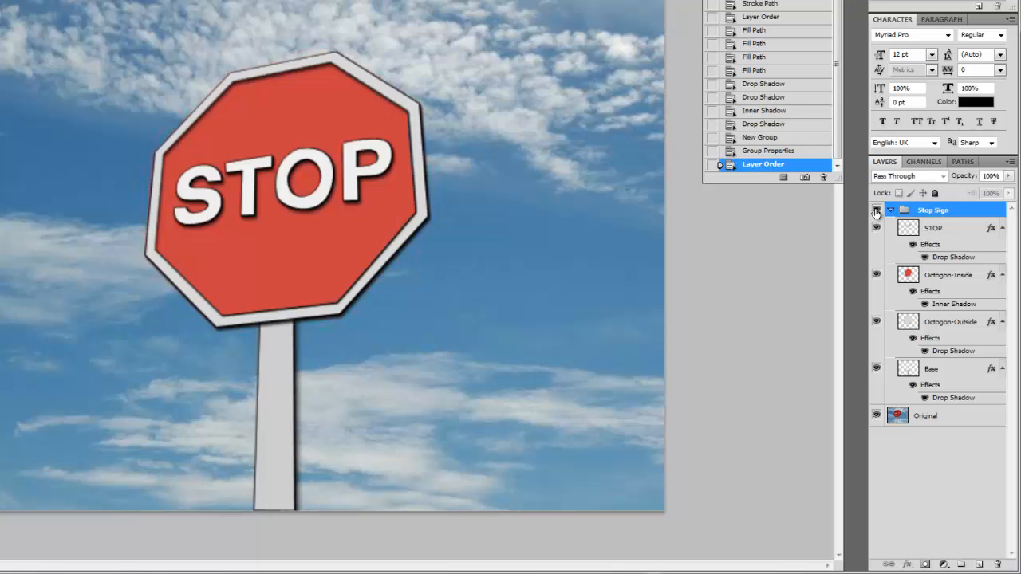
pyautogui.click(876, 417)
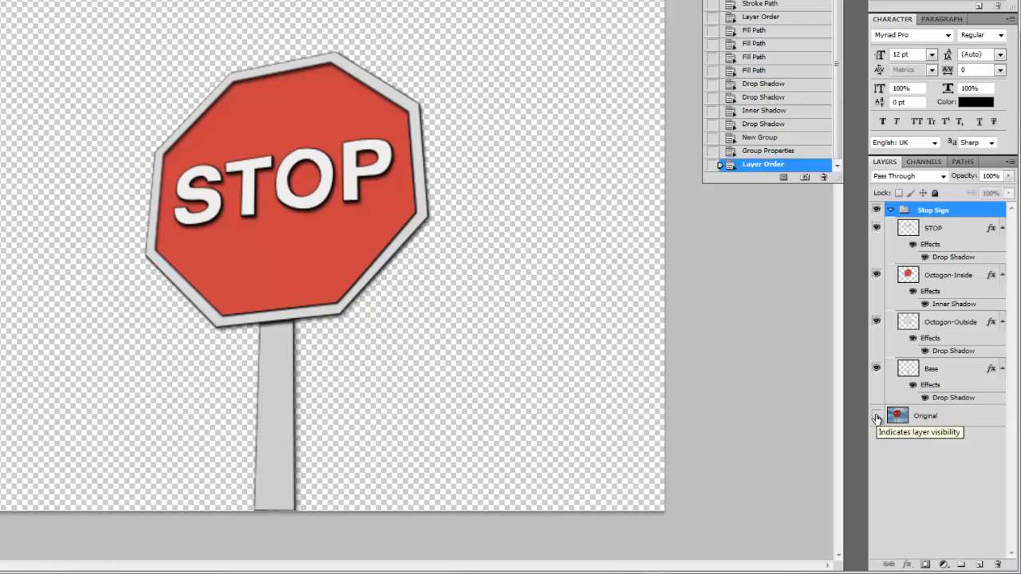